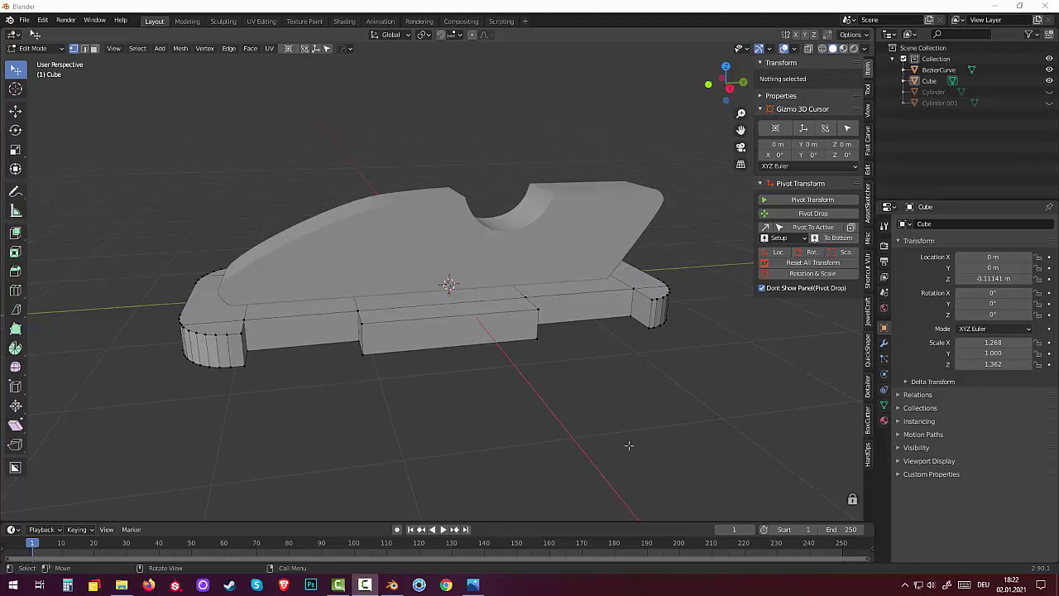
Return the Cube car body (2.07 × 4.71 × 0.29 m) from Edit Mode to Object Mode
mouse_move(615, 469)
middle_down()
mouse_move(618, 425)
mouse_move(579, 411)
middle_up()
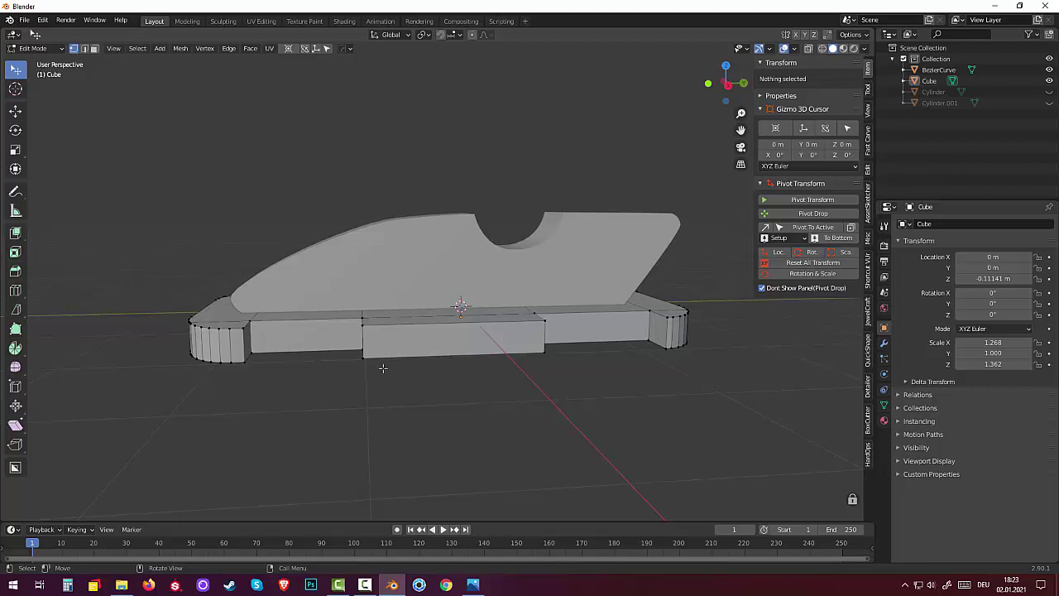
key(shift+a)
click(33, 48)
click(38, 61)
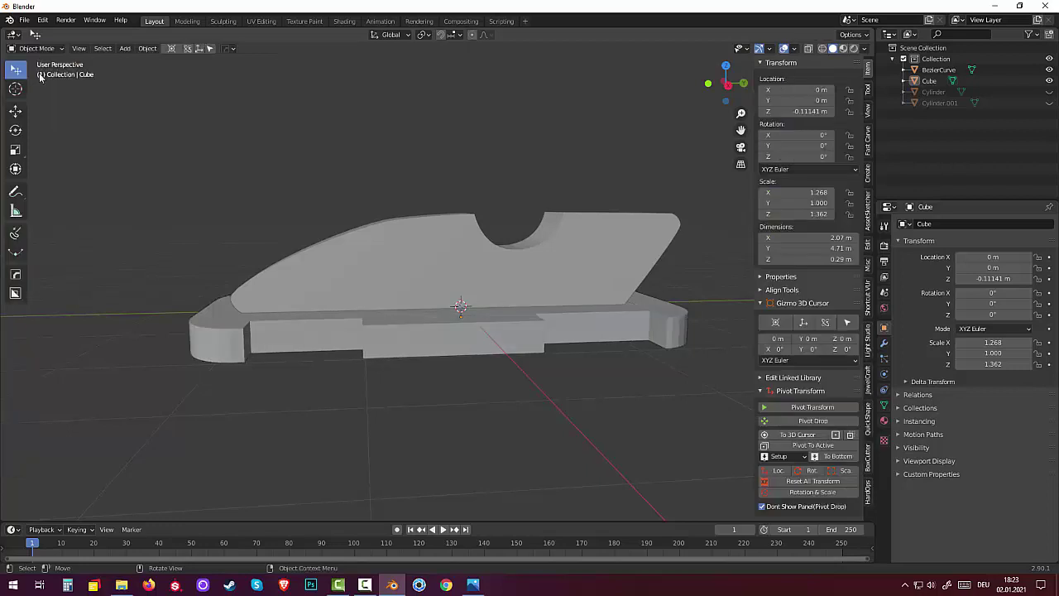
Add a Bezier circle and rotate it 90° about the Y axis
key(shift+a)
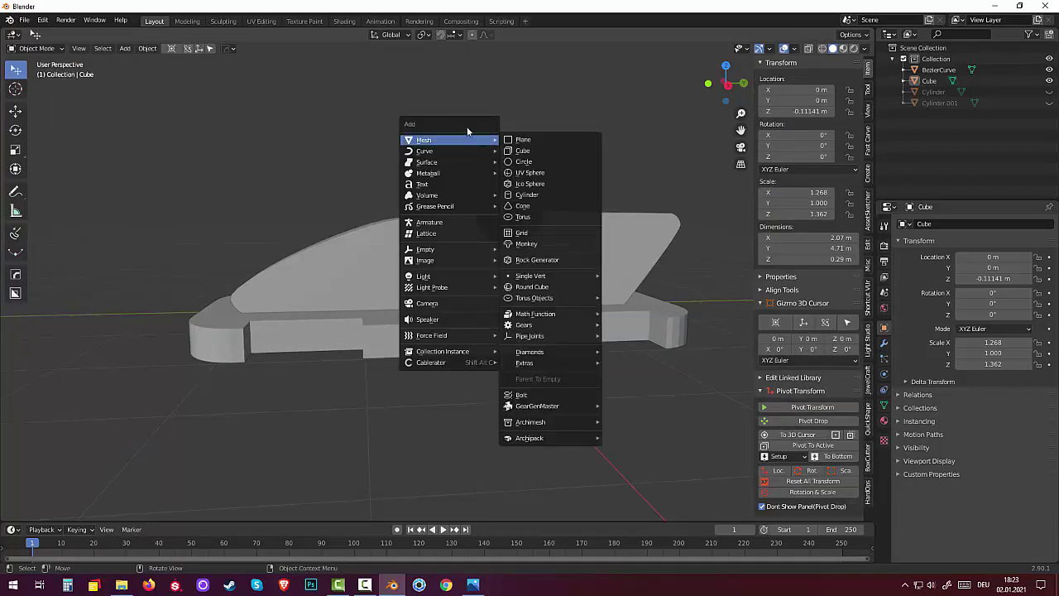
mouse_move(424, 151)
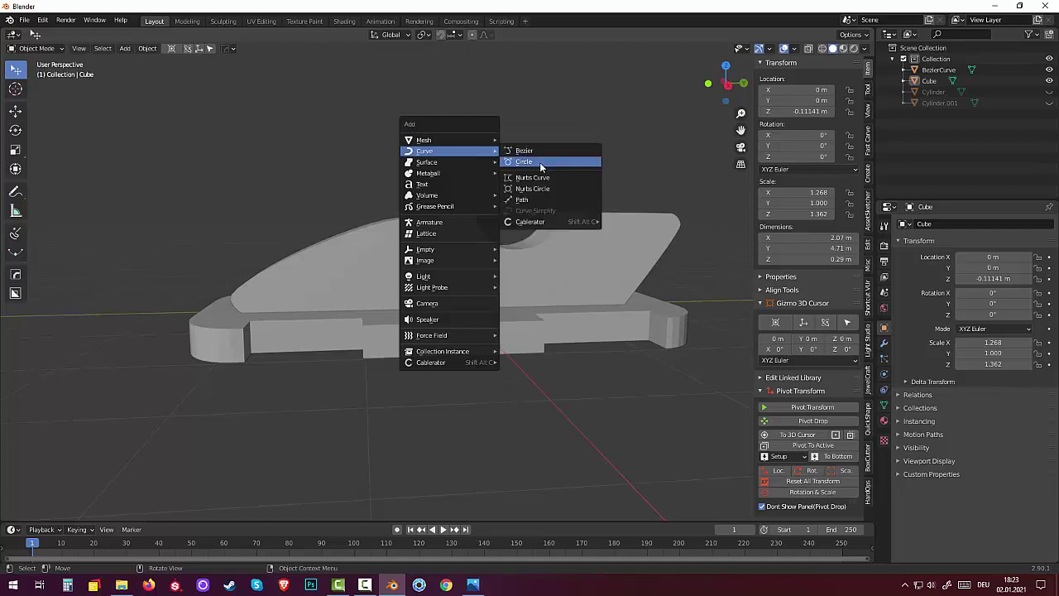
click(538, 162)
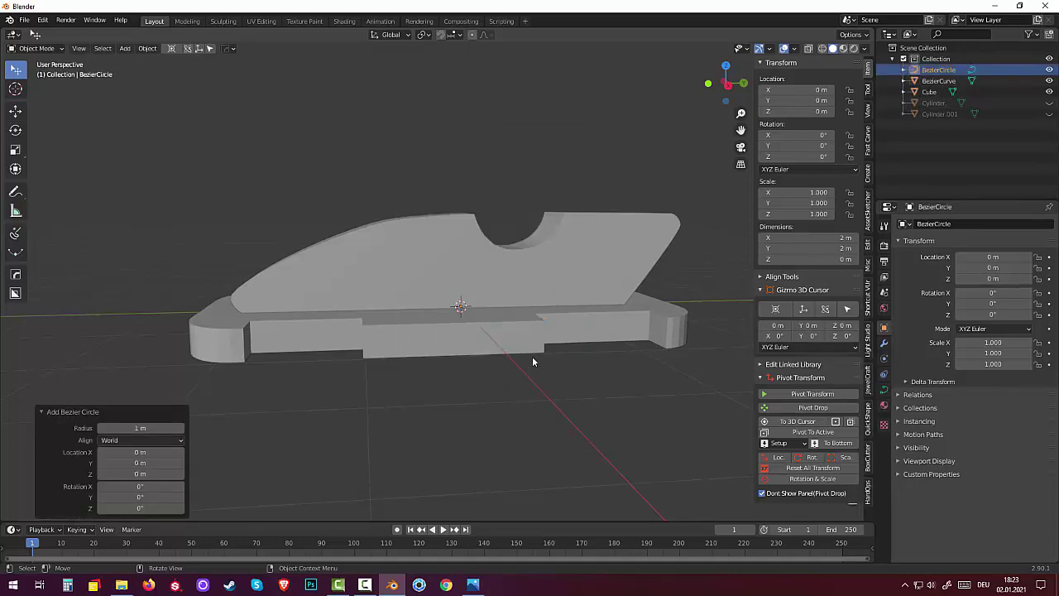
text(ry)
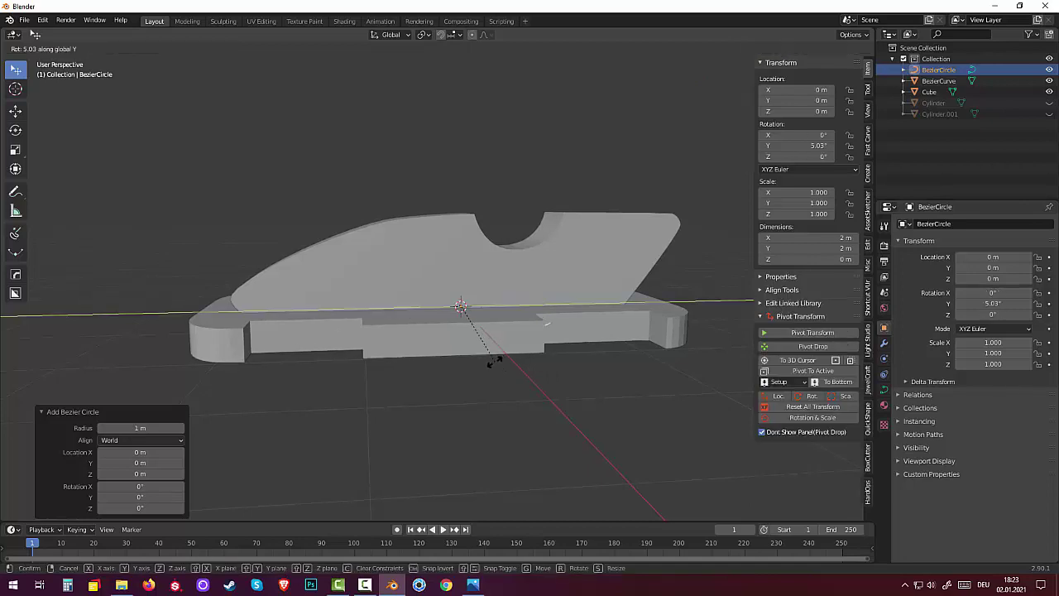
text(90)
key(Return)
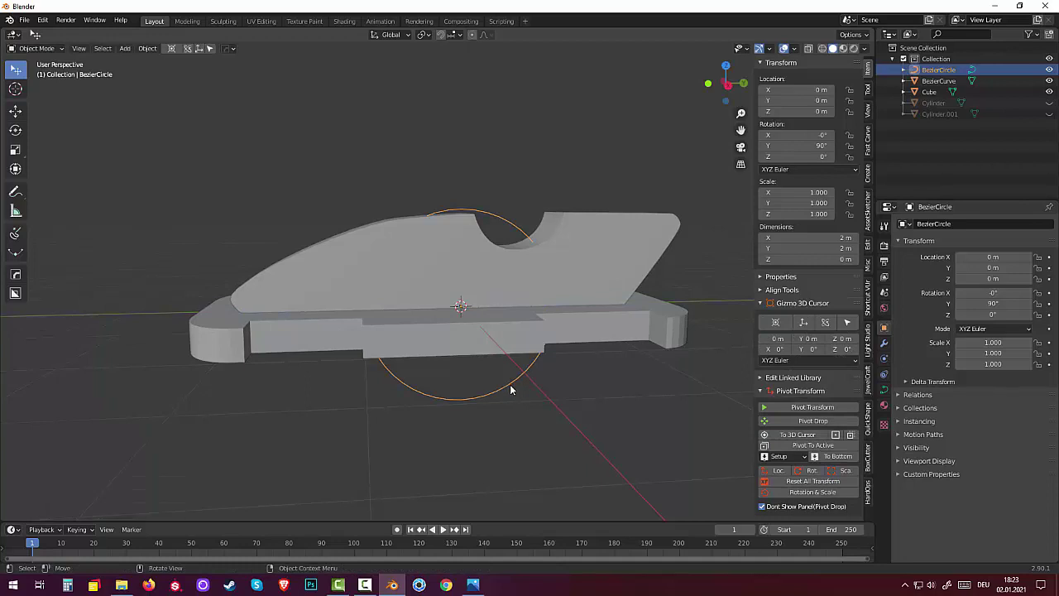
Move the circle along X to 0.54081 m and enter Edit Mode on its points
middle_drag(510, 390, 402, 427)
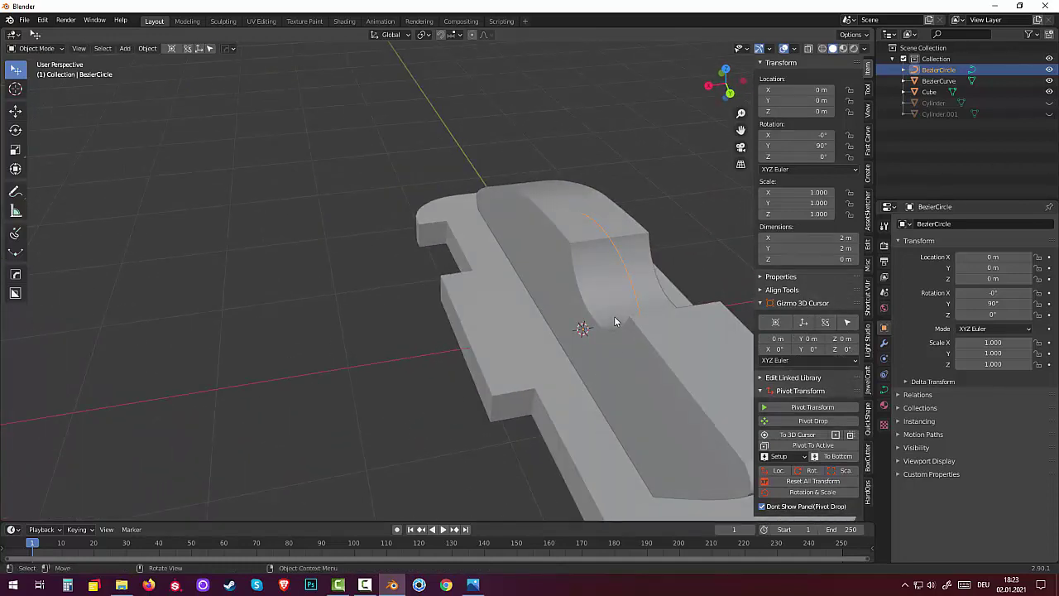
key(g)
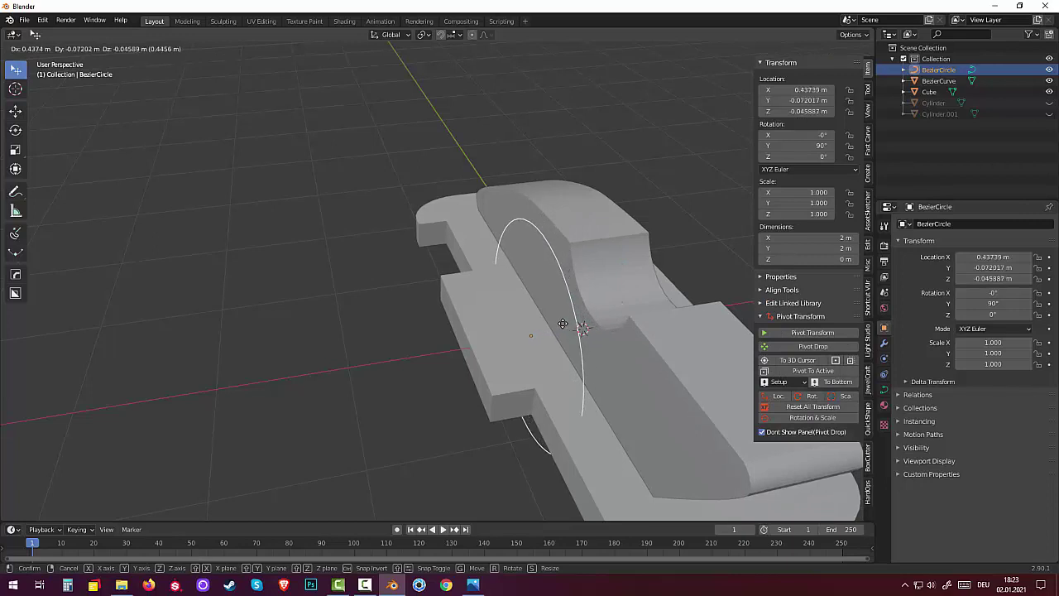
key(x)
click(561, 328)
middle_drag(615, 347, 696, 321)
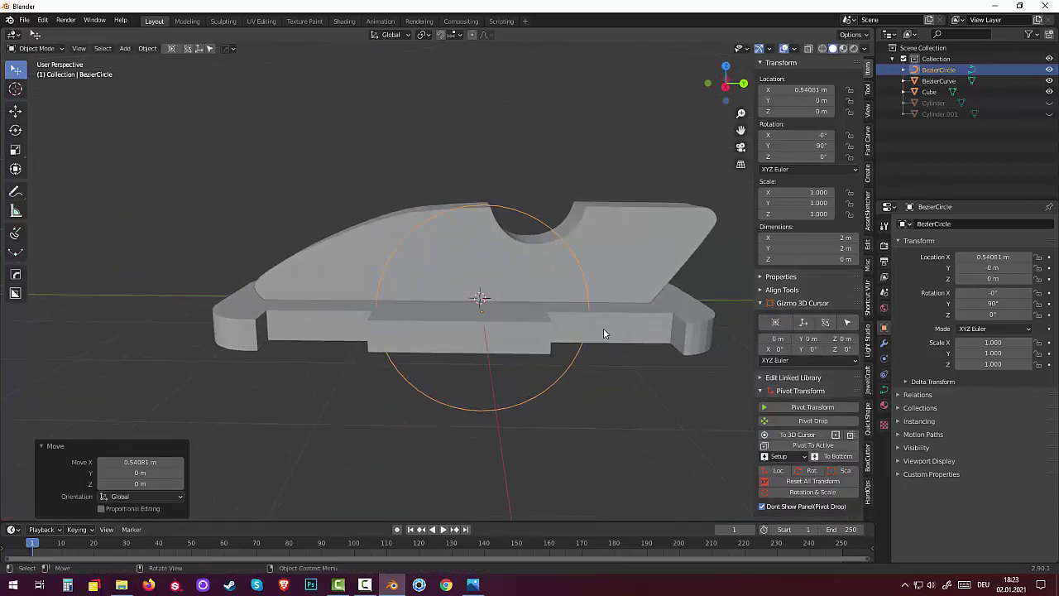
key(Tab)
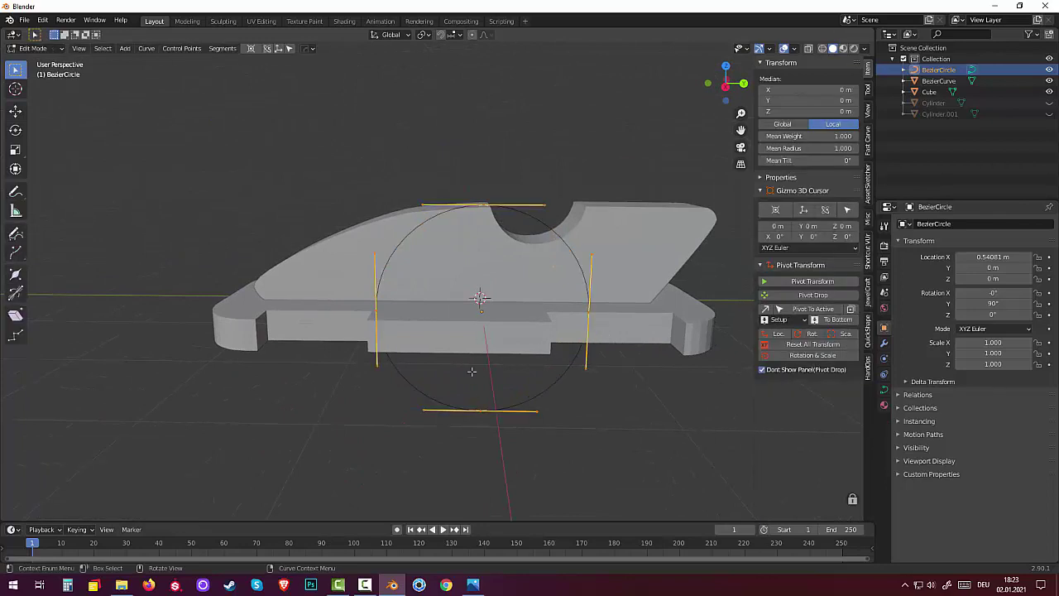
Raise the circle's bottom point to the base and shift its right point outward and lower
click(480, 411)
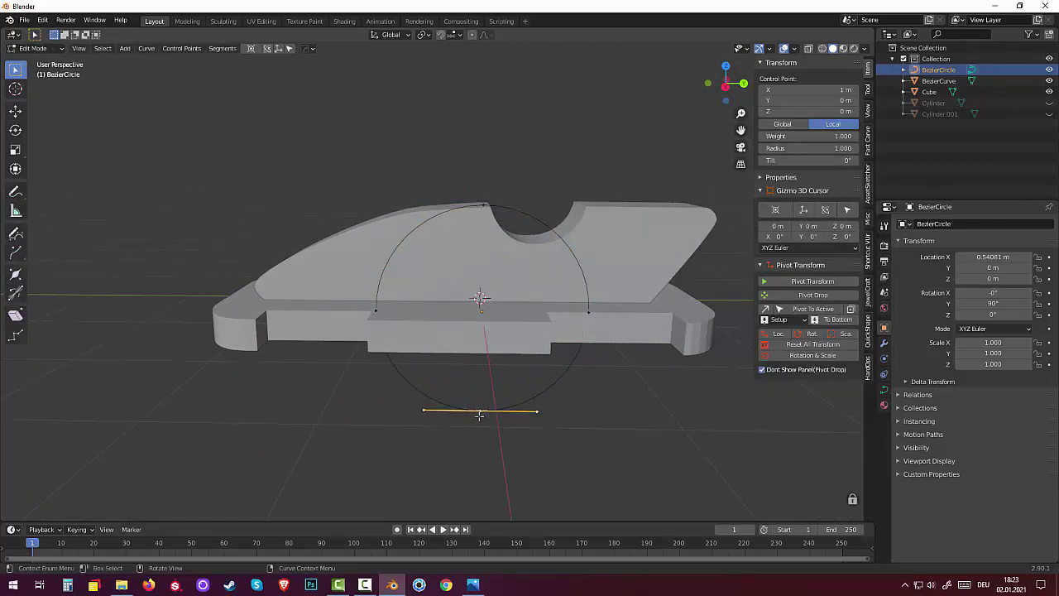
key(g)
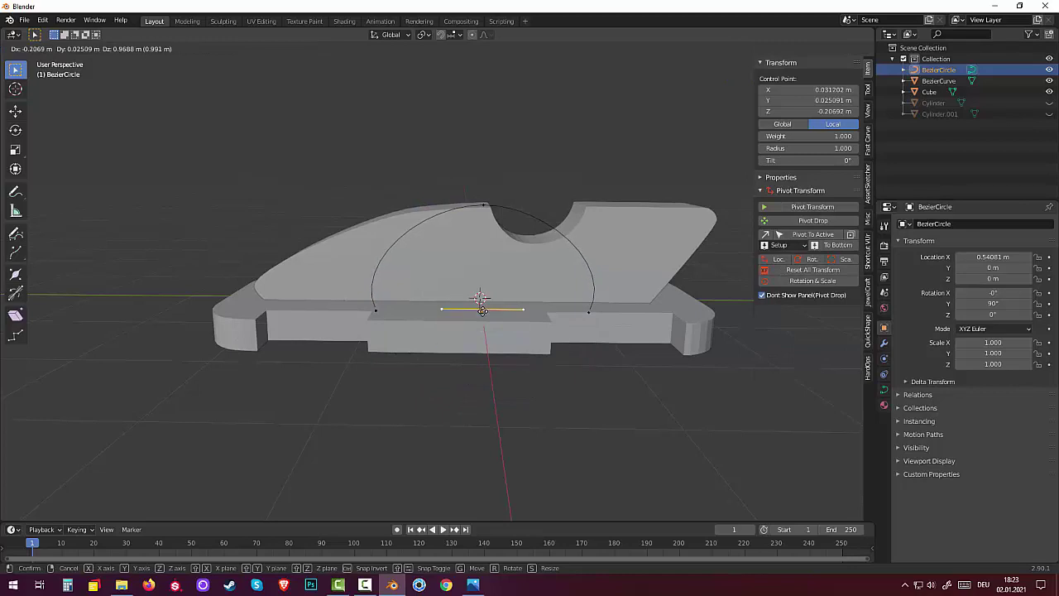
click(520, 317)
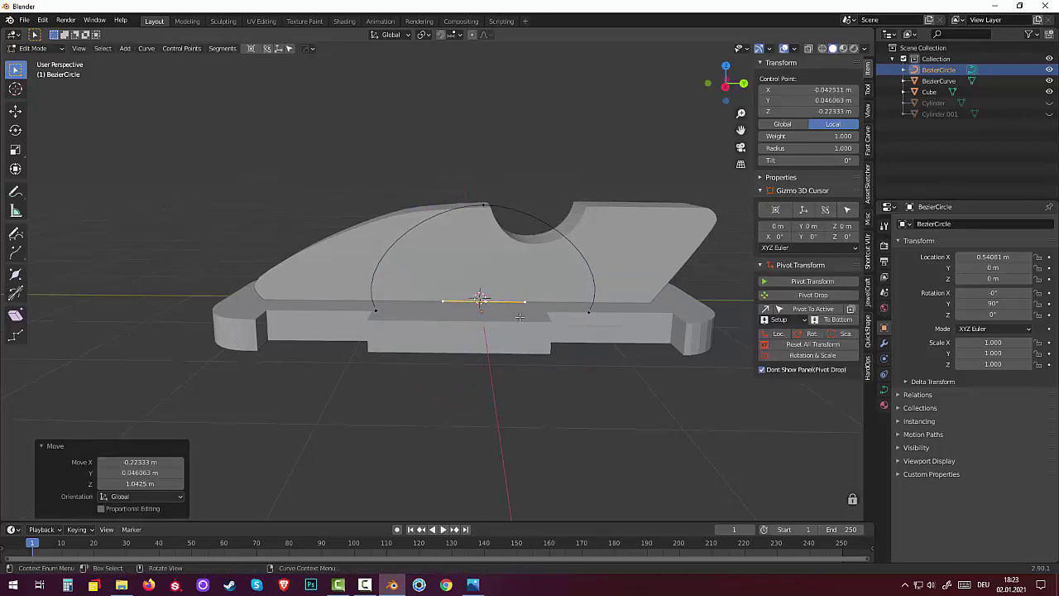
click(589, 313)
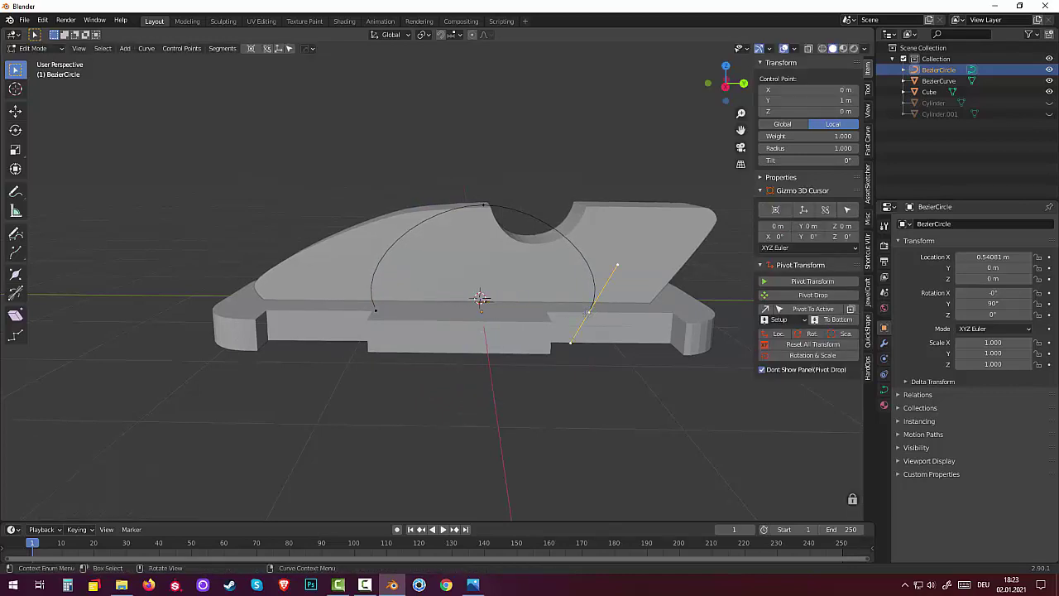
key(g)
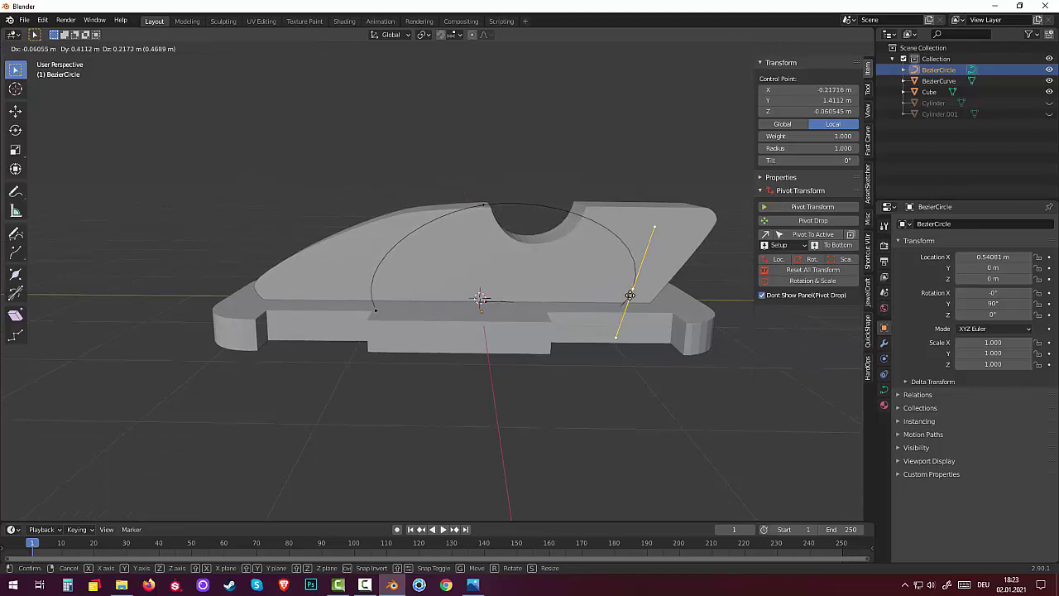
click(616, 304)
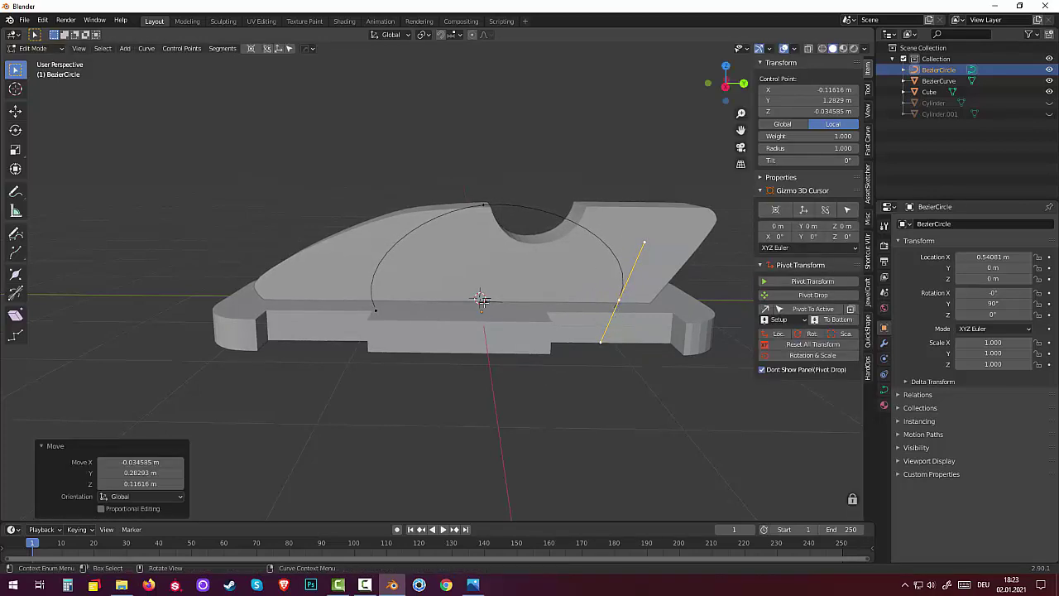
Hide the Cube and switch to the right side orthographic view
click(482, 301)
click(376, 312)
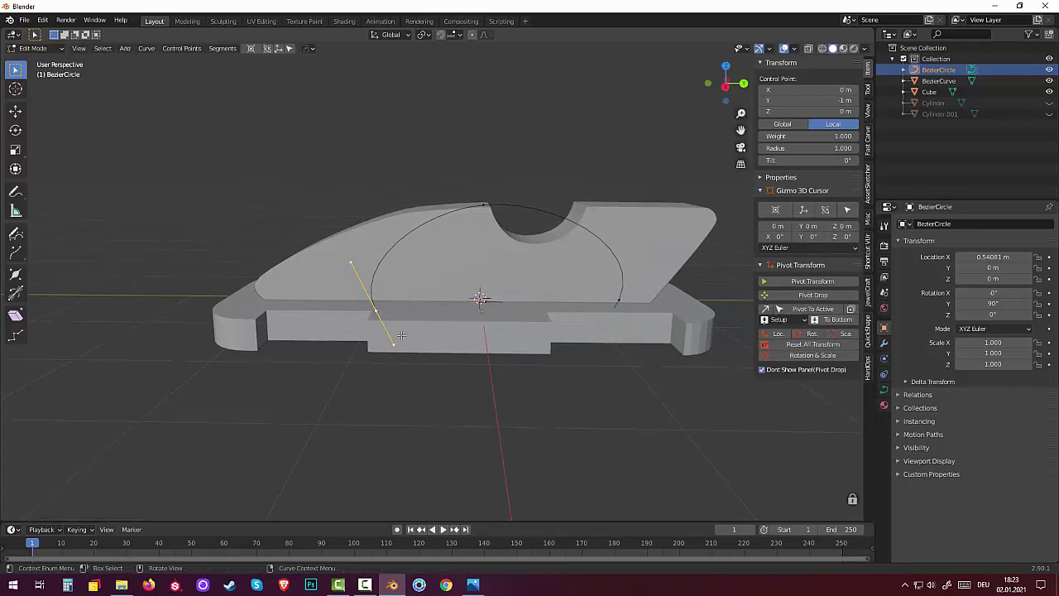
click(1049, 93)
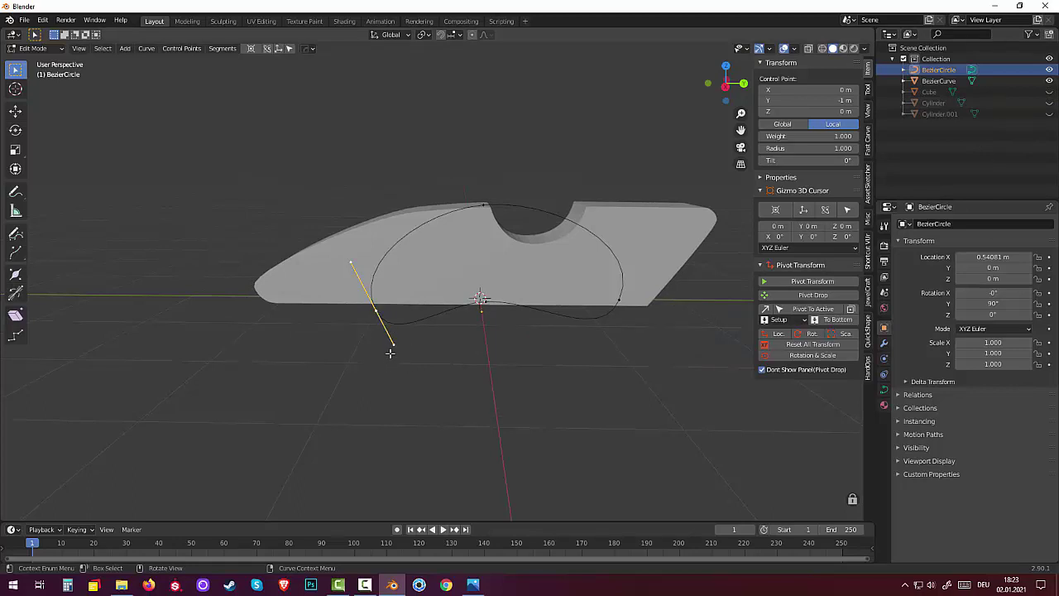
key(KP_3)
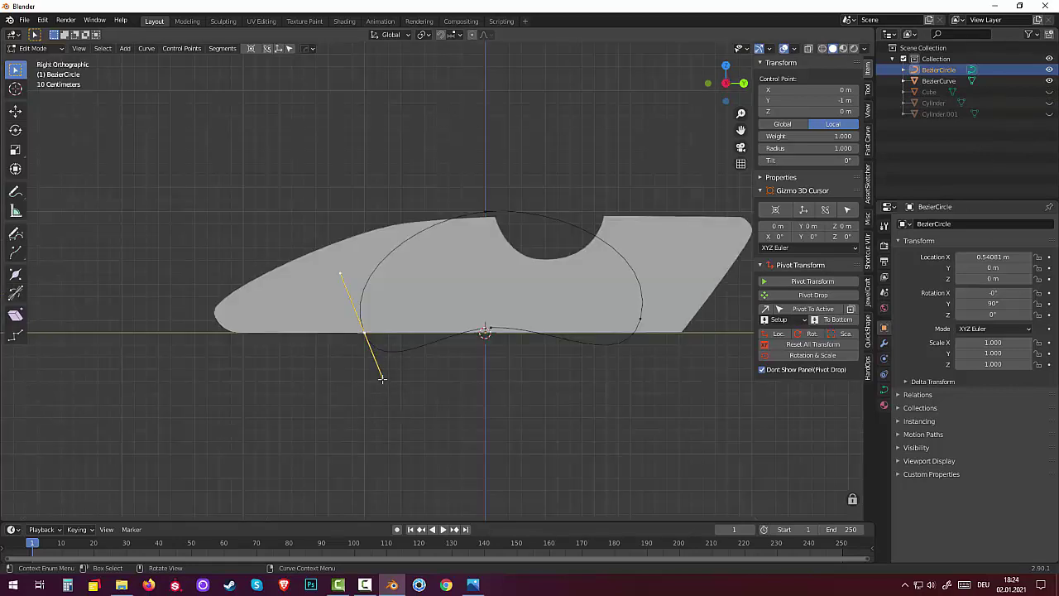
Flatten the left point's handle along the base and tilt the right handle to round the rear
click(382, 378)
key(g)
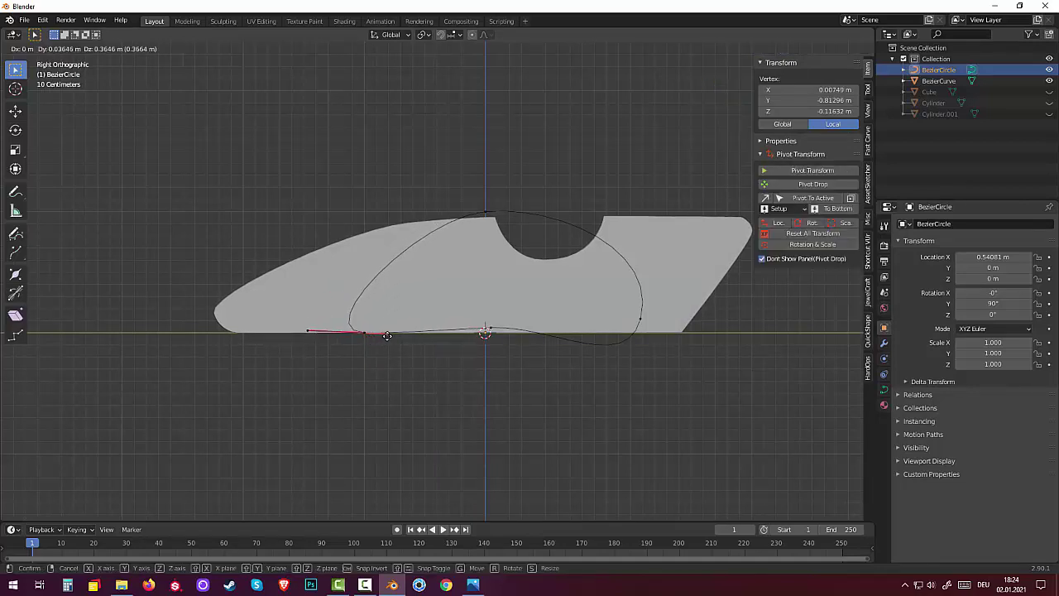
click(386, 334)
drag(488, 328, 485, 330)
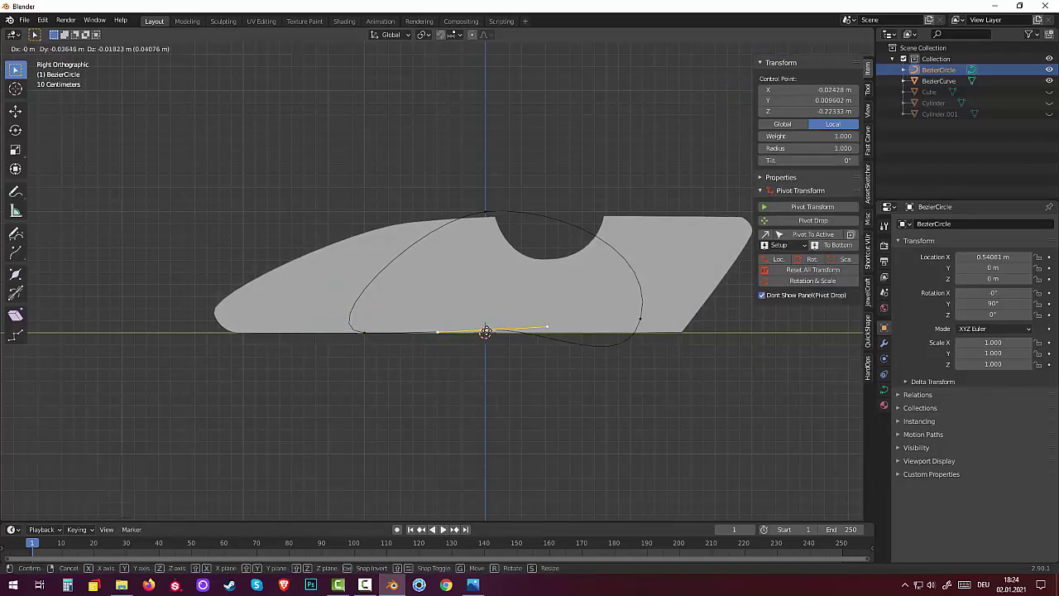
click(638, 323)
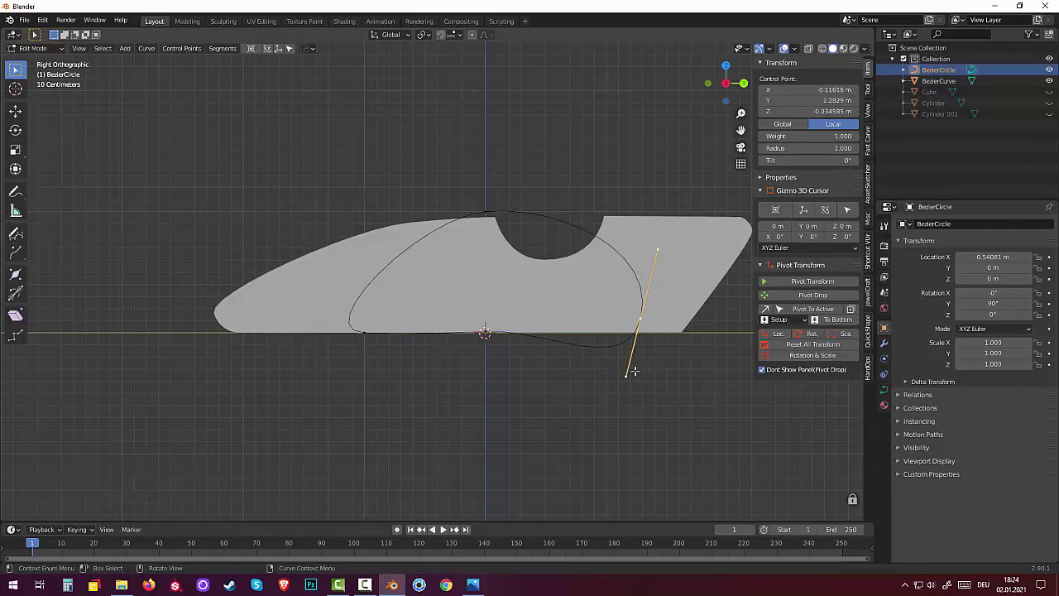
drag(625, 376, 627, 337)
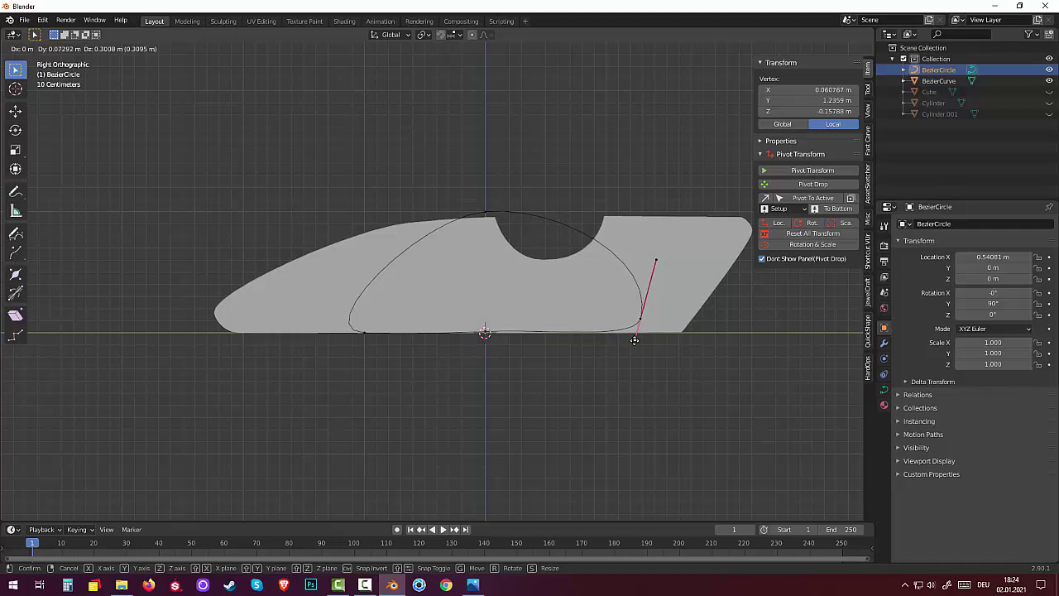
drag(627, 337, 656, 326)
click(639, 318)
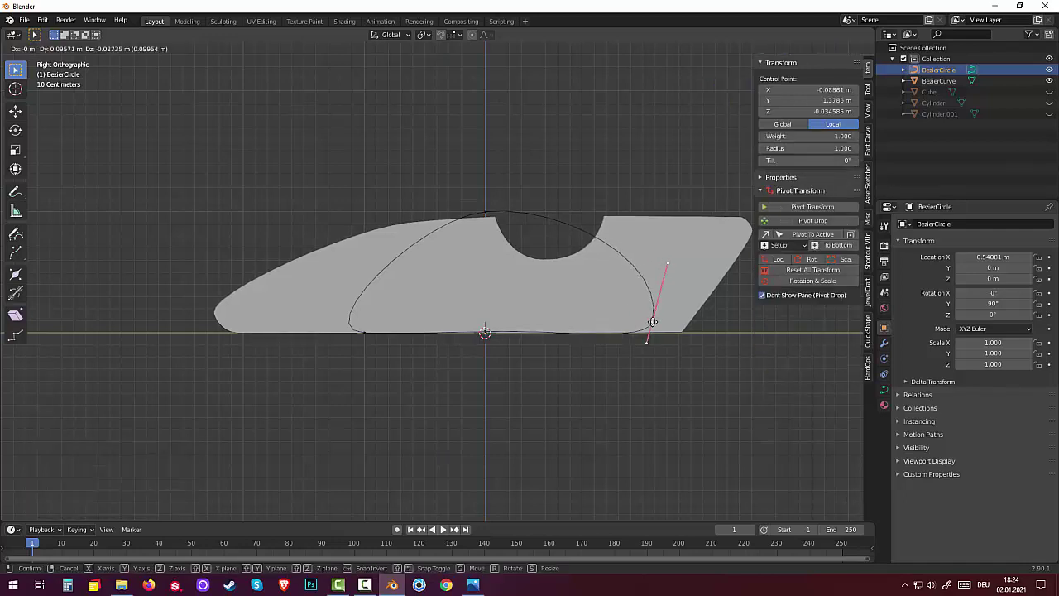
Lower the top point into the body, stretch its handle rearward, and flatten the bottom handles
click(488, 214)
mouse_move(490, 225)
mouse_down()
mouse_move(511, 271)
mouse_move(639, 258)
mouse_up()
click(572, 265)
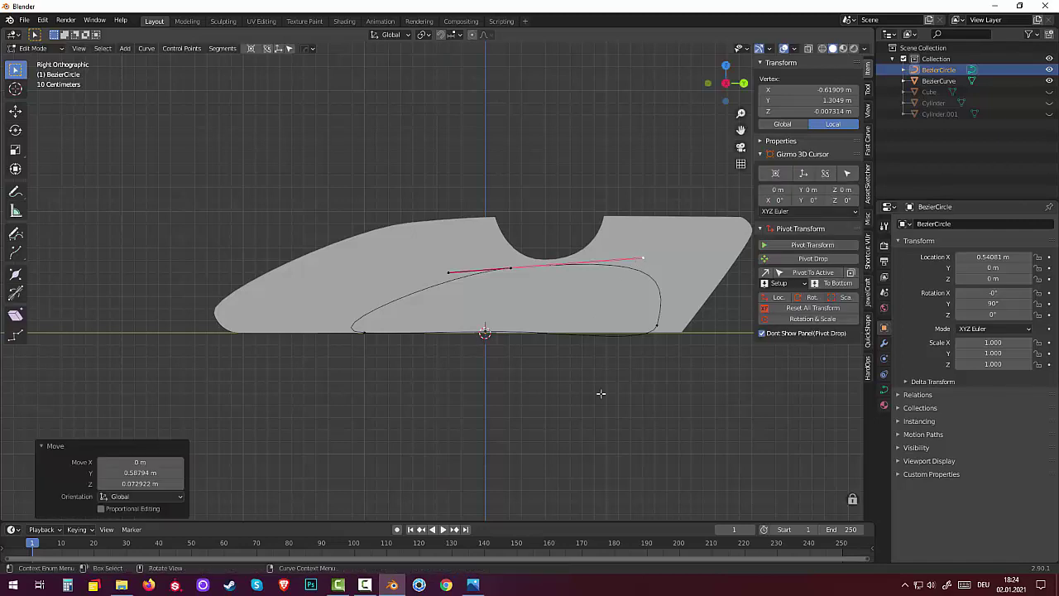
click(485, 332)
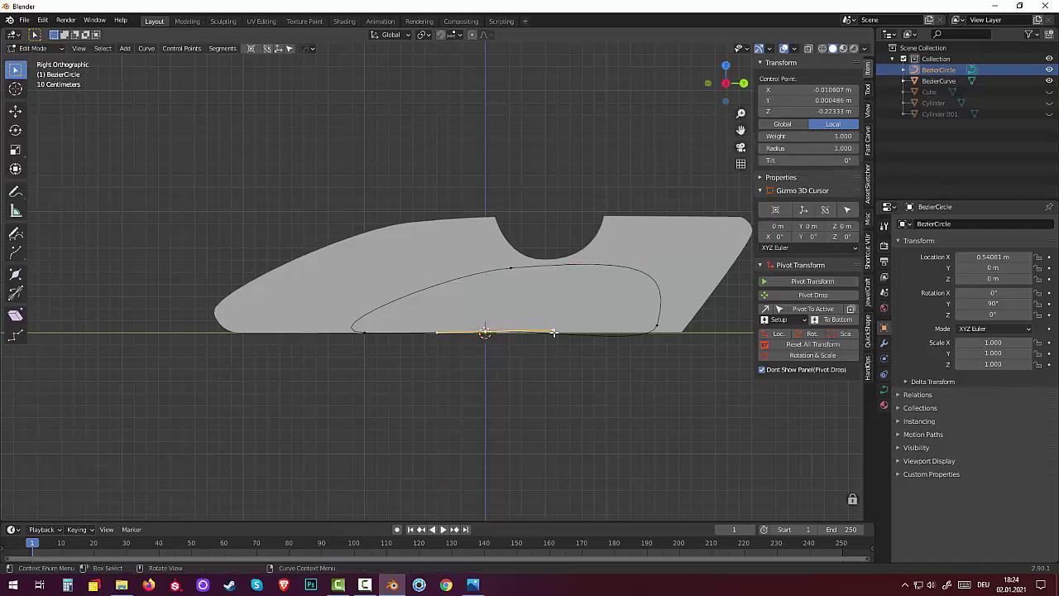
mouse_move(552, 329)
mouse_down()
mouse_move(561, 334)
mouse_move(491, 328)
mouse_move(548, 332)
mouse_up()
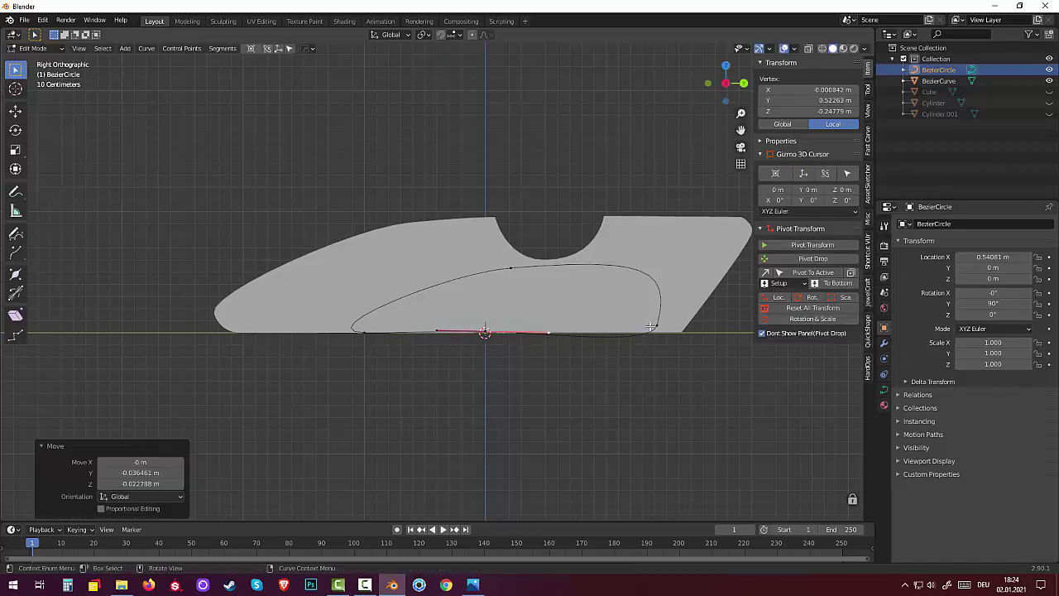
mouse_move(656, 328)
mouse_down()
mouse_move(634, 348)
mouse_move(653, 348)
mouse_move(645, 342)
mouse_up()
click(364, 330)
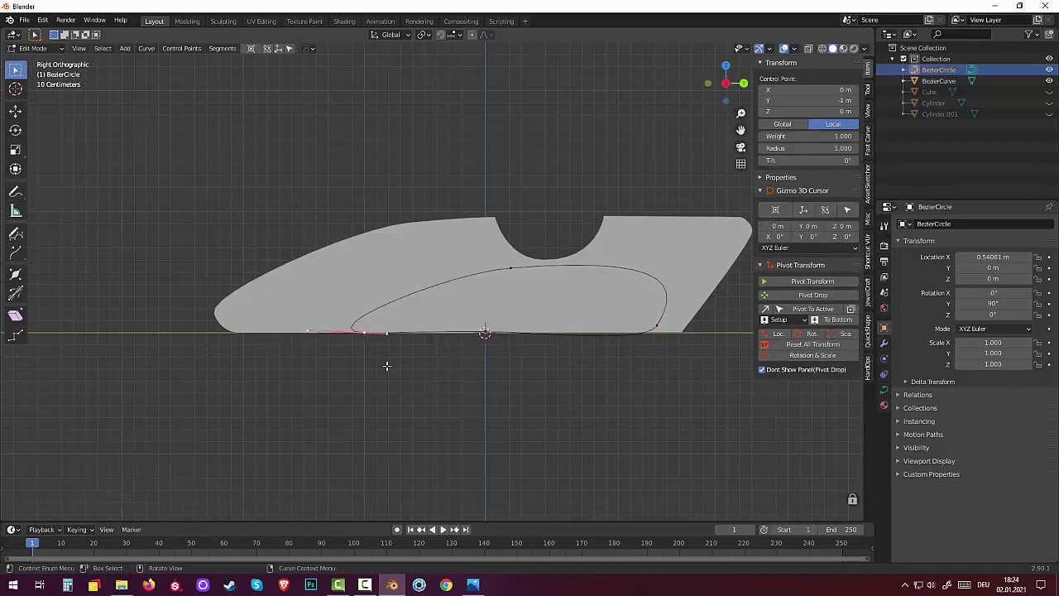
click(415, 411)
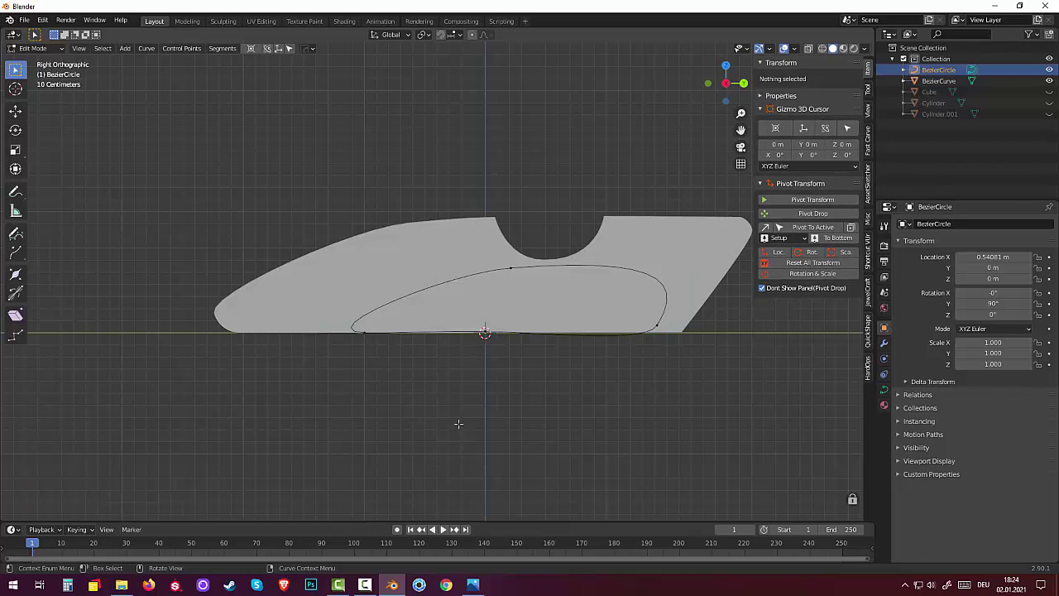
Undo four times to return to Object Mode with the Cube visible, then orbit to a side view
mouse_move(459, 423)
middle_down()
mouse_move(494, 454)
mouse_move(461, 350)
middle_up()
scroll(512, 400, up, 3)
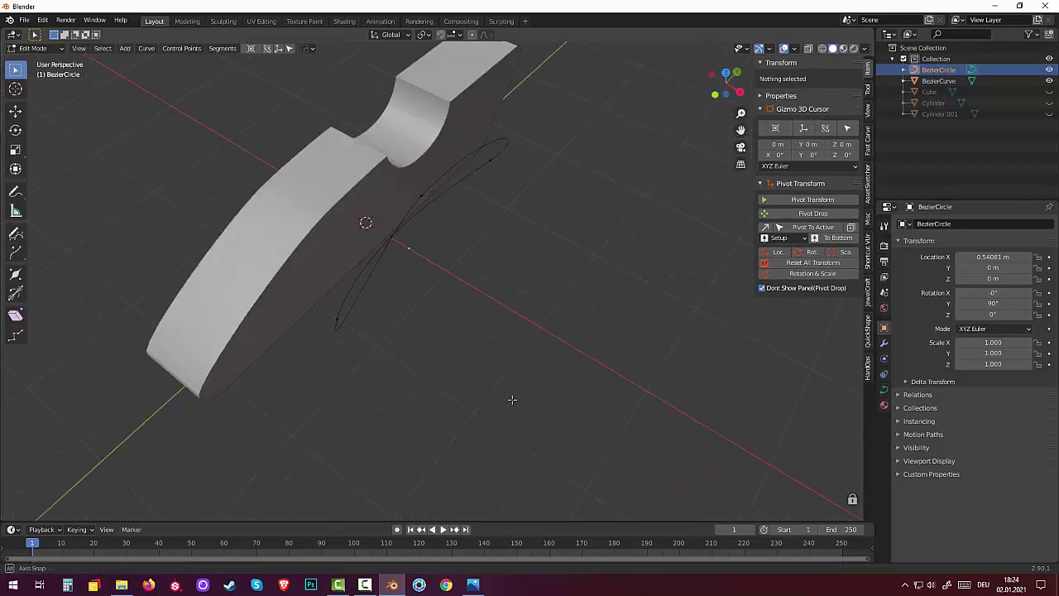
middle_drag(512, 400, 558, 407)
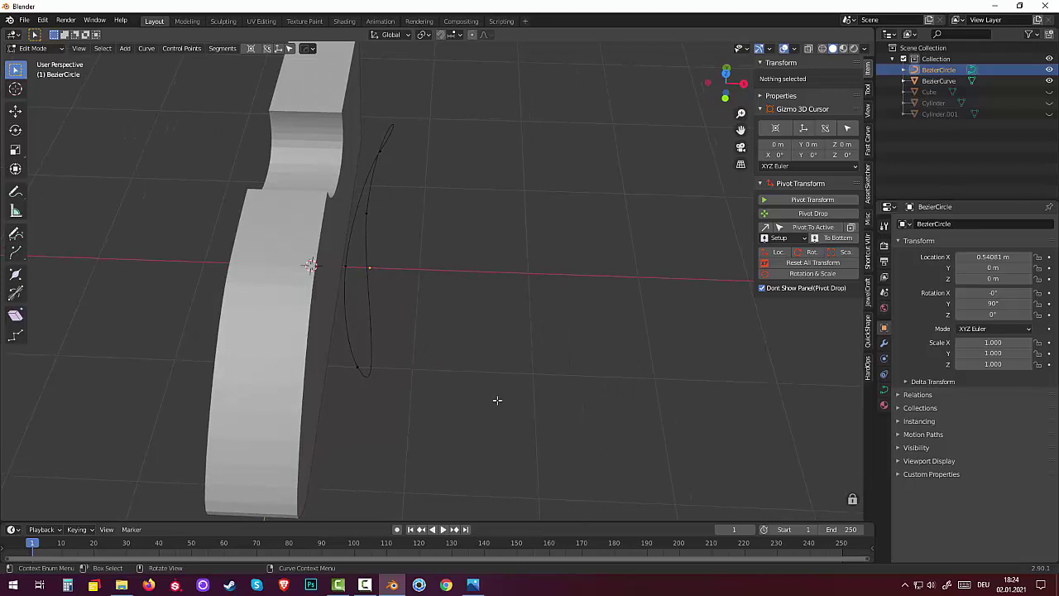
key(ctrl+z)
key(ctrl+z)
key(ctrl+z)
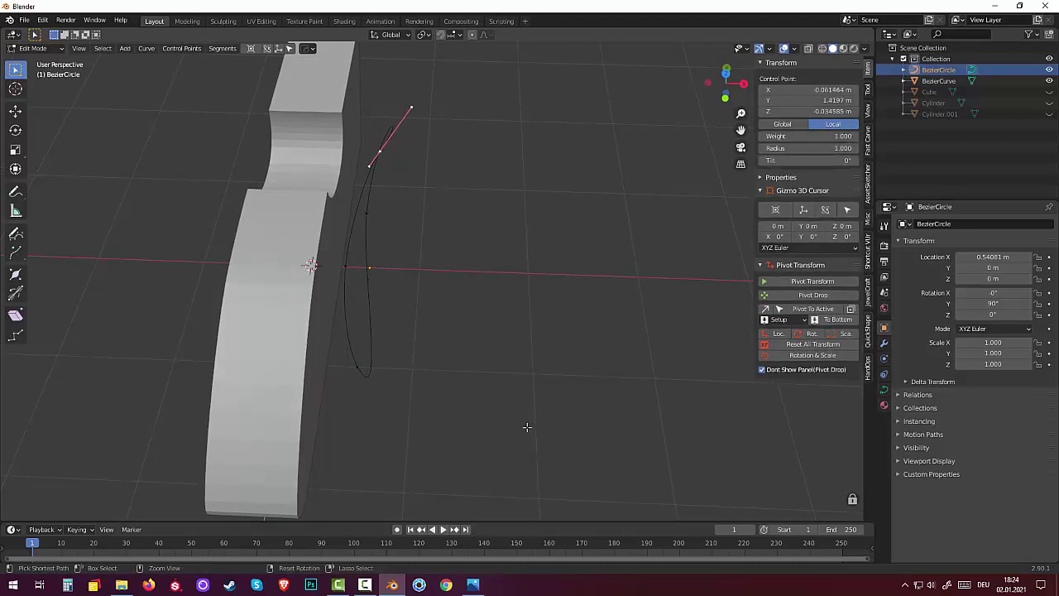
key(ctrl+z)
key(ctrl+z)
key(ctrl+z)
key(ctrl+z)
key(ctrl+z)
key(ctrl+z)
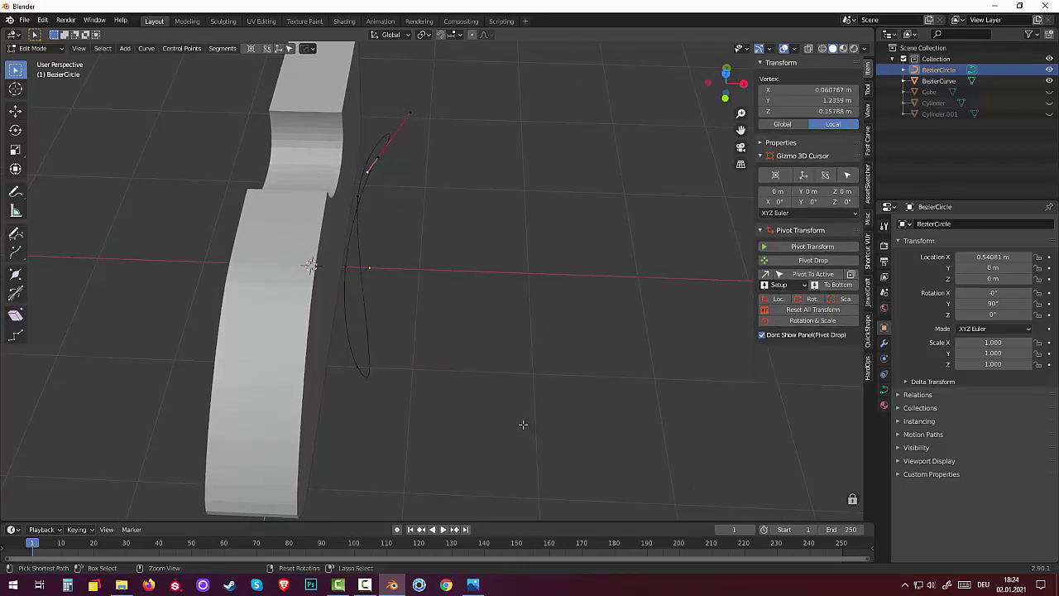
key(ctrl+z)
key(ctrl+z)
key(ctrl+z)
key(ctrl+z)
key(ctrl+z)
key(ctrl+z)
key(ctrl+z)
key(ctrl+z)
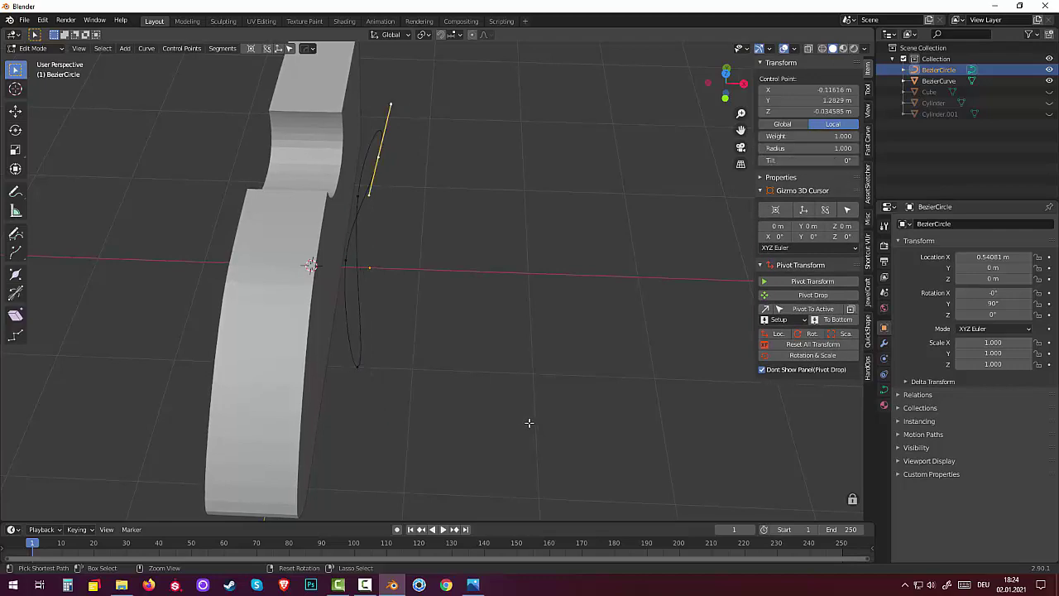
key(ctrl+z)
key(ctrl+z)
key(ctrl+z)
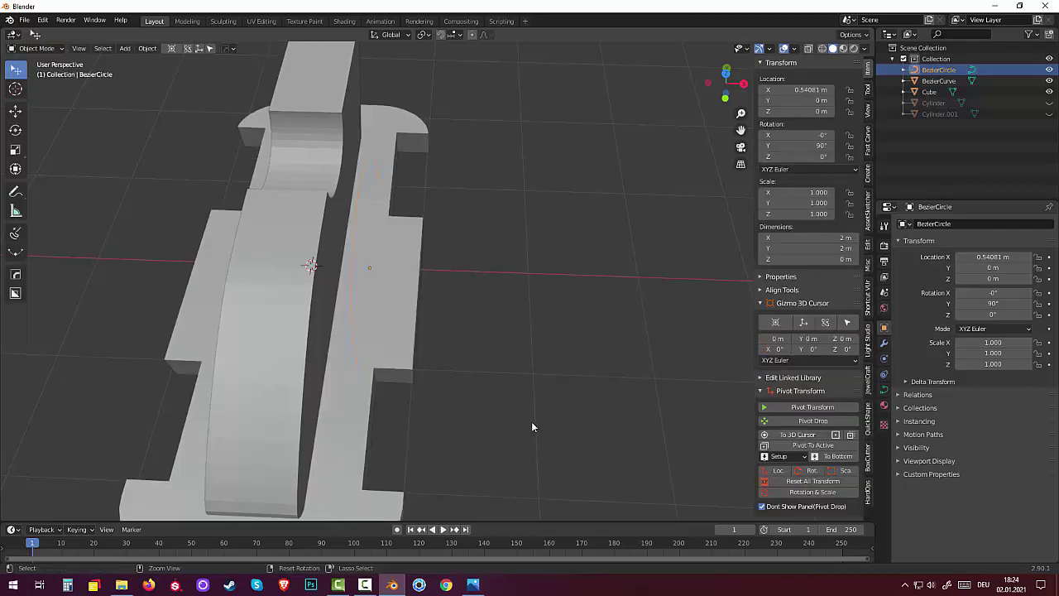
mouse_move(532, 426)
middle_down()
mouse_move(437, 366)
mouse_move(454, 361)
mouse_move(441, 364)
middle_up()
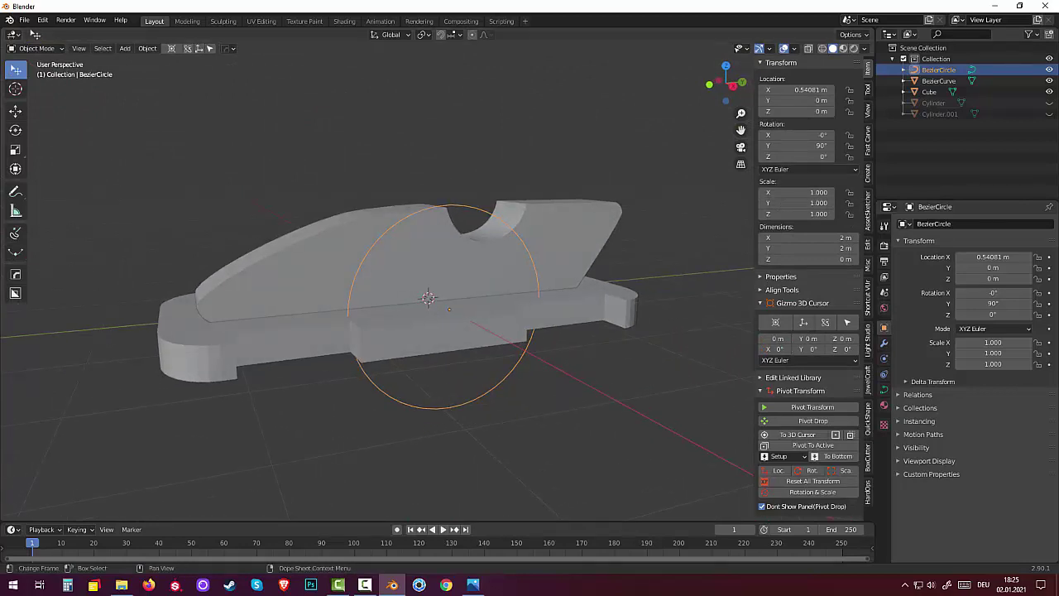
In right side view, put the BezierCircle in Edit Mode and hide the Cube base
click(561, 473)
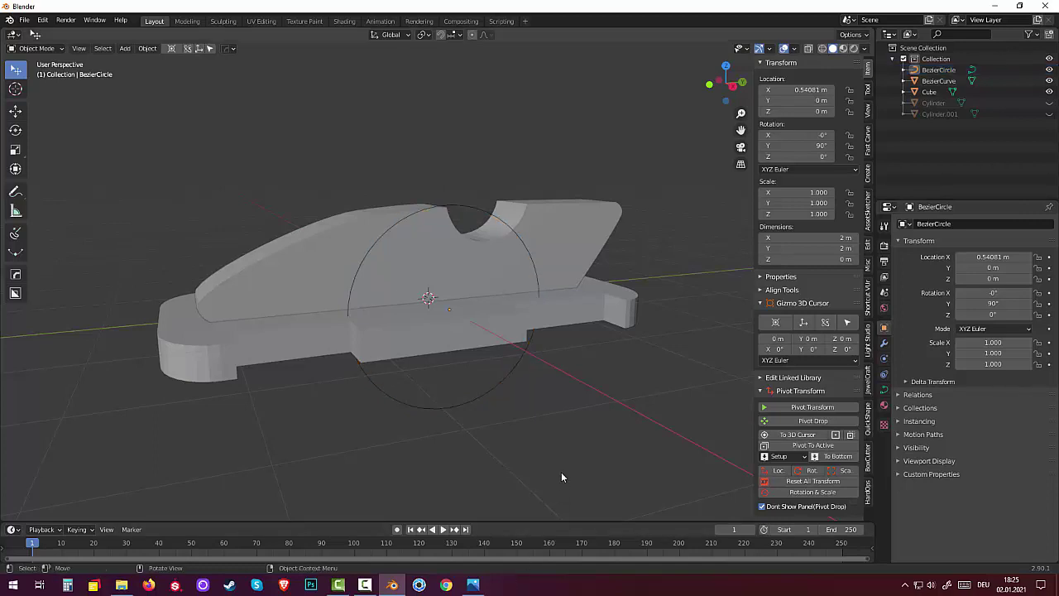
key(KP_3)
click(548, 430)
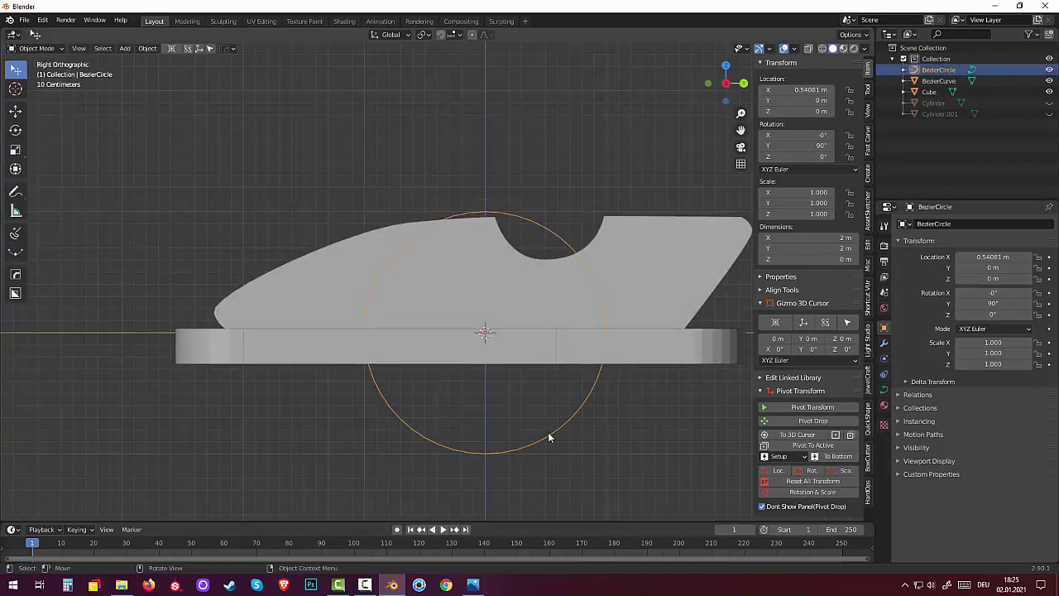
key(Tab)
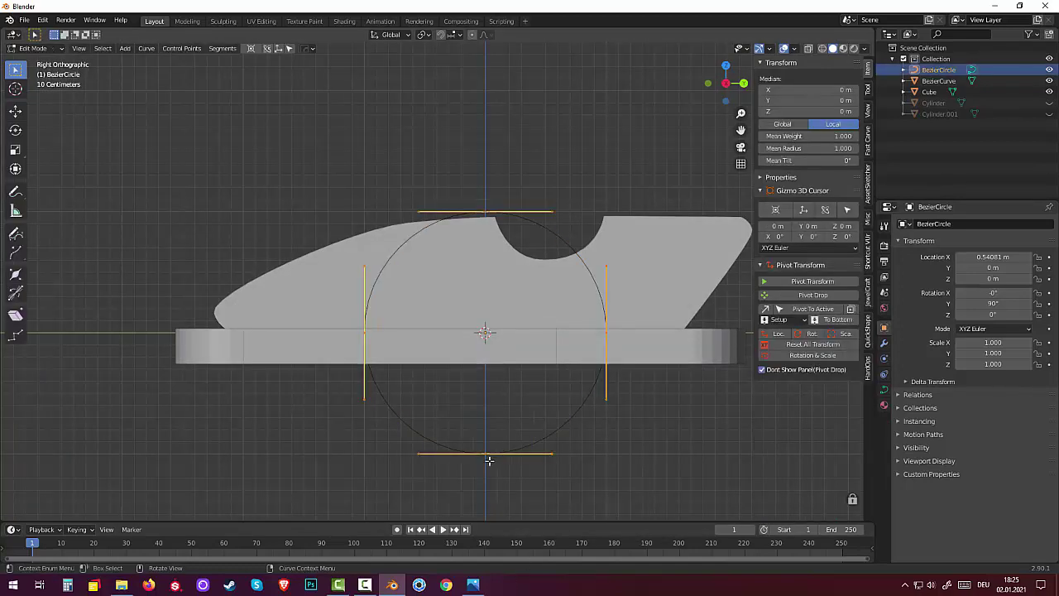
click(1049, 91)
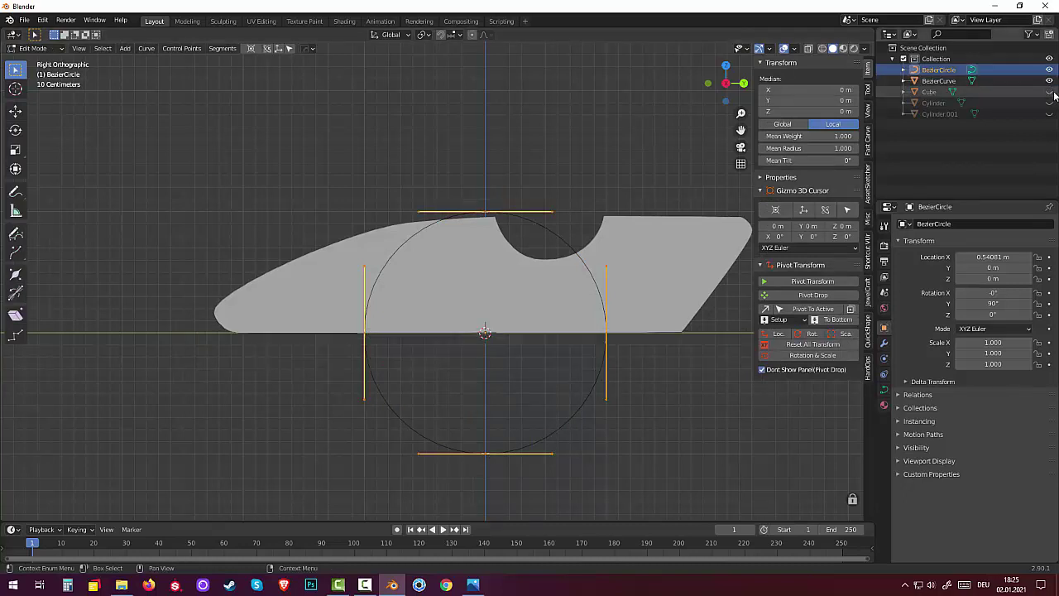
Raise the bottom point to the body's lower edge and flatten the right and left handles
click(483, 455)
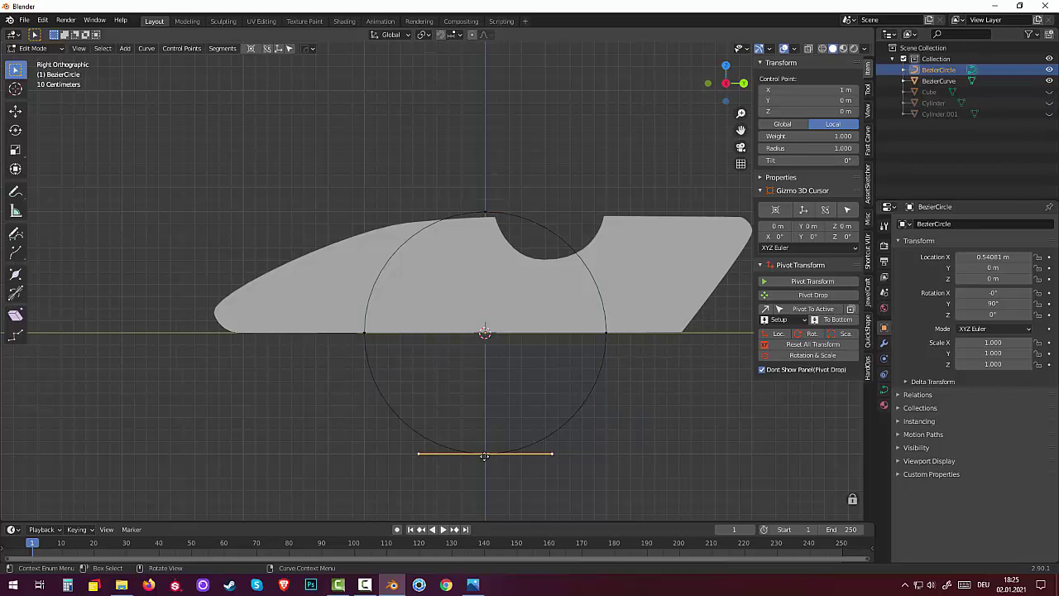
key(g)
key(z)
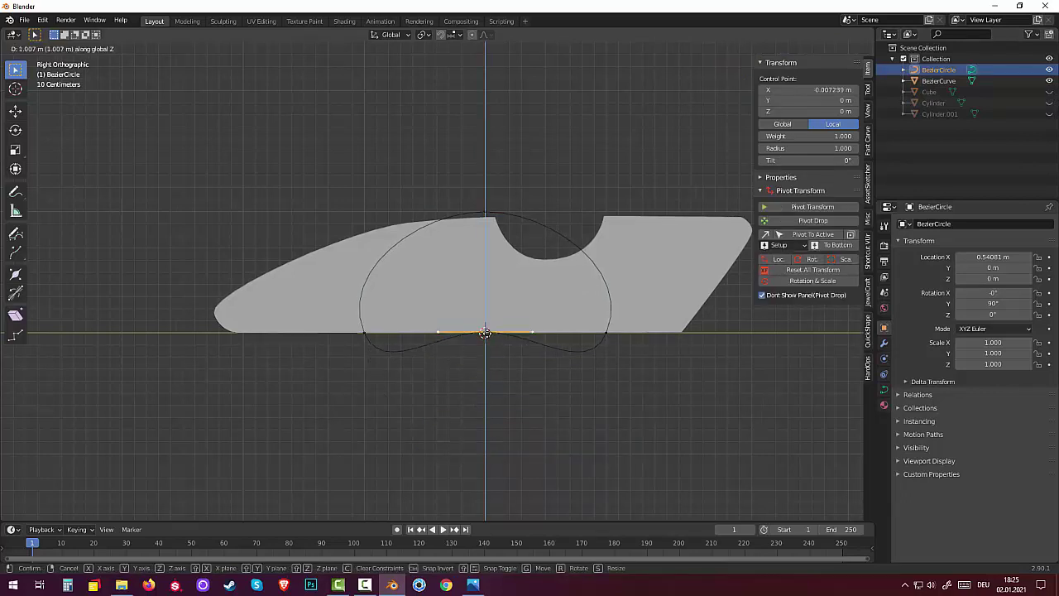
click(625, 342)
click(607, 331)
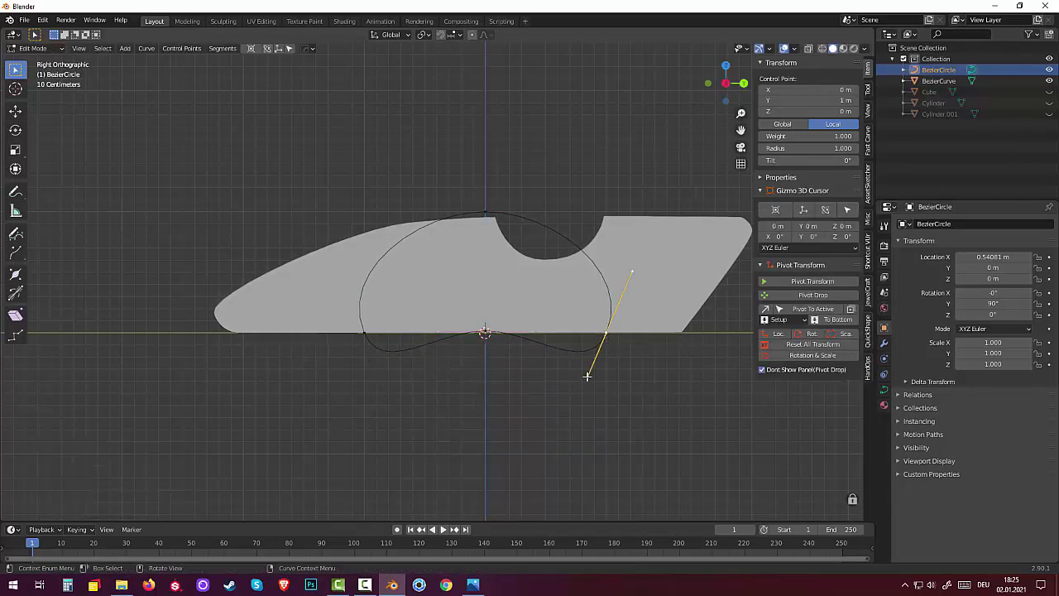
click(588, 376)
key(g)
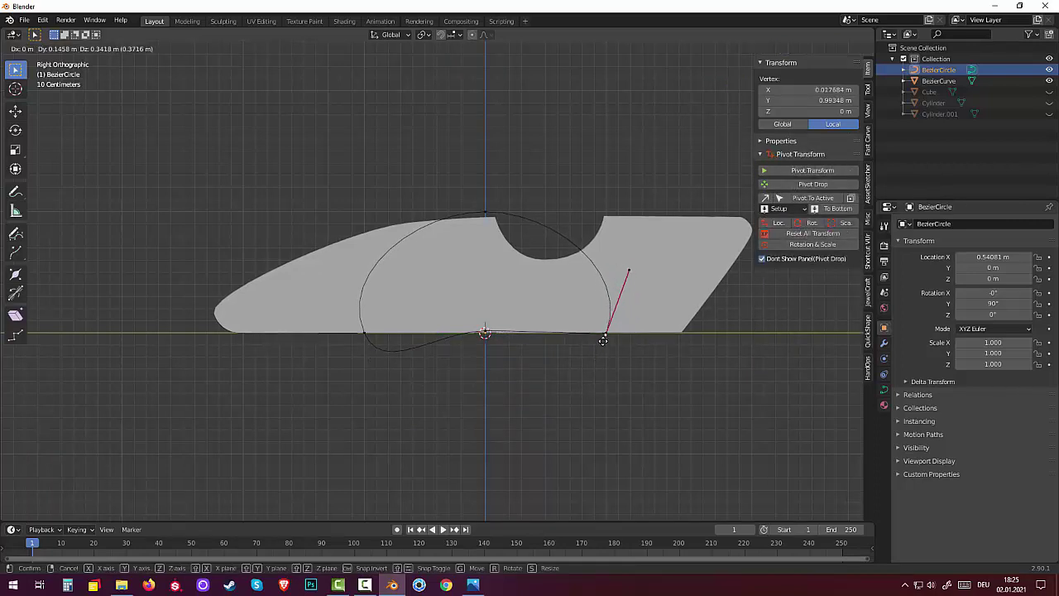
click(606, 334)
click(364, 334)
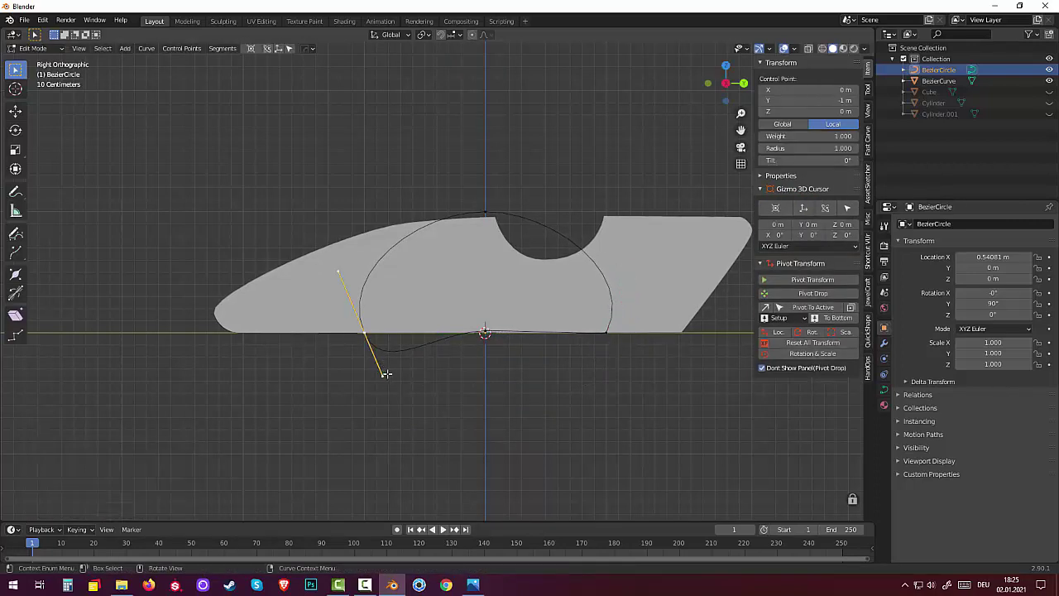
click(383, 377)
key(g)
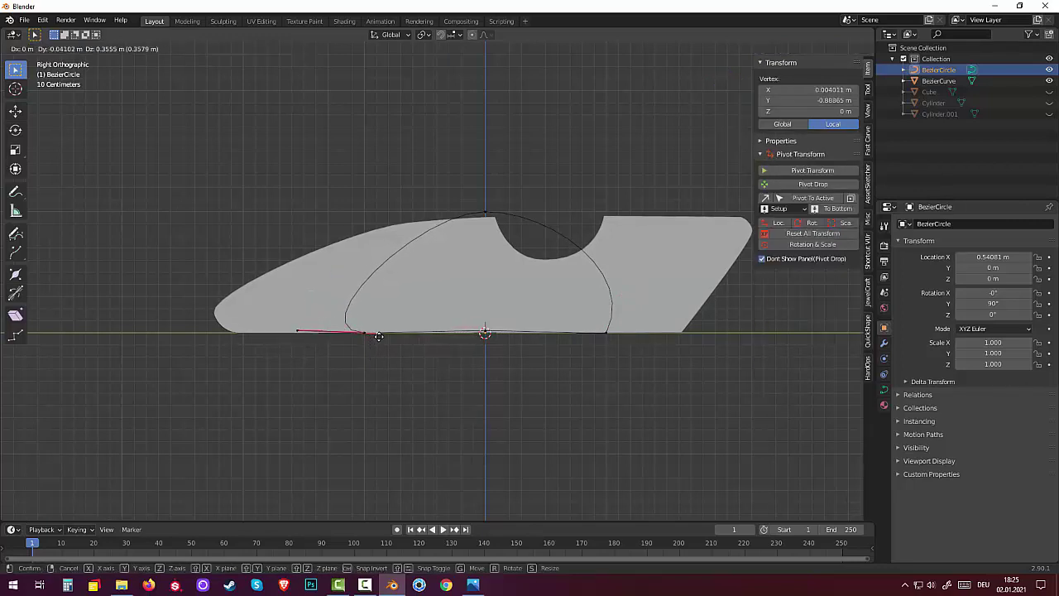
click(377, 333)
Lower the top point, stretch its handle rearward, and push the bottom-right point further right
click(491, 214)
key(g)
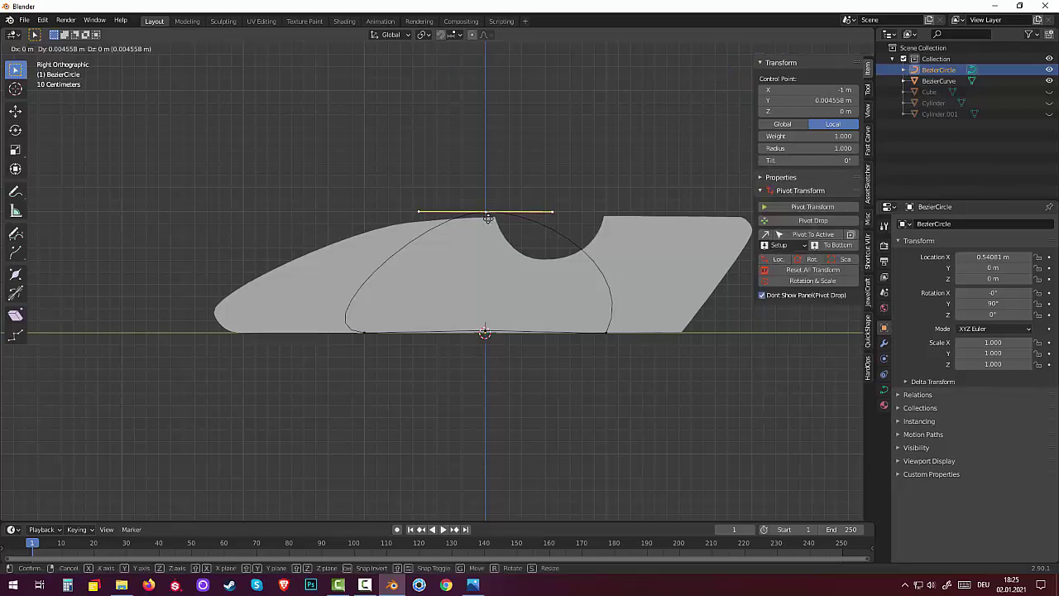
click(530, 270)
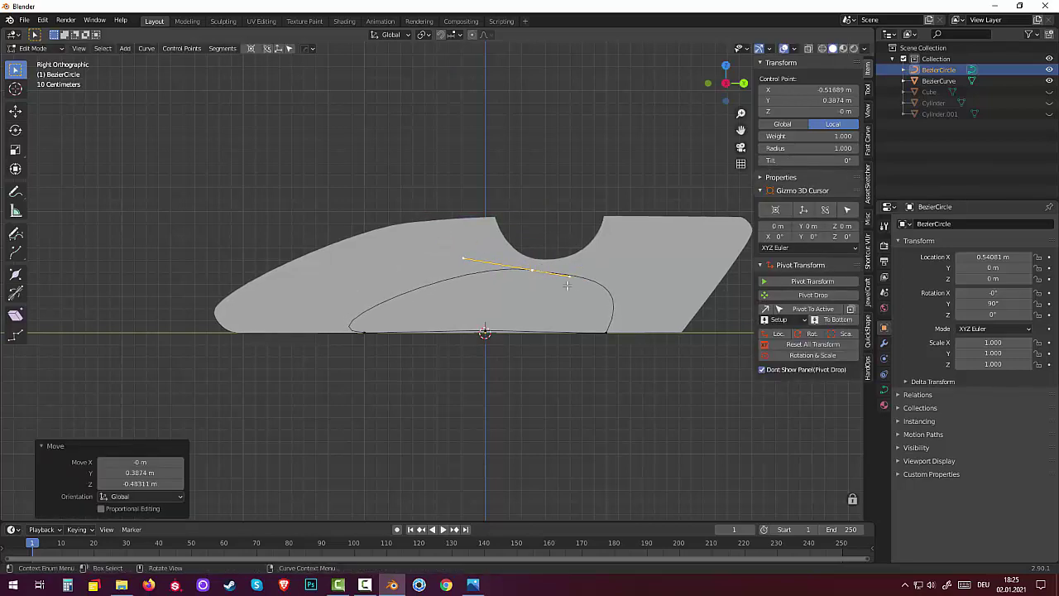
click(567, 274)
key(g)
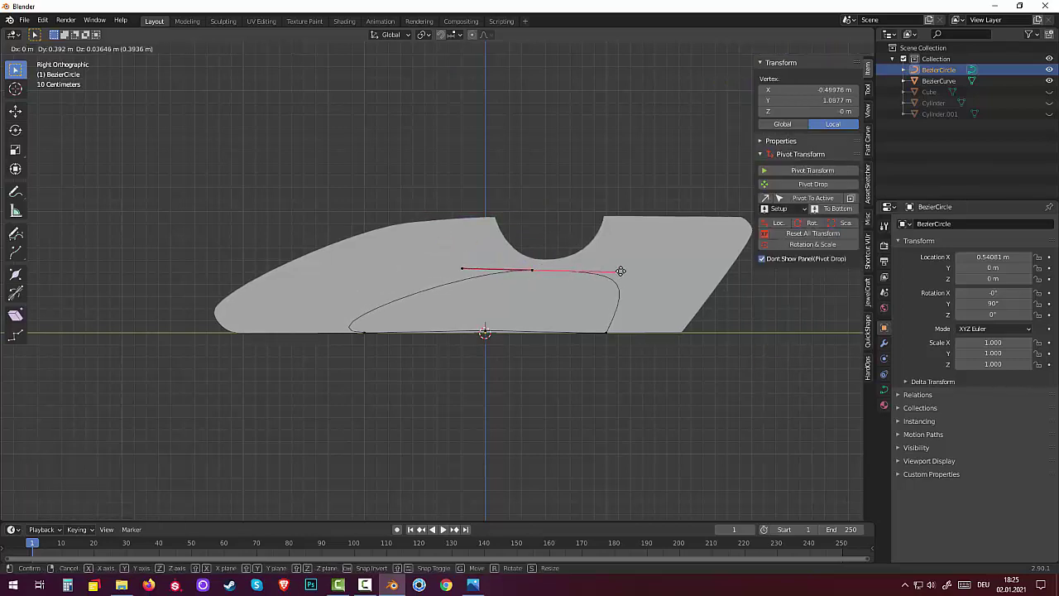
click(623, 266)
click(607, 334)
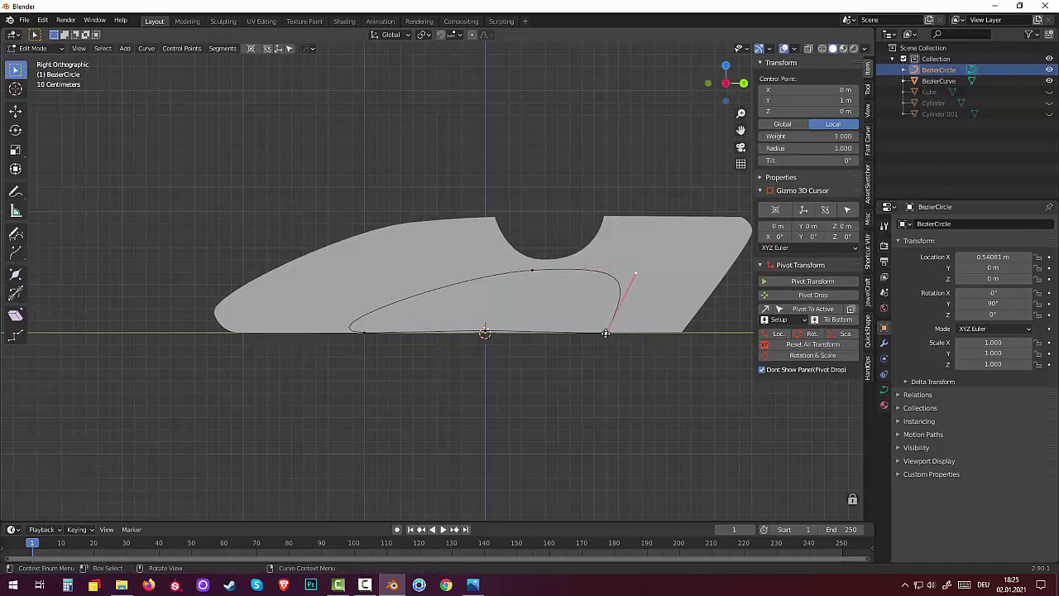
key(g)
click(631, 335)
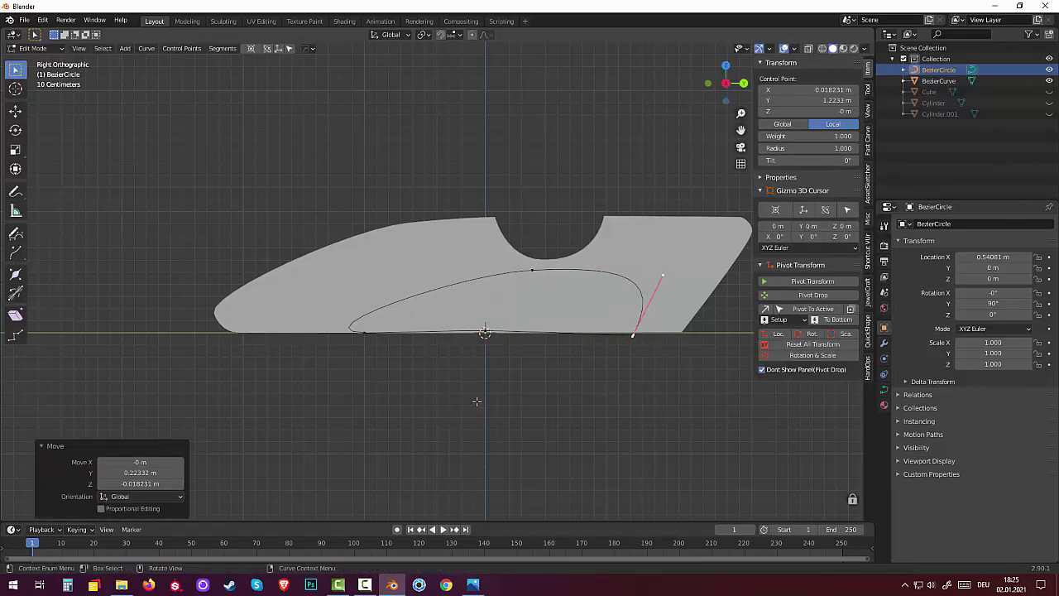
Fine-tune the bottom-middle and bottom-right points and angle the bottom-left handle to rework the front curve
click(484, 333)
key(g)
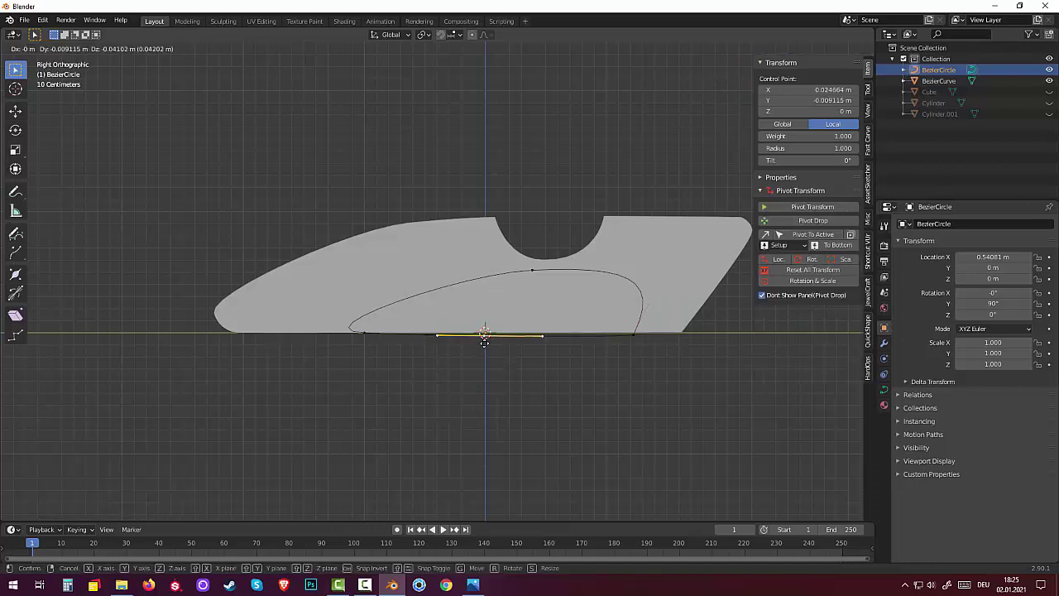
click(485, 335)
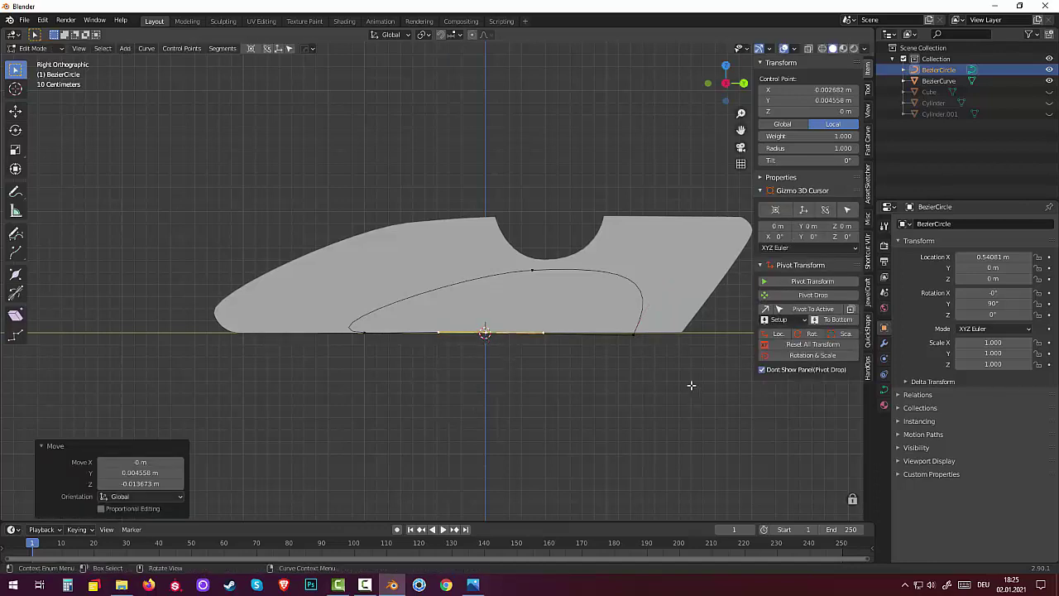
click(635, 333)
key(g)
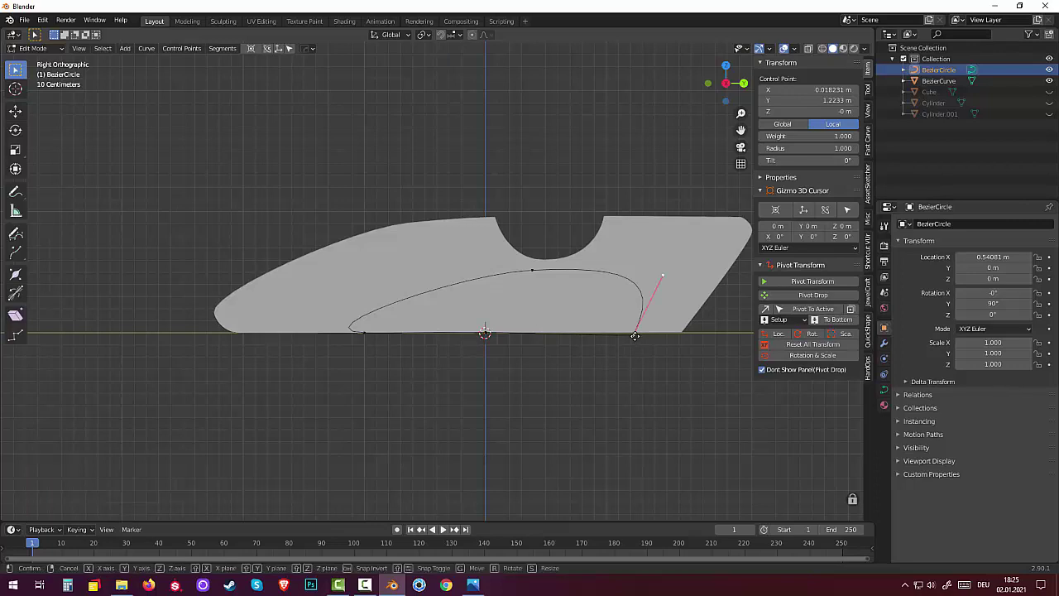
click(635, 333)
click(364, 335)
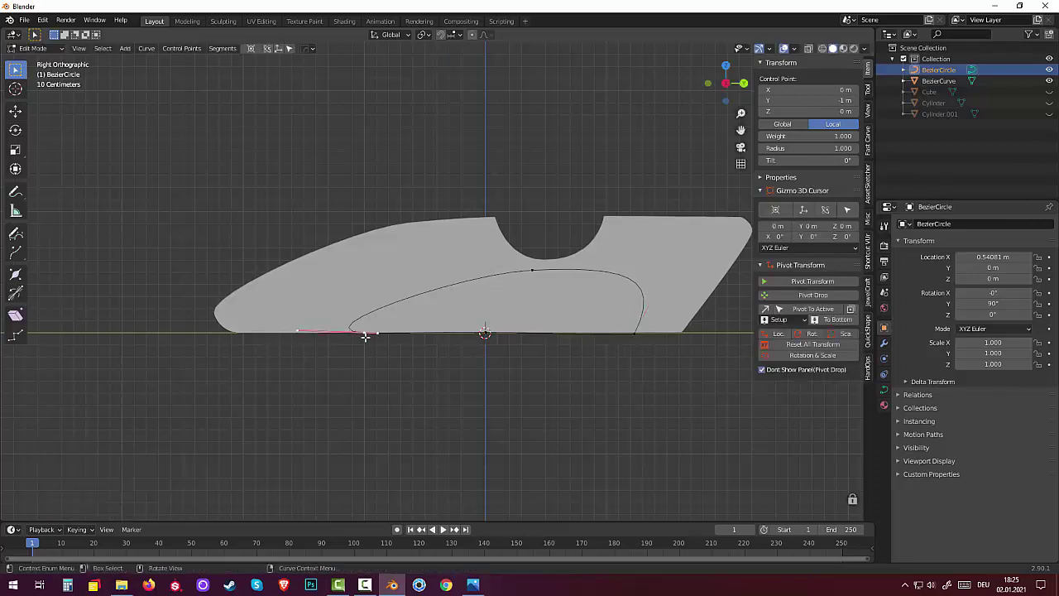
click(296, 331)
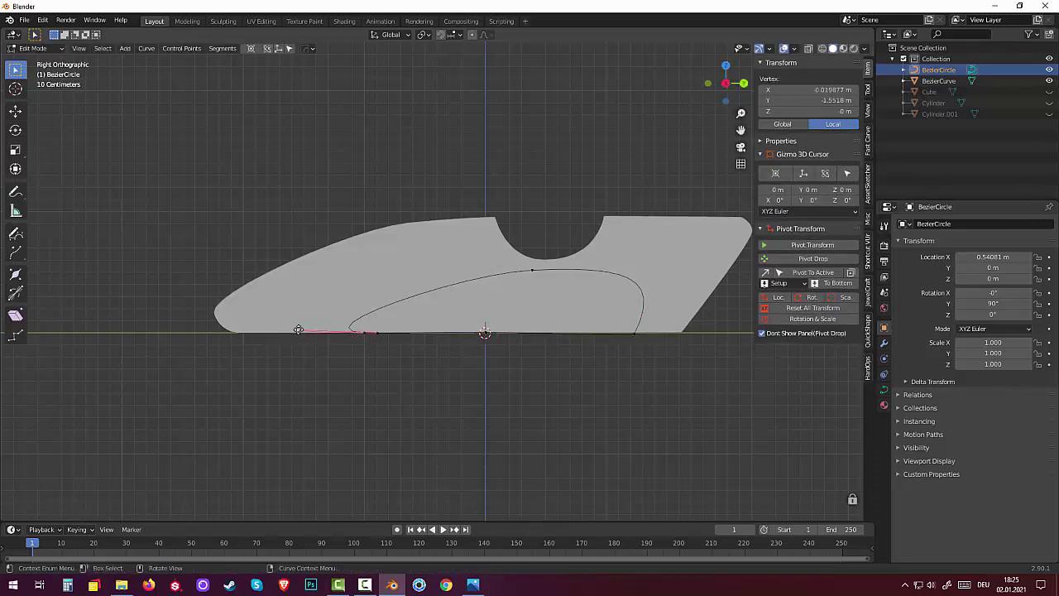
key(g)
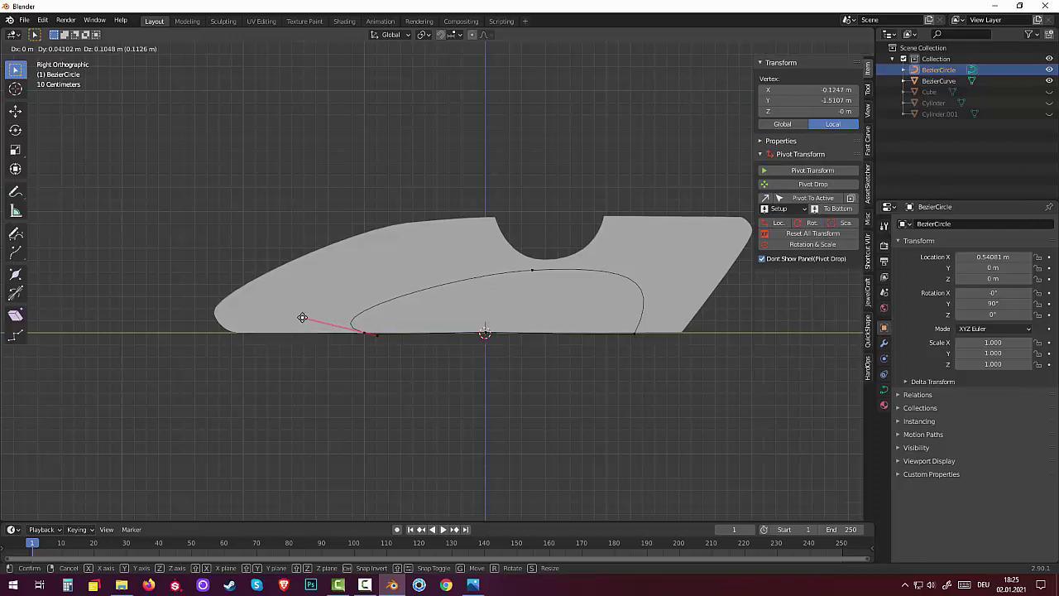
click(299, 323)
click(401, 447)
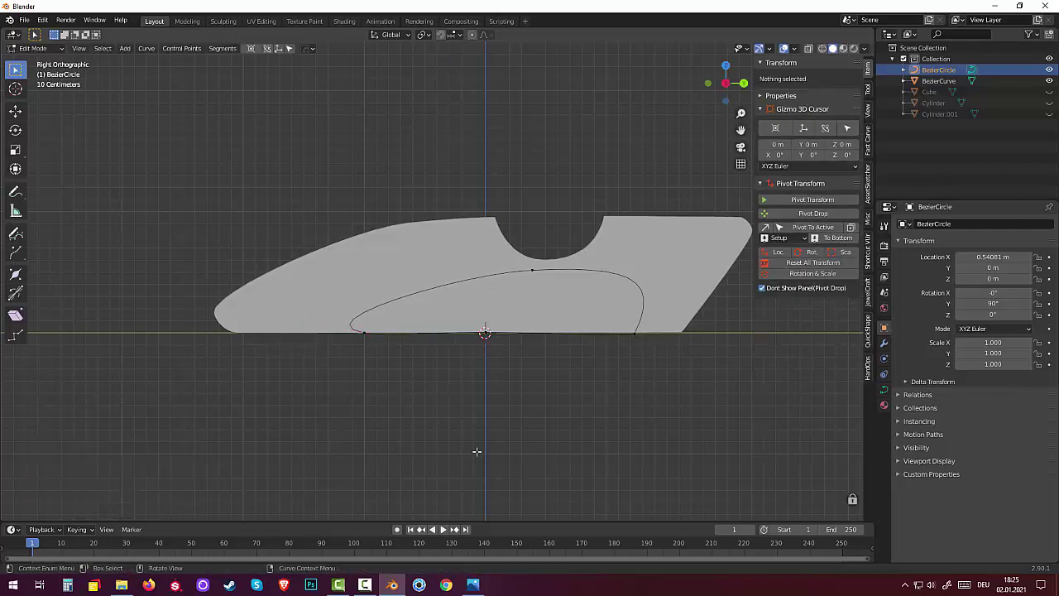
middle_drag(478, 449, 529, 460)
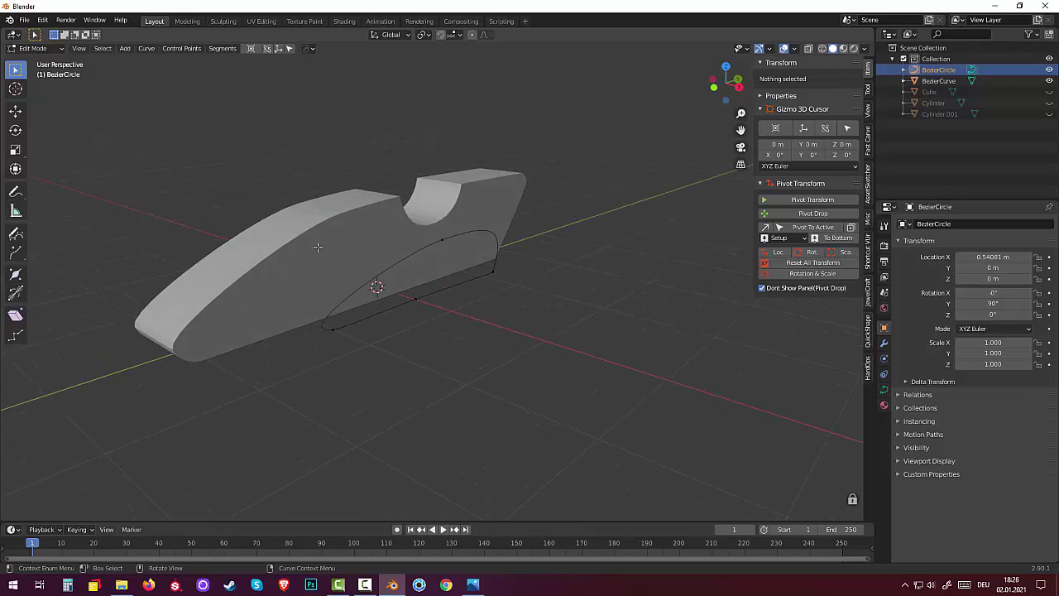
Convert the side-panel curve to a mesh and enter Edit Mode on its vertices
key(Tab)
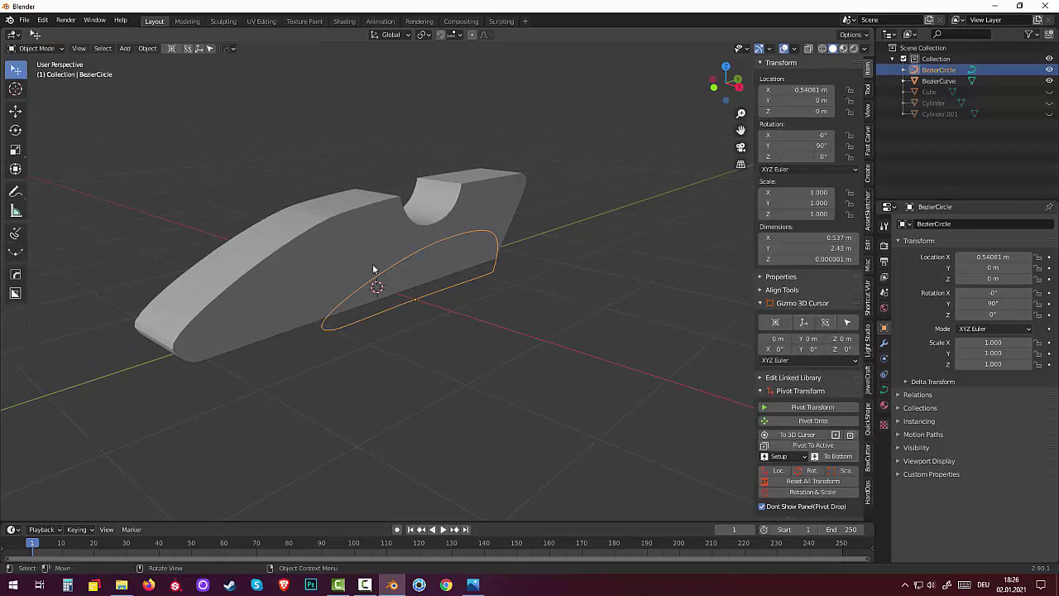
click(147, 49)
mouse_move(165, 339)
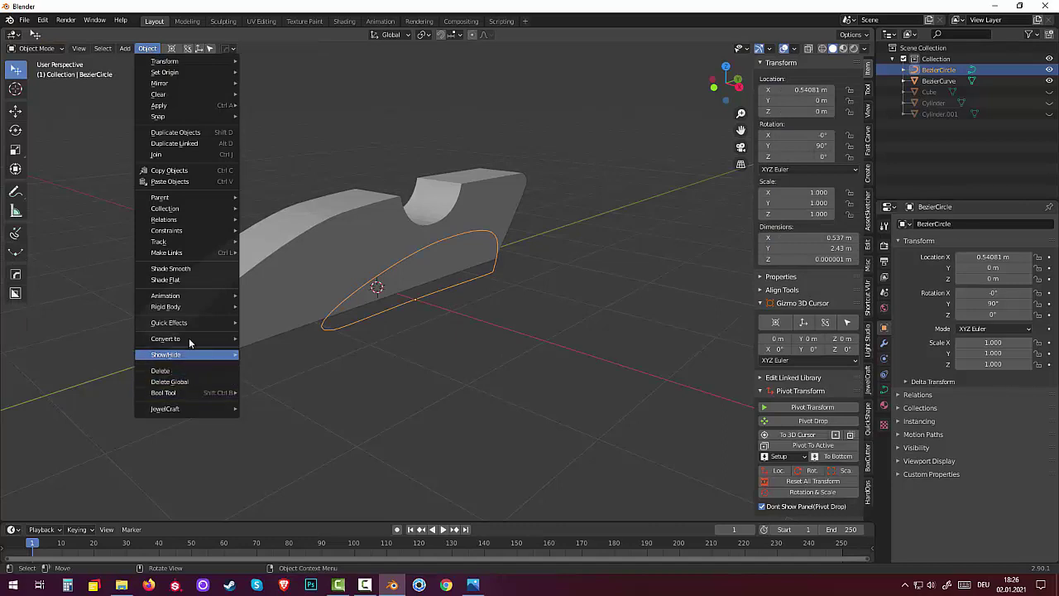
click(300, 352)
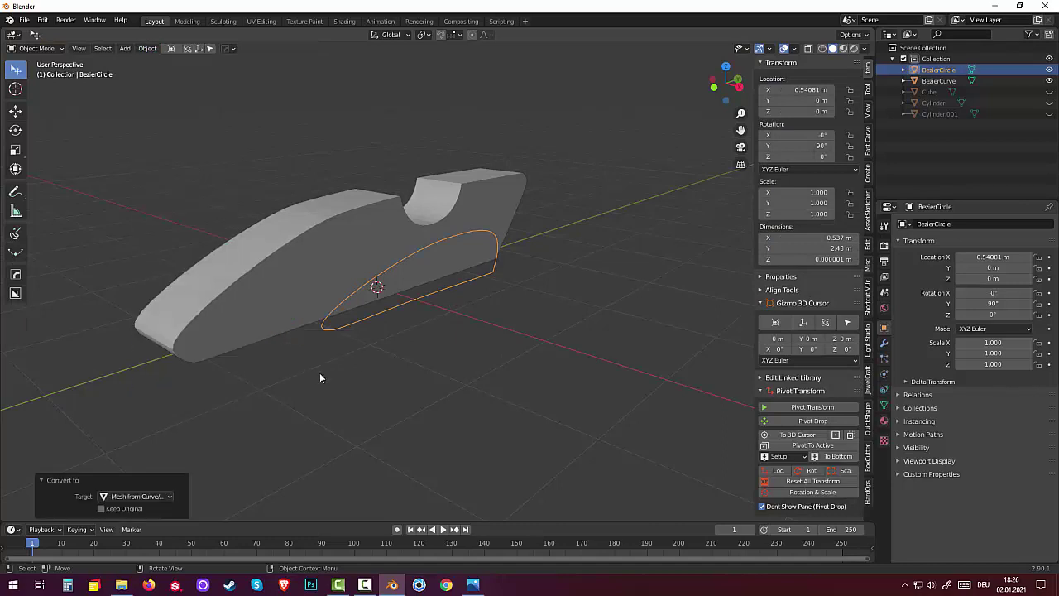
key(Tab)
middle_drag(534, 420, 555, 420)
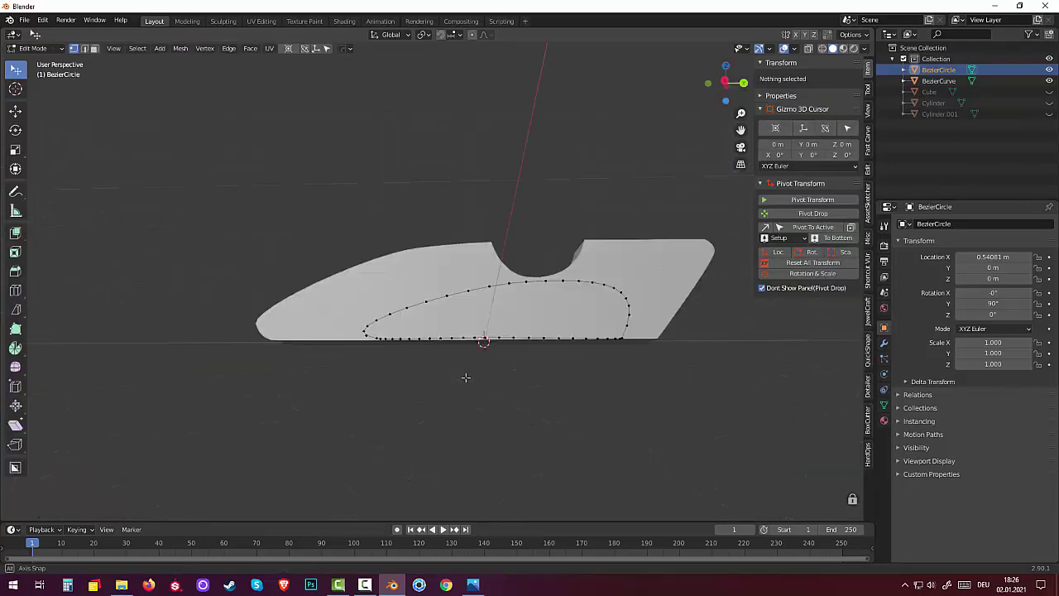
scroll(686, 392, up, 2)
scroll(687, 392, up, 2)
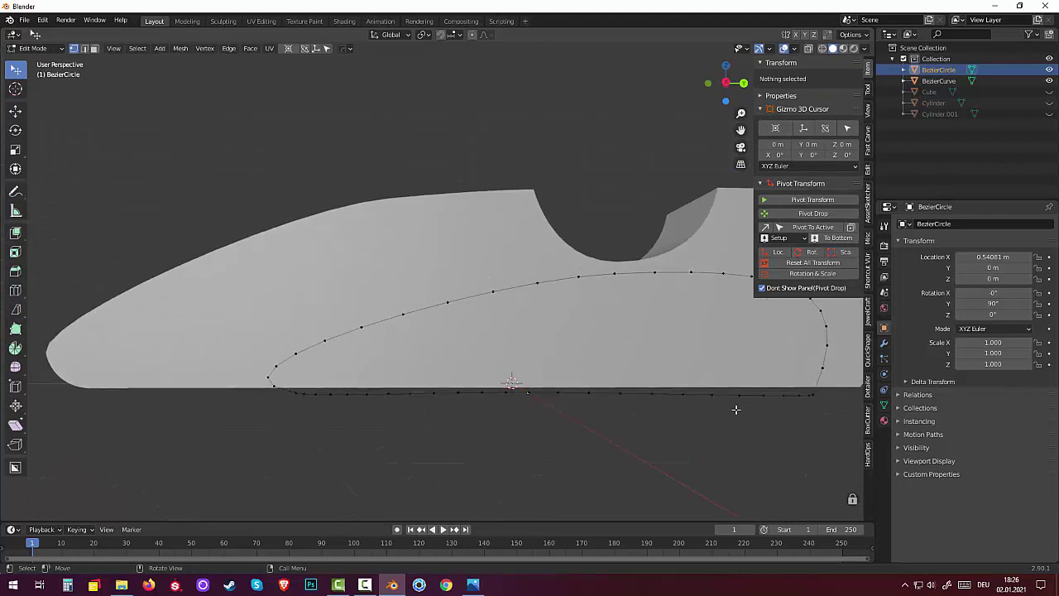
Dissolve the stray end vertex, move the lower-left vertex to the corner, and dissolve its redundant neighbour
click(808, 397)
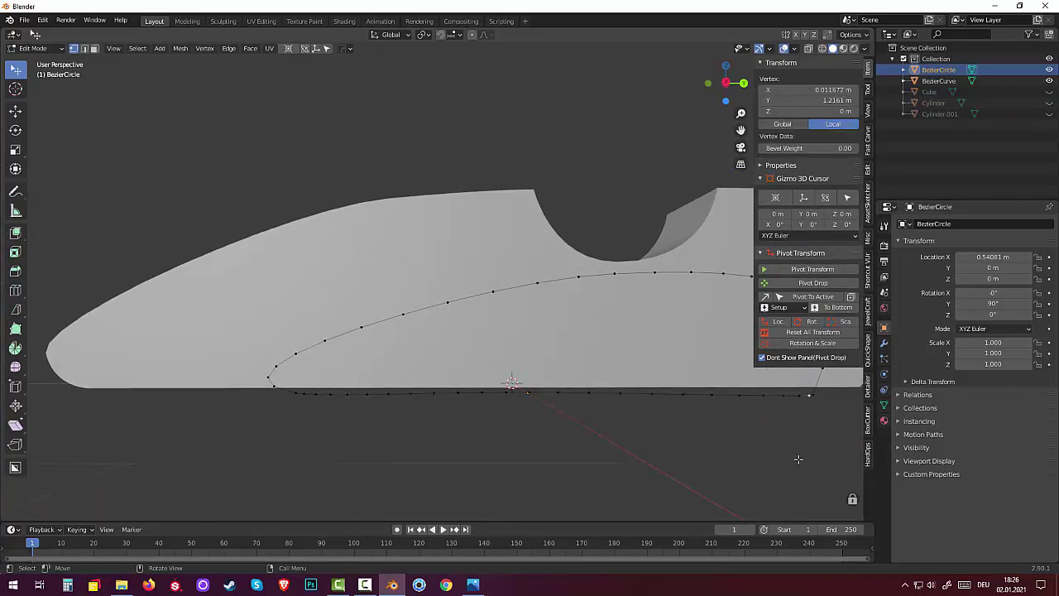
key(x)
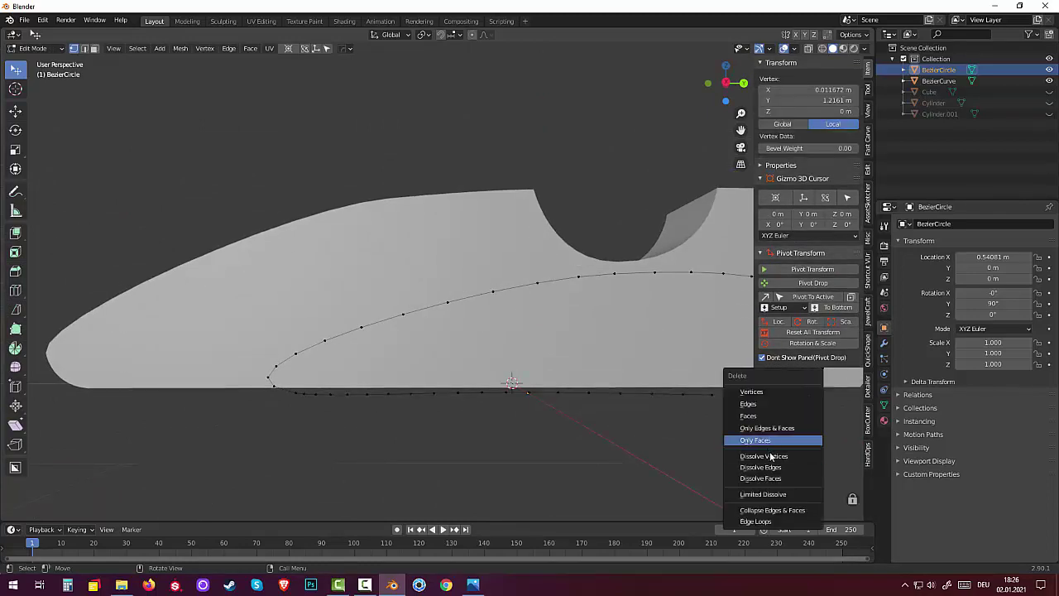
click(769, 457)
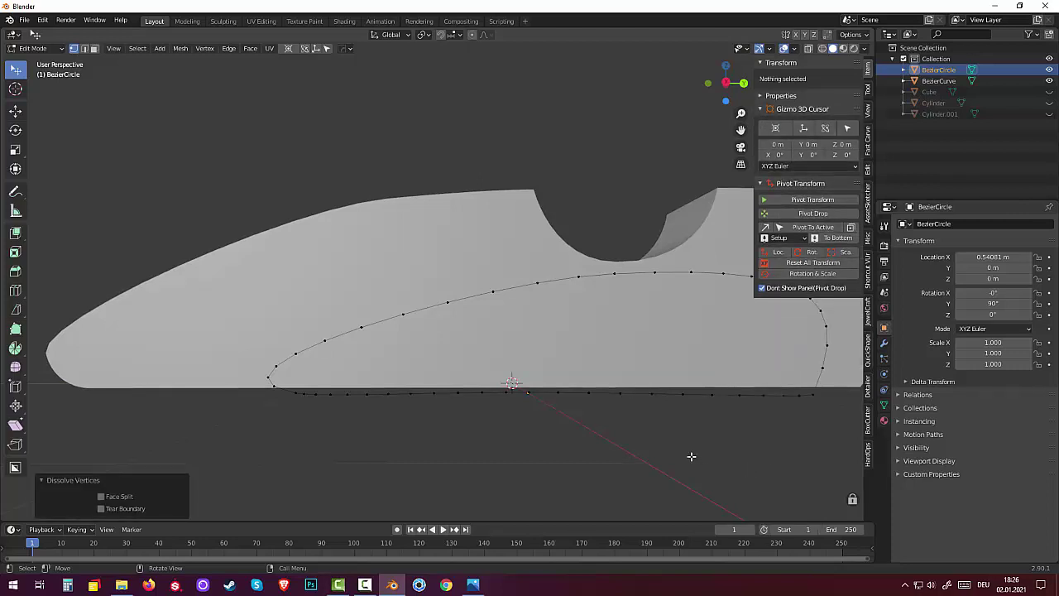
click(296, 395)
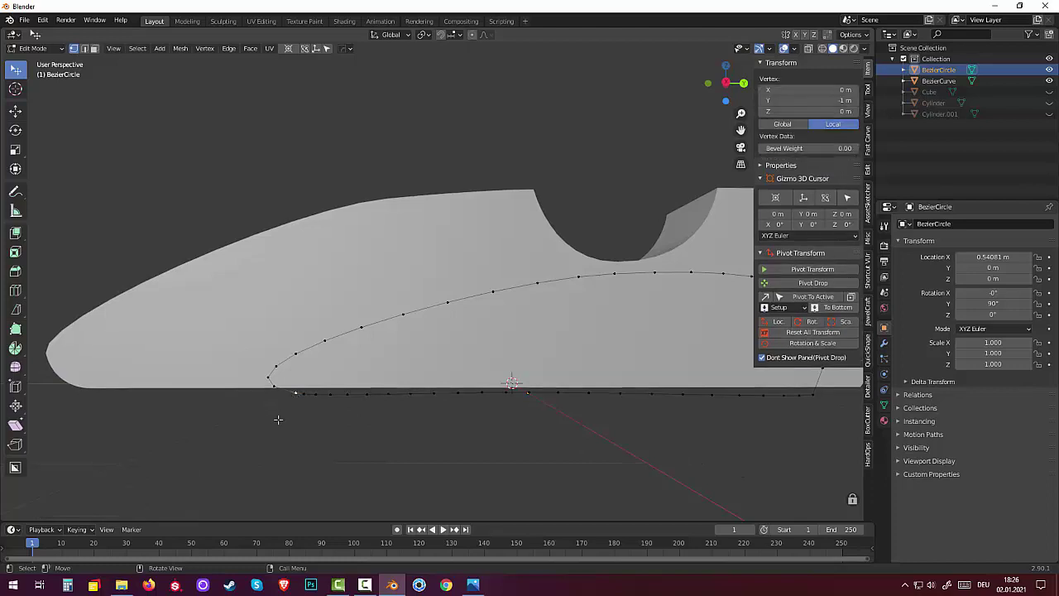
key(KP_3)
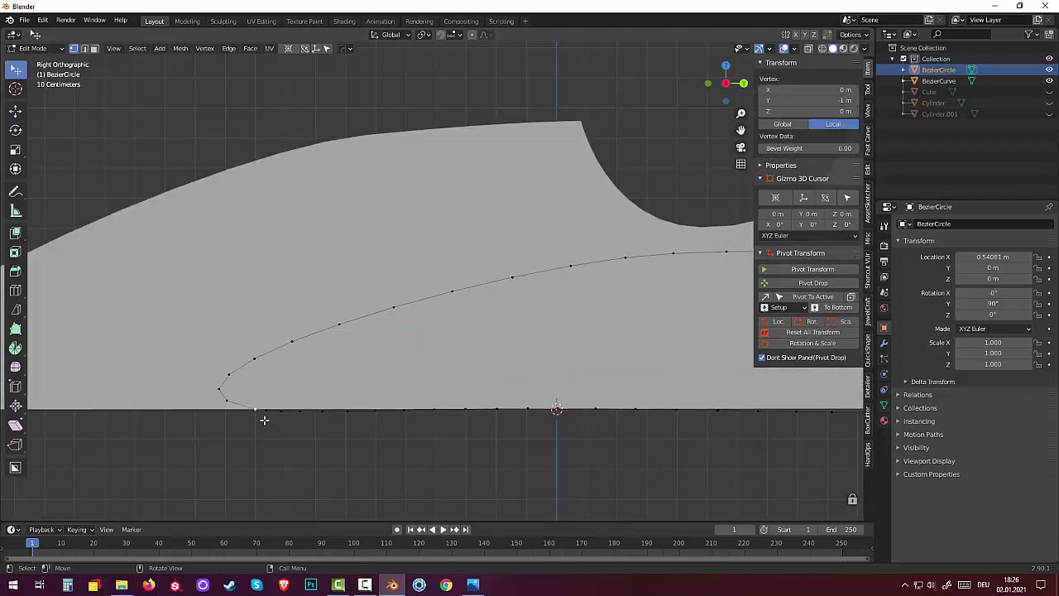
key(g)
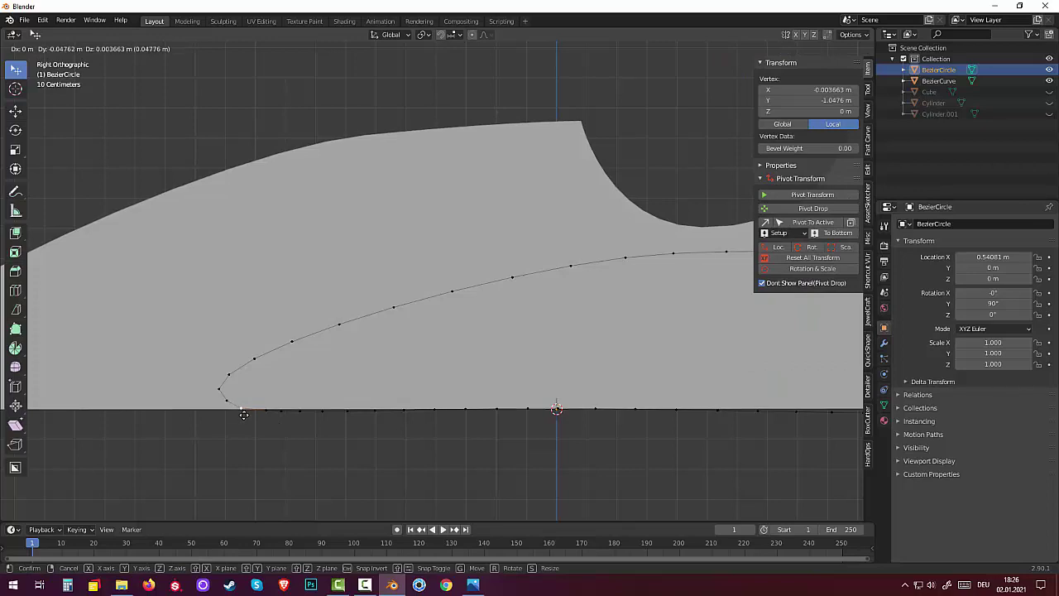
click(243, 414)
click(298, 408)
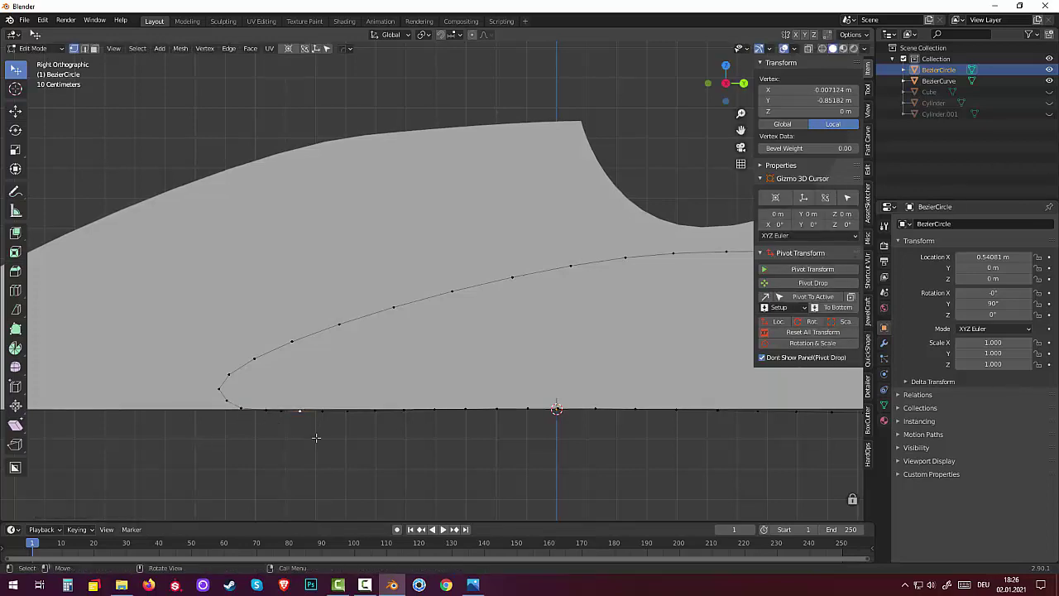
key(x)
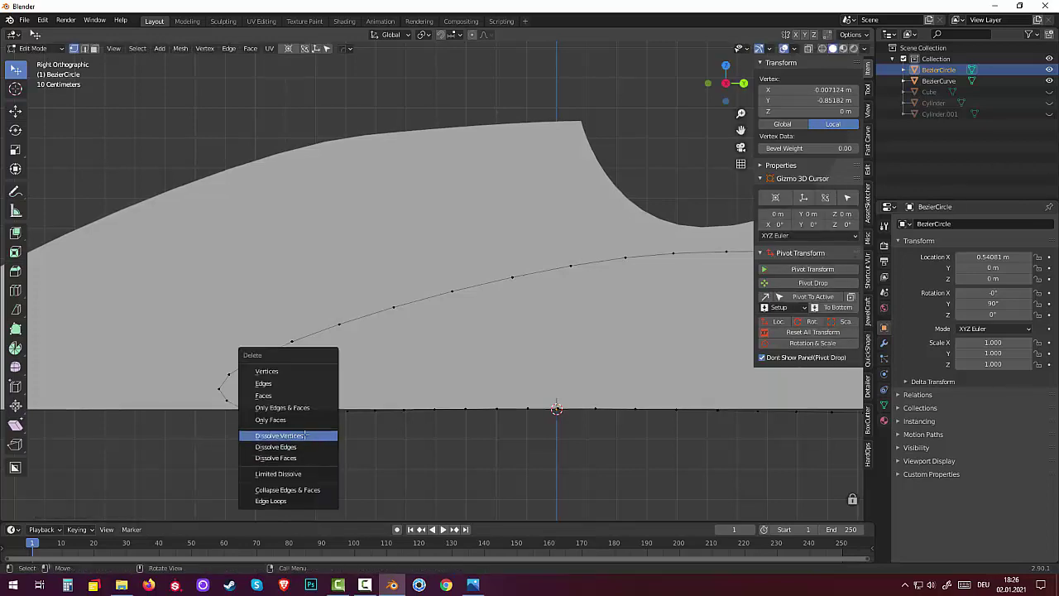
click(305, 436)
Check the full outline vertex loop and orbit to an angled perspective
scroll(364, 447, down, 4)
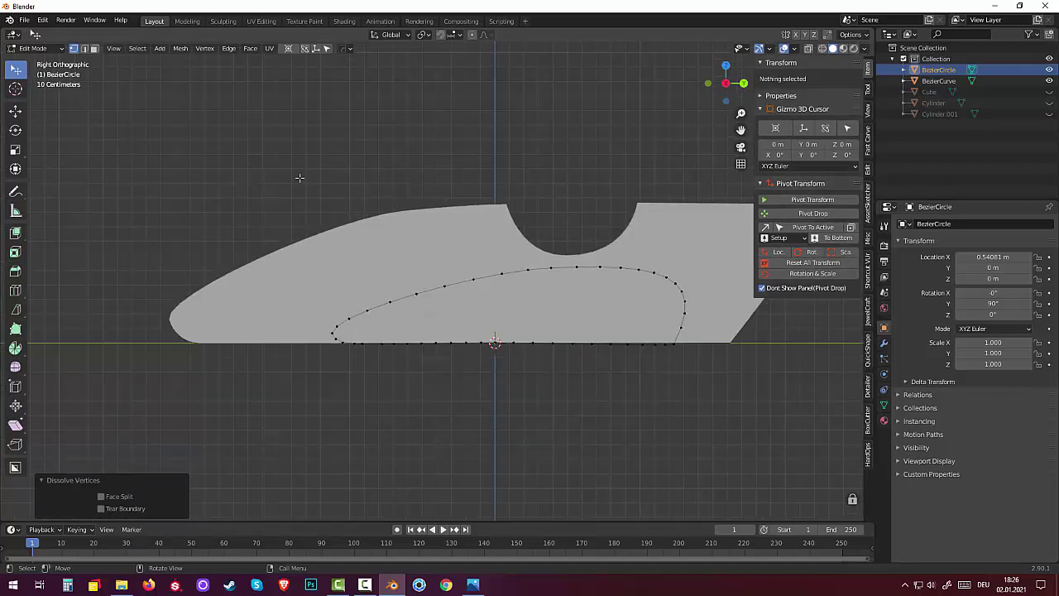
drag(300, 176, 703, 486)
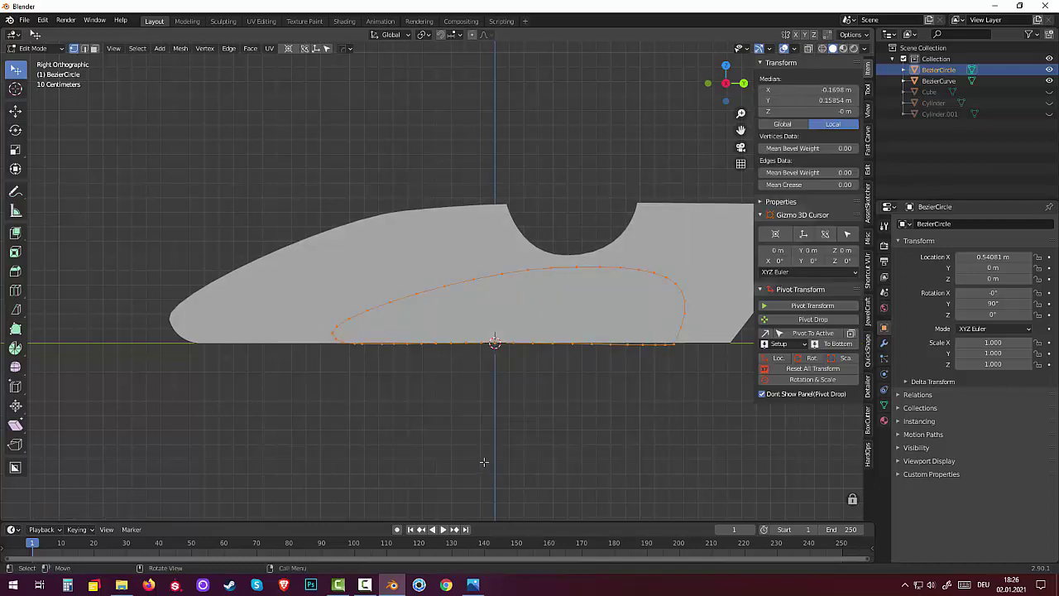
click(529, 436)
mouse_move(532, 425)
middle_down()
mouse_move(626, 472)
mouse_move(637, 446)
middle_up()
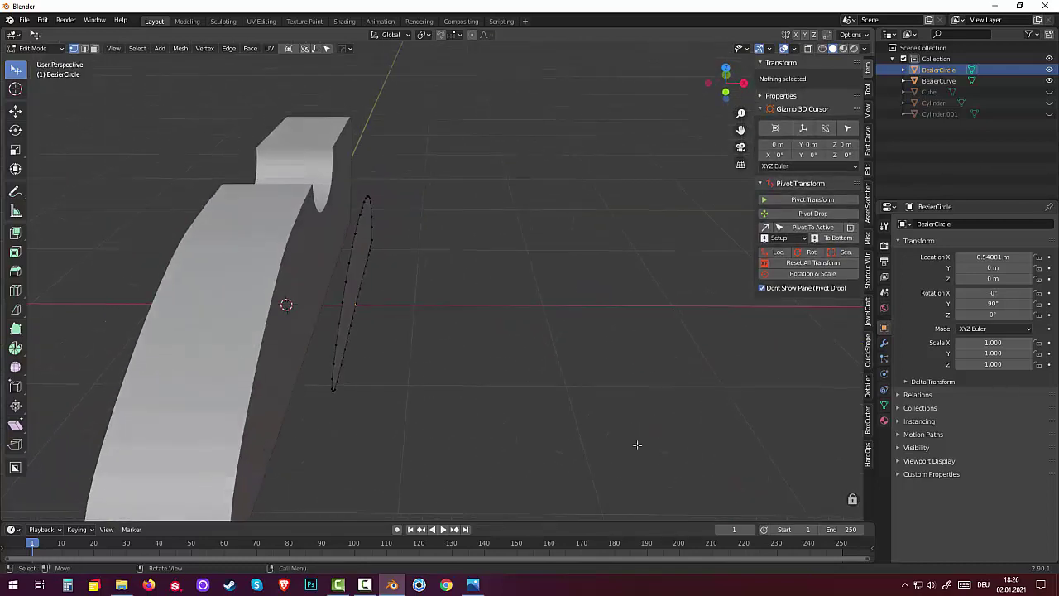
Select the whole outline loop and extrude it 0.20924 m into a solid panel
click(351, 263)
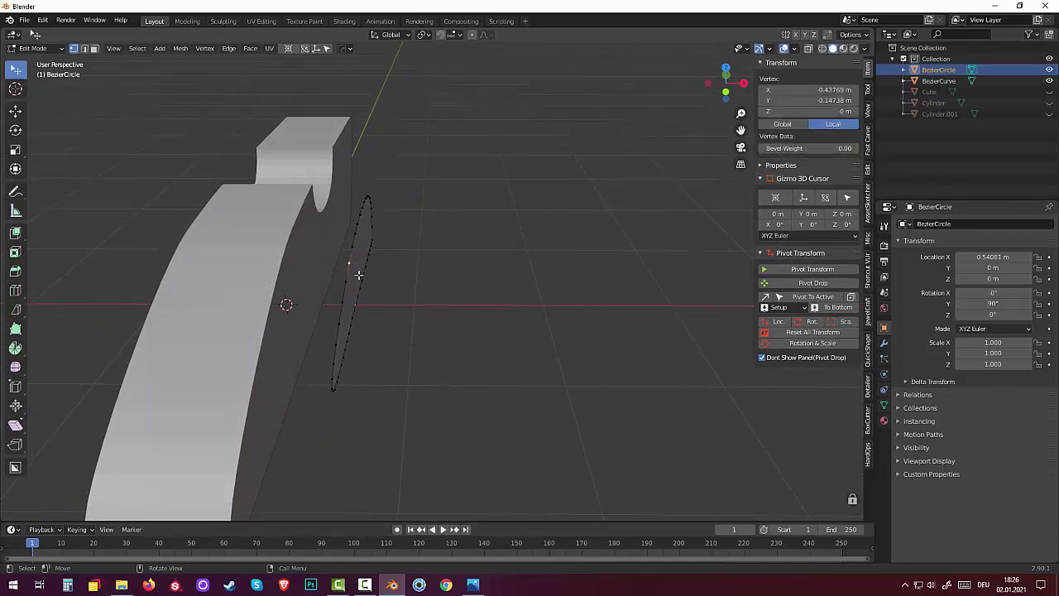
key(a)
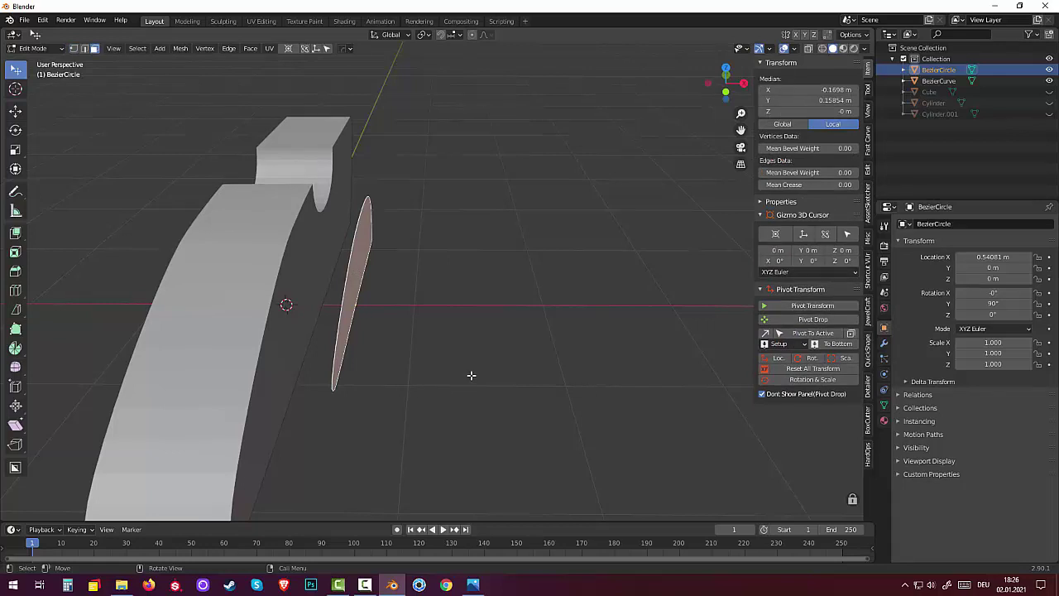
key(e)
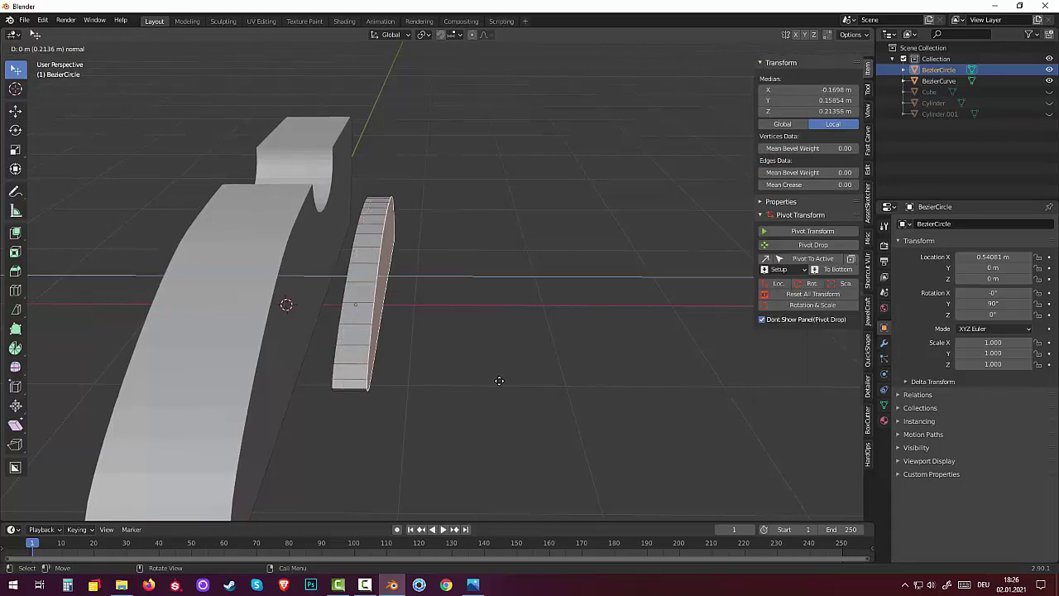
click(498, 382)
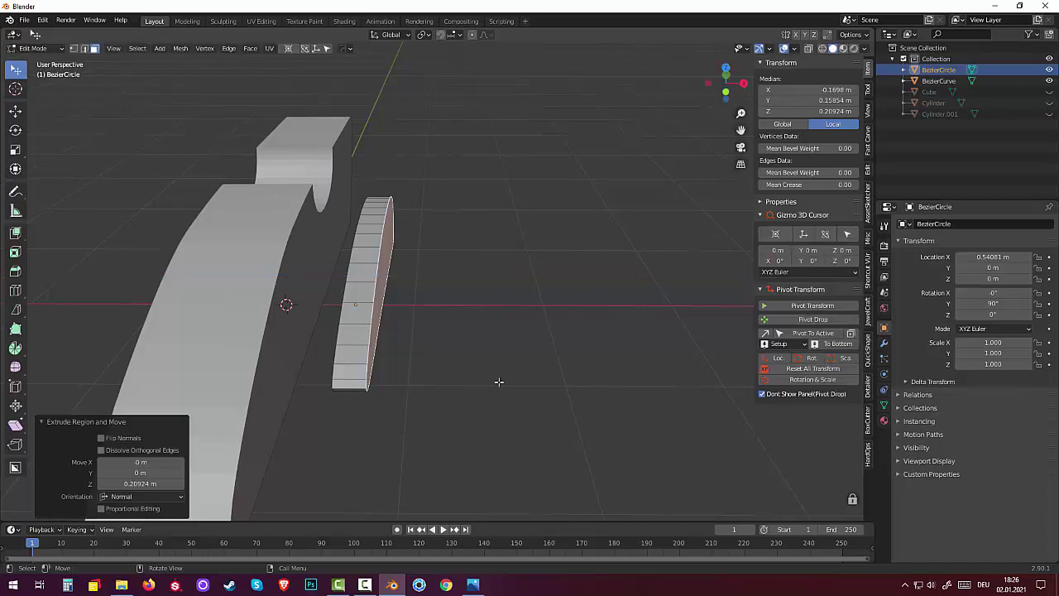
Unhide the Cube base and return the panel to Object Mode
click(1049, 92)
middle_drag(650, 320, 489, 313)
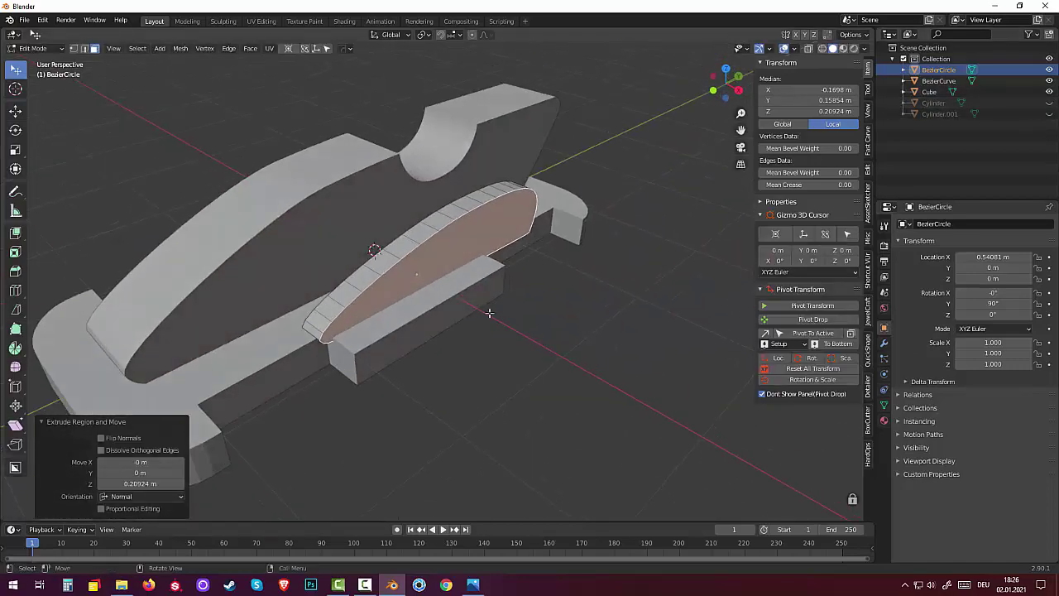
mouse_move(501, 350)
middle_down()
mouse_move(575, 394)
mouse_move(534, 388)
middle_up()
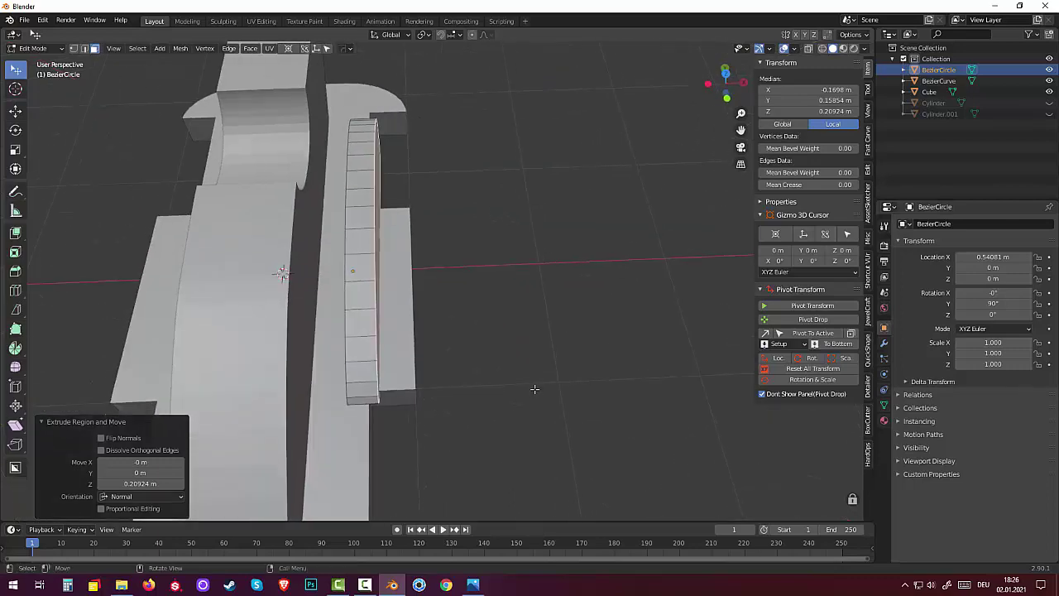
key(Tab)
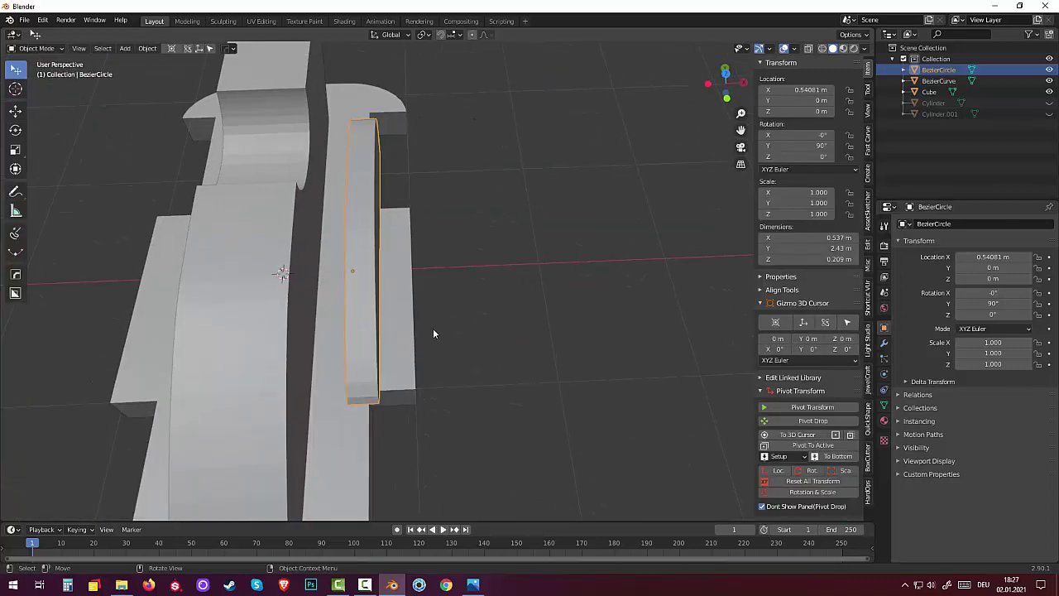
From top view, move the side panel inward against the car body
key(KP_7)
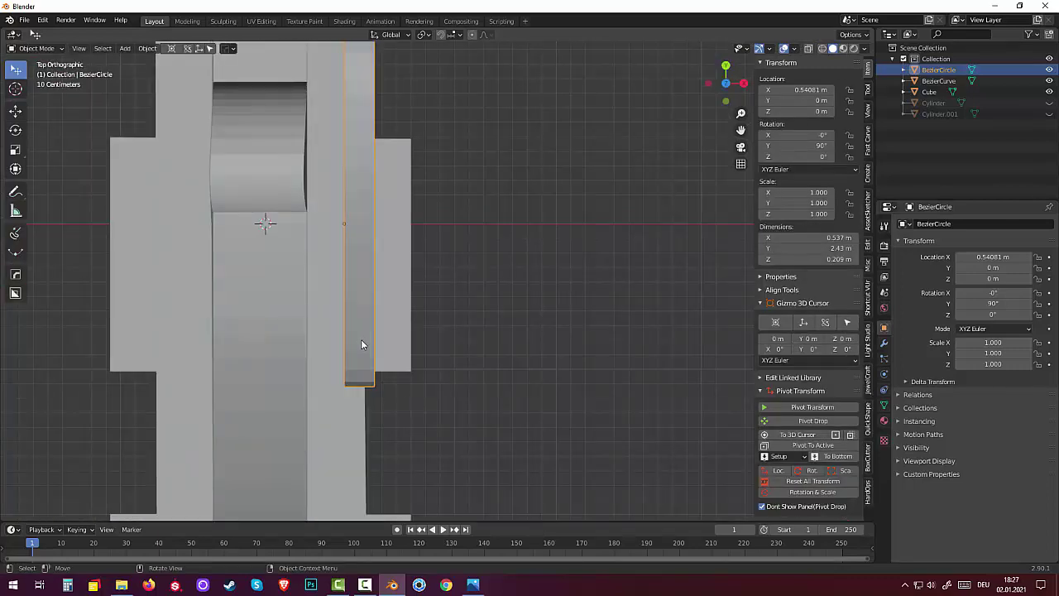
key(g)
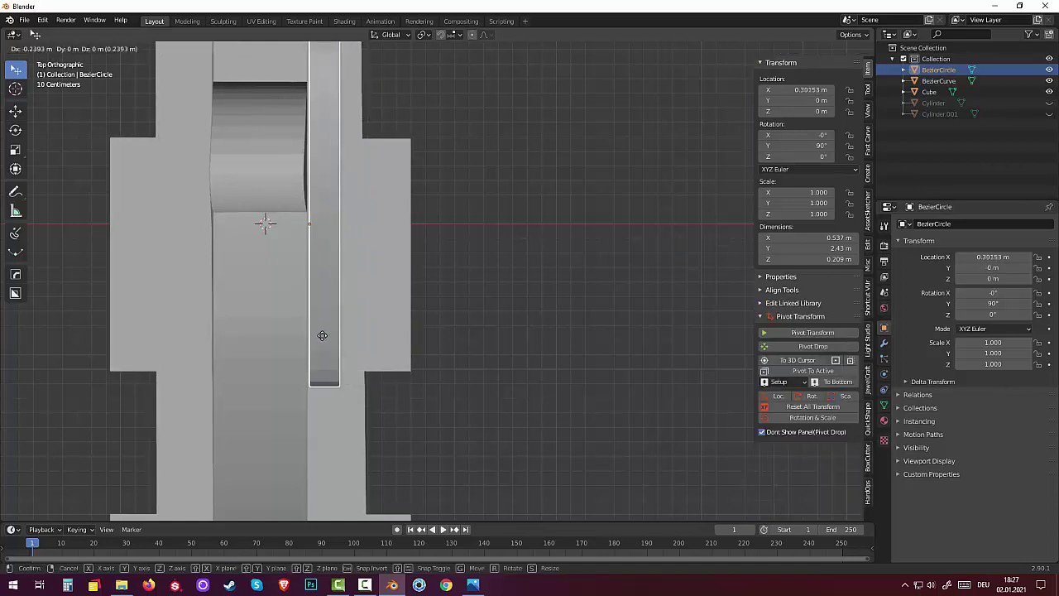
click(320, 335)
click(497, 419)
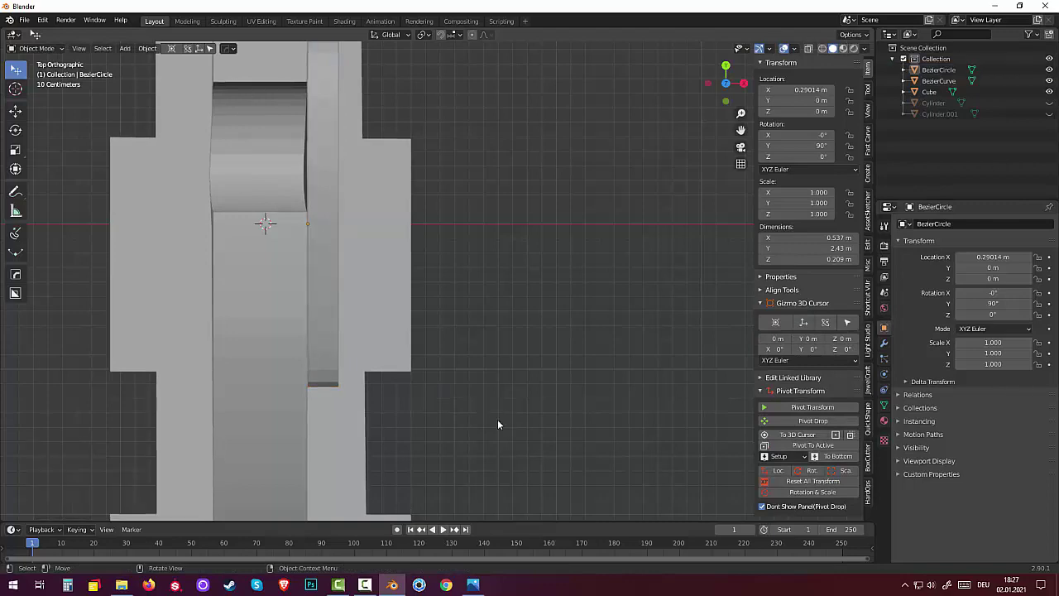
mouse_move(497, 419)
middle_down()
mouse_move(474, 376)
mouse_move(408, 318)
mouse_move(519, 323)
mouse_move(354, 310)
middle_up()
click(340, 310)
mouse_move(406, 333)
middle_down()
mouse_move(437, 366)
mouse_move(442, 396)
middle_up()
Scale the panel 1.093 along X to 0.229 m thick and nudge it to X 0.27695 m
key(s)
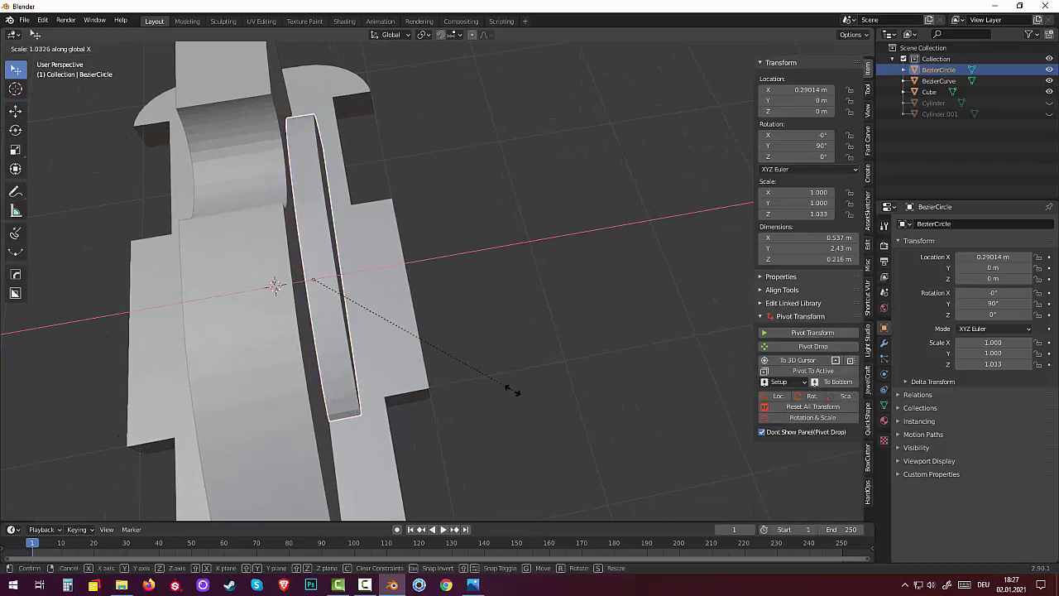
key(x)
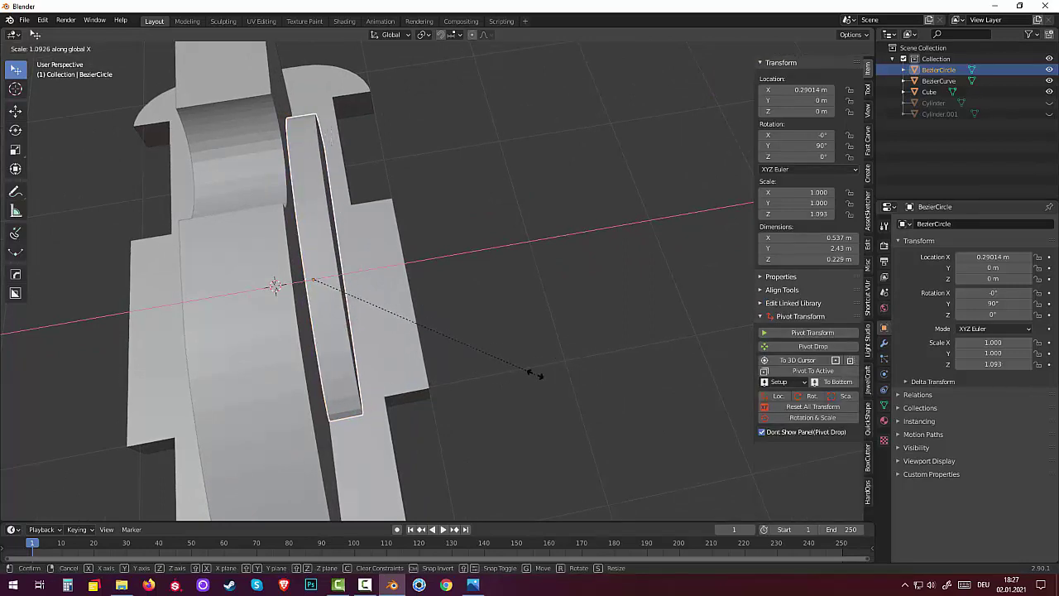
click(533, 374)
key(g)
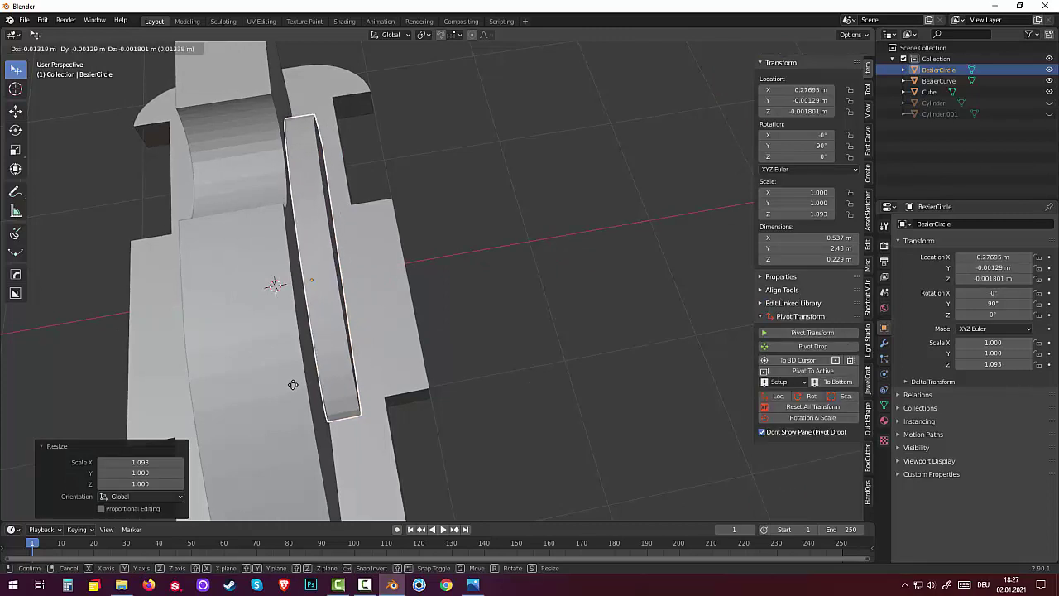
click(293, 384)
click(470, 452)
mouse_move(473, 446)
middle_down()
mouse_move(382, 425)
mouse_move(388, 372)
middle_up()
click(390, 239)
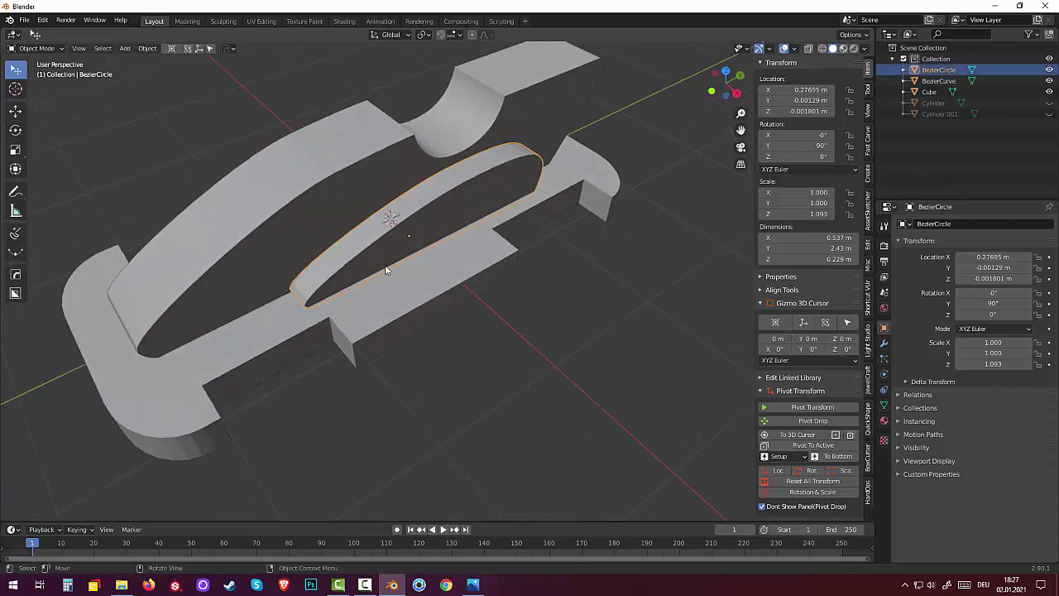
Apply a HardOps 3-segment bevel of about 0.052 width to round the side panel's edges
key(q)
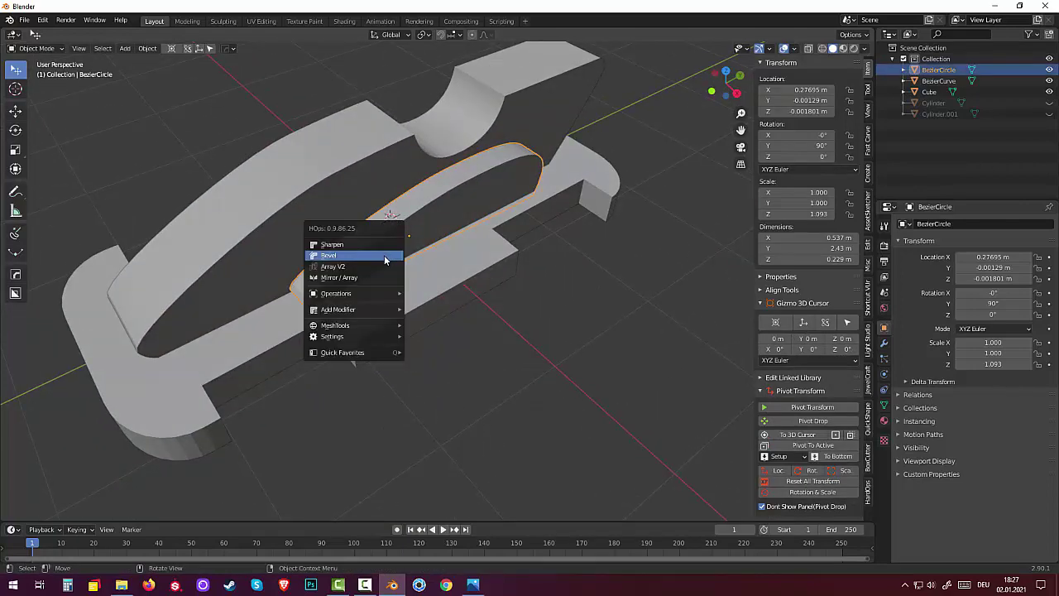
click(383, 255)
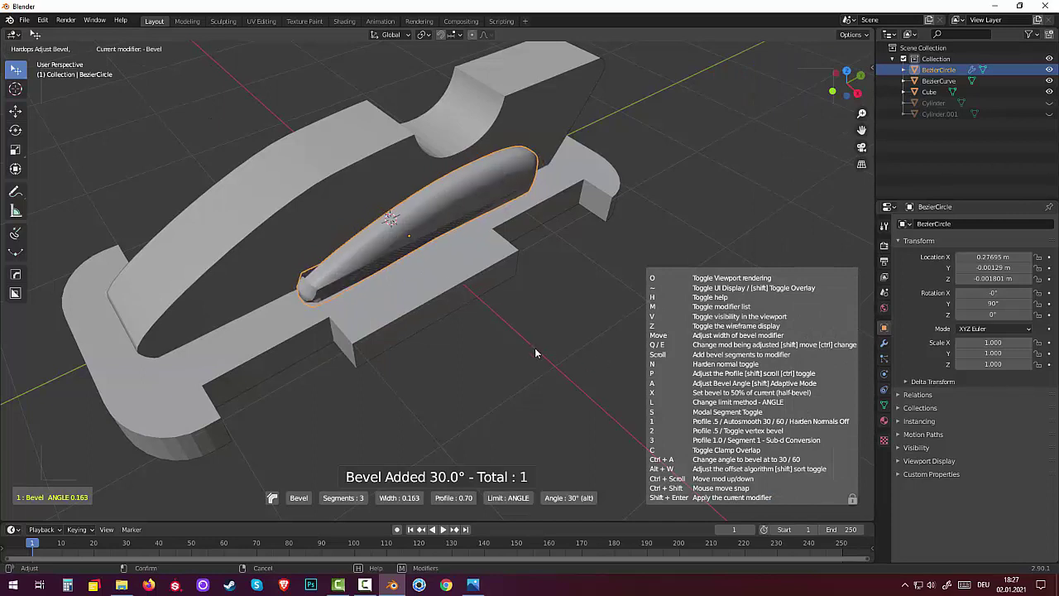
click(594, 361)
mouse_move(495, 377)
middle_down()
mouse_move(483, 390)
mouse_move(582, 401)
mouse_move(529, 369)
mouse_move(513, 385)
middle_up()
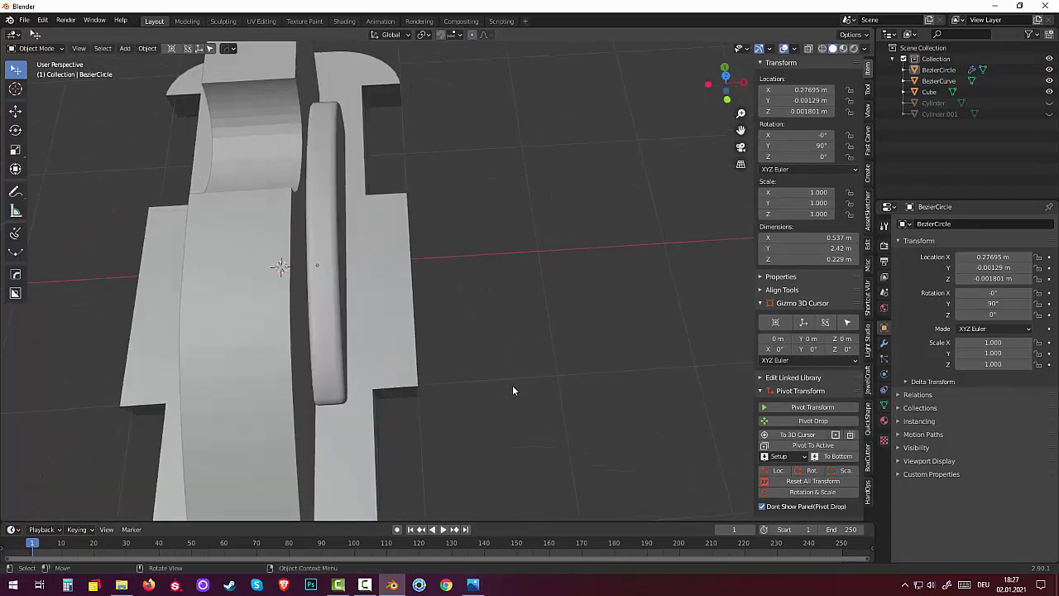
Duplicate the capsule rail and move the copy along X to the opposite side at -0.61179 m
click(325, 281)
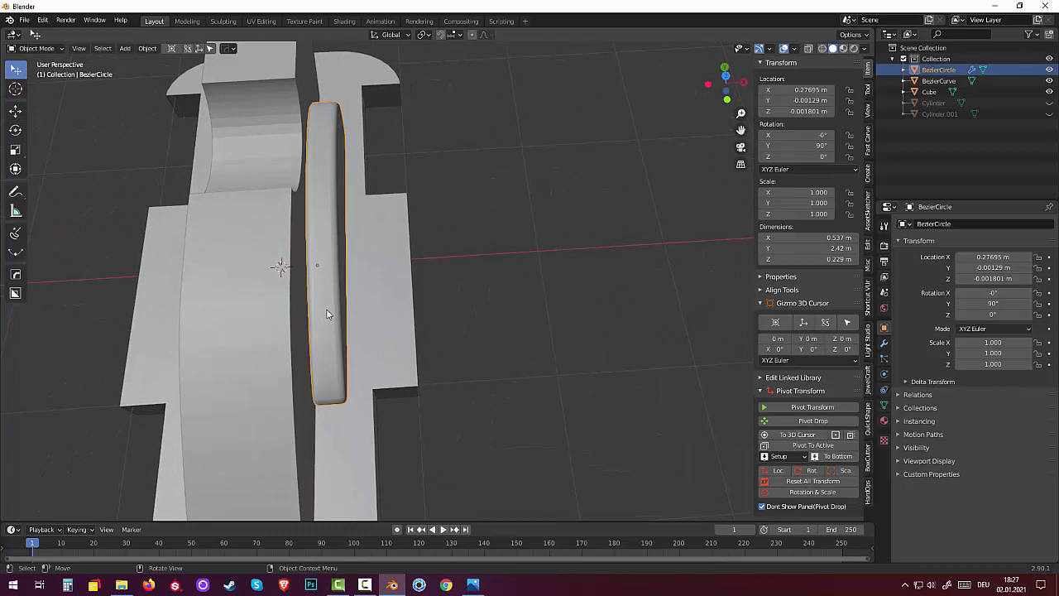
key(KP_7)
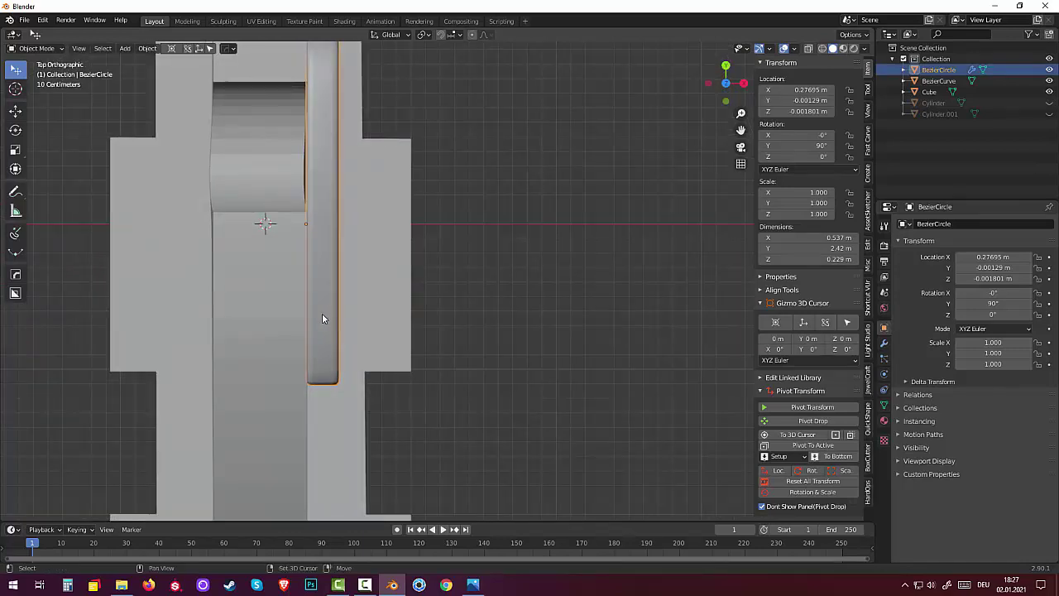
key(shift+d)
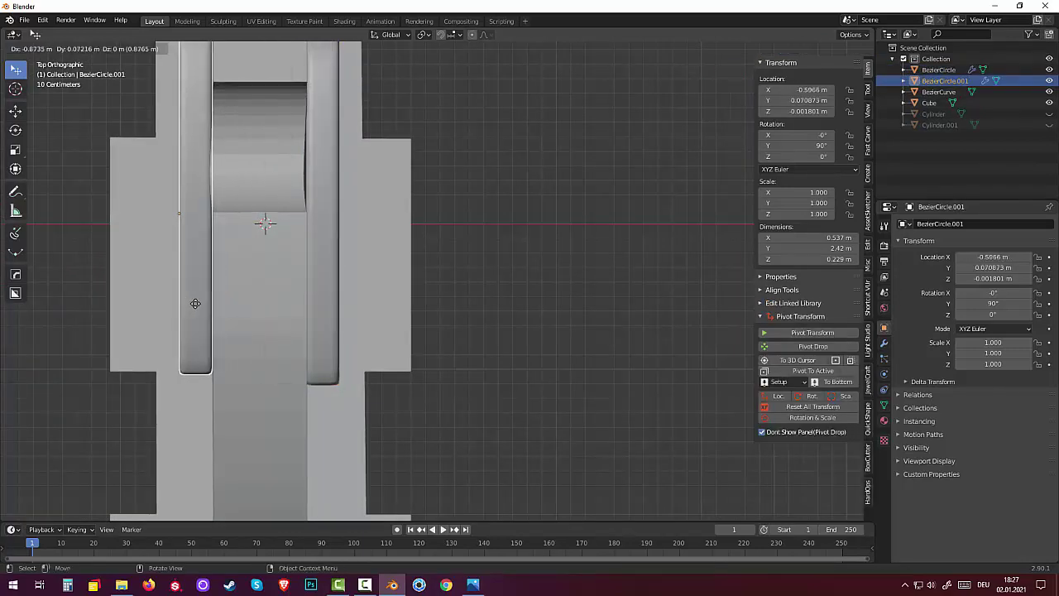
key(x)
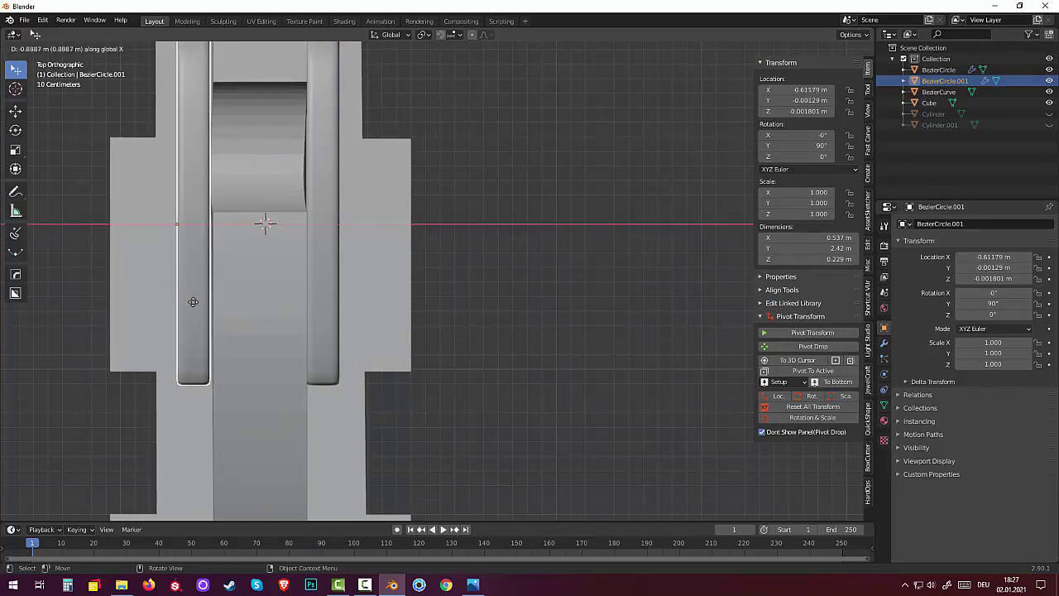
click(193, 301)
Frame the whole model, orbit to a side view, and select the inner rail
click(500, 426)
key(Home)
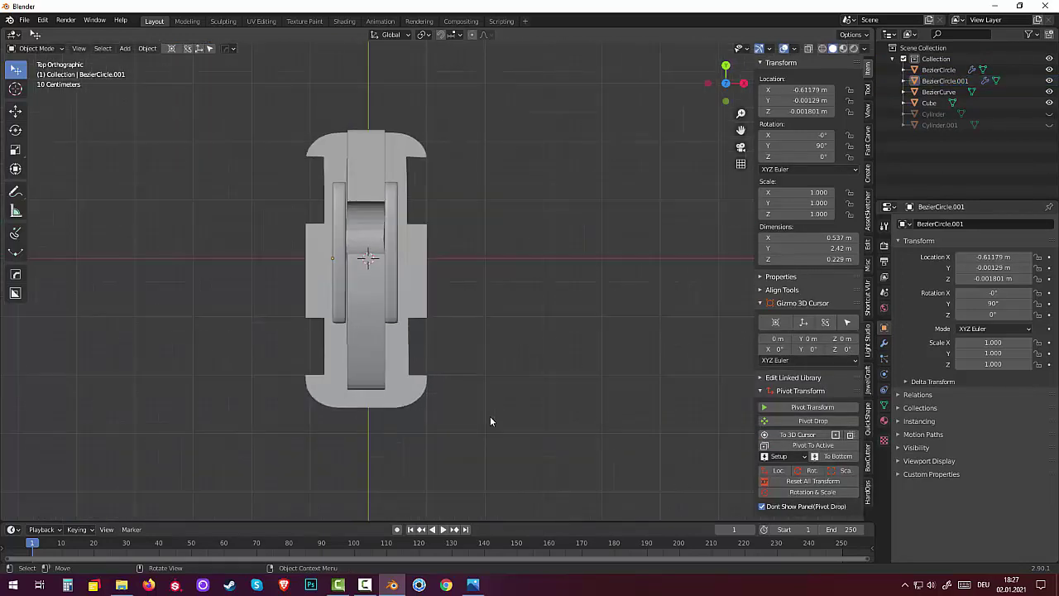
mouse_move(487, 420)
middle_down()
mouse_move(365, 316)
mouse_move(421, 338)
mouse_move(424, 375)
mouse_move(438, 343)
mouse_move(487, 366)
mouse_move(425, 383)
mouse_move(432, 250)
middle_up()
click(430, 248)
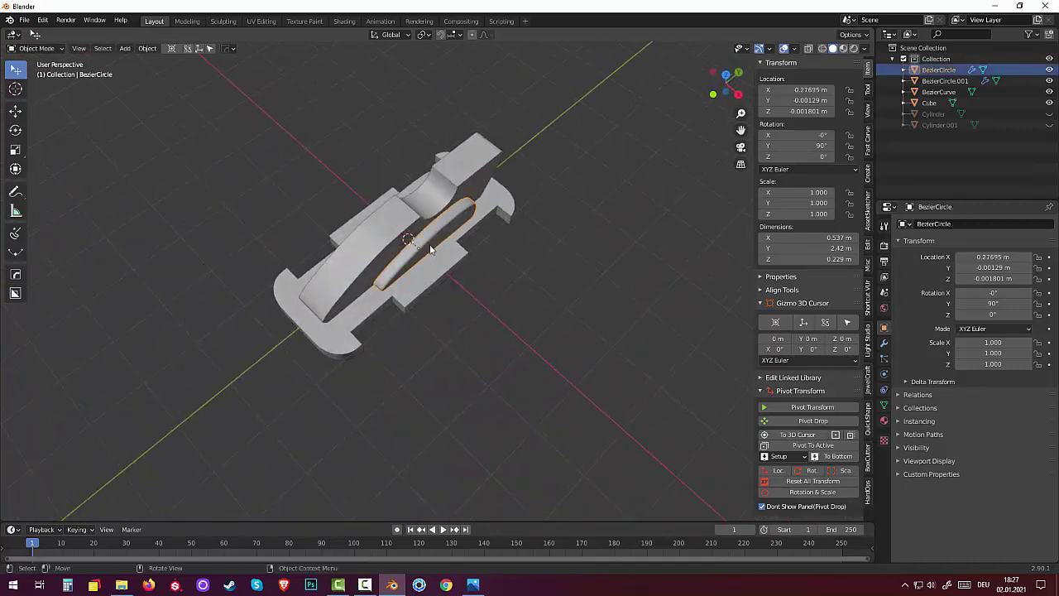
Remove the rail copy and scale the side rail along X by 1.468 to 0.336 m thick
key(ctrl+j)
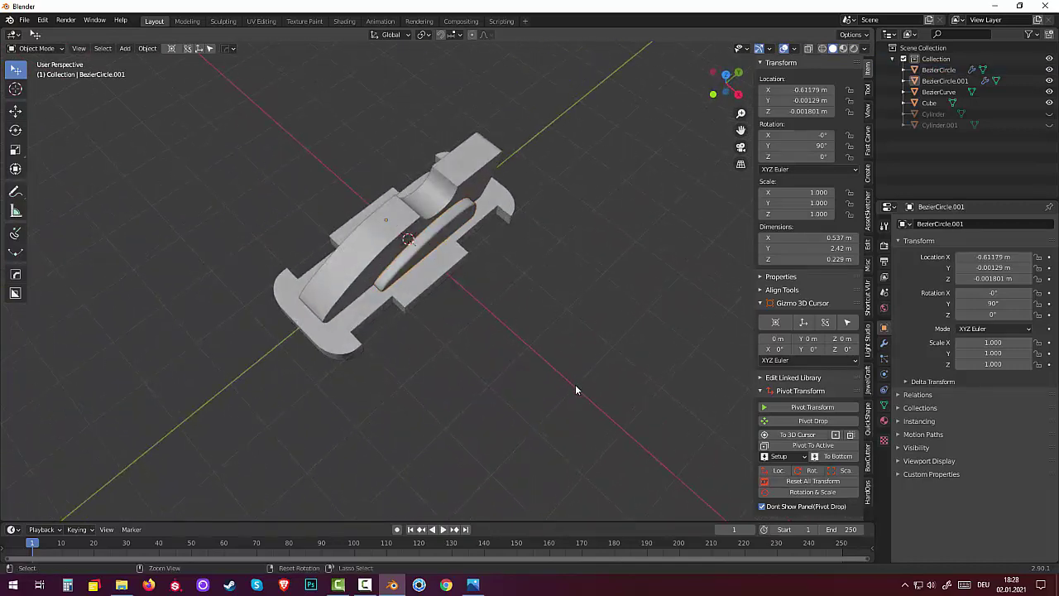
click(575, 384)
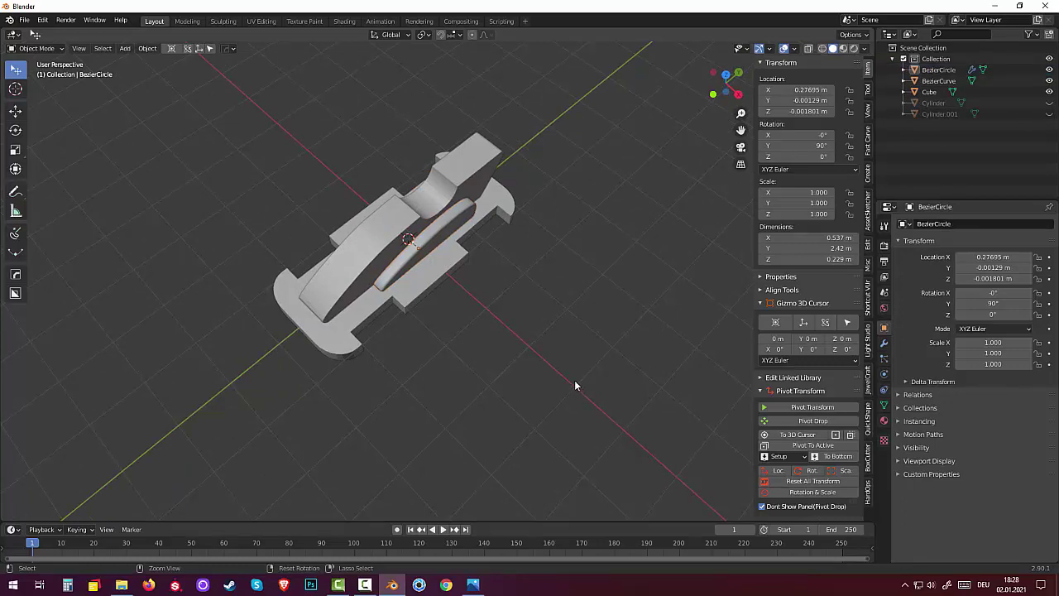
mouse_move(577, 383)
middle_down()
mouse_move(596, 374)
mouse_move(517, 371)
mouse_move(650, 412)
mouse_move(532, 360)
mouse_move(424, 266)
middle_up()
click(418, 263)
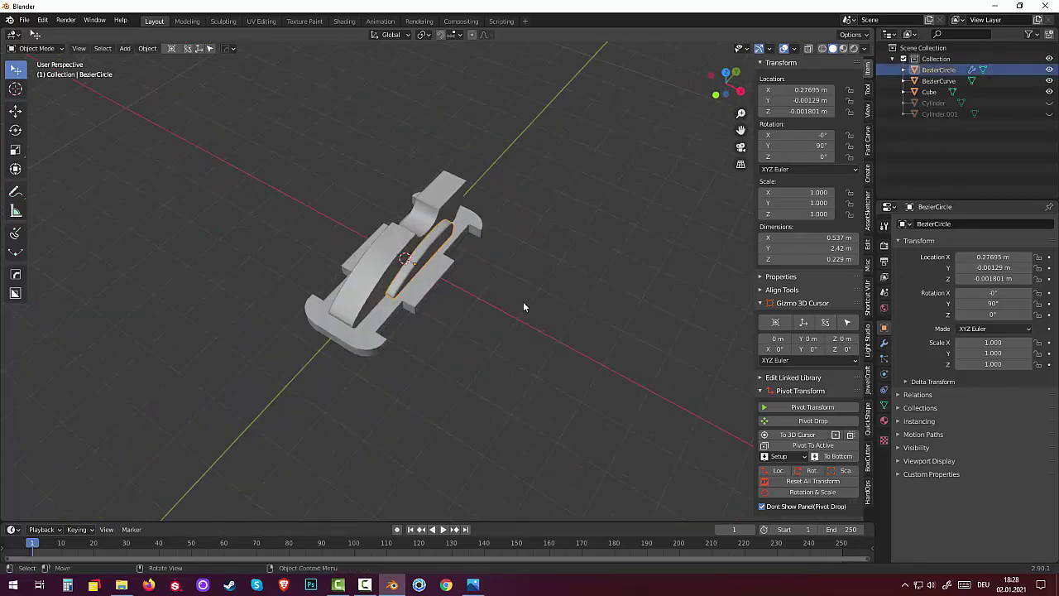
key(s)
key(x)
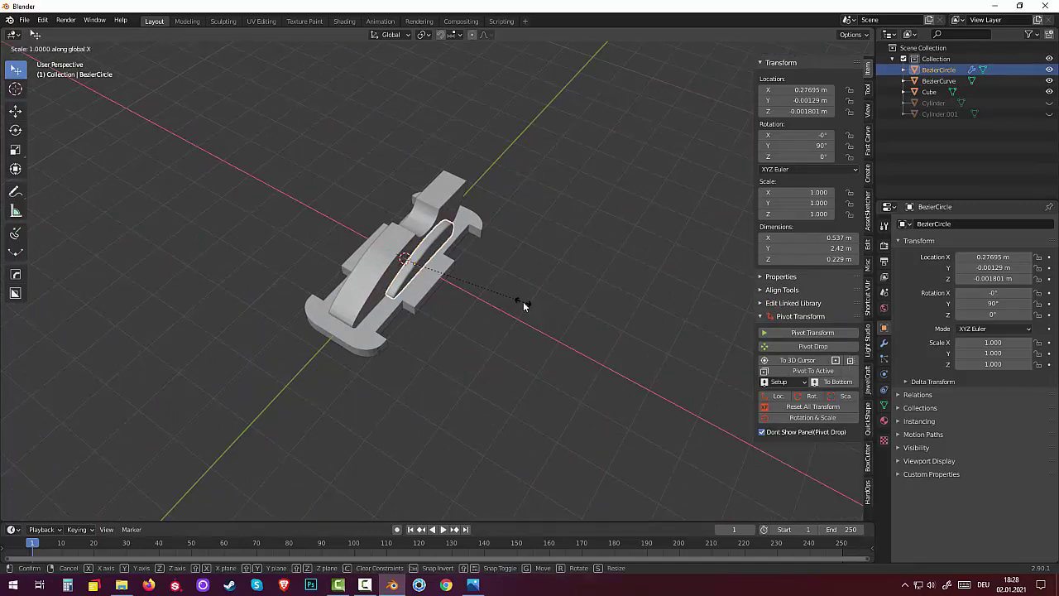
click(571, 328)
From a top-down view, select the widened rail and duplicate it
mouse_move(539, 339)
middle_down()
mouse_move(591, 359)
mouse_move(414, 338)
middle_up()
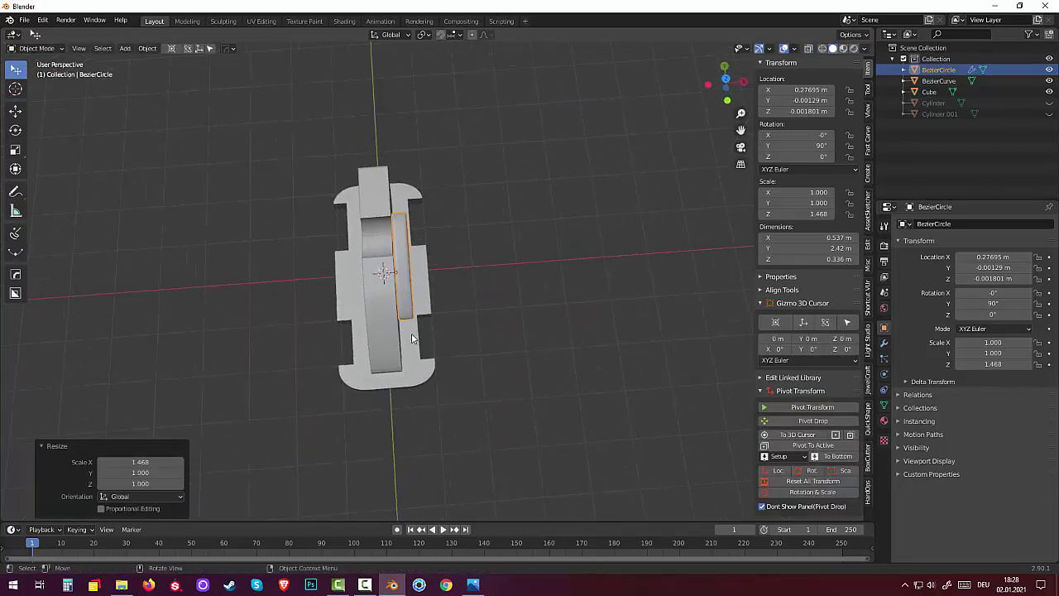
click(405, 296)
click(405, 296)
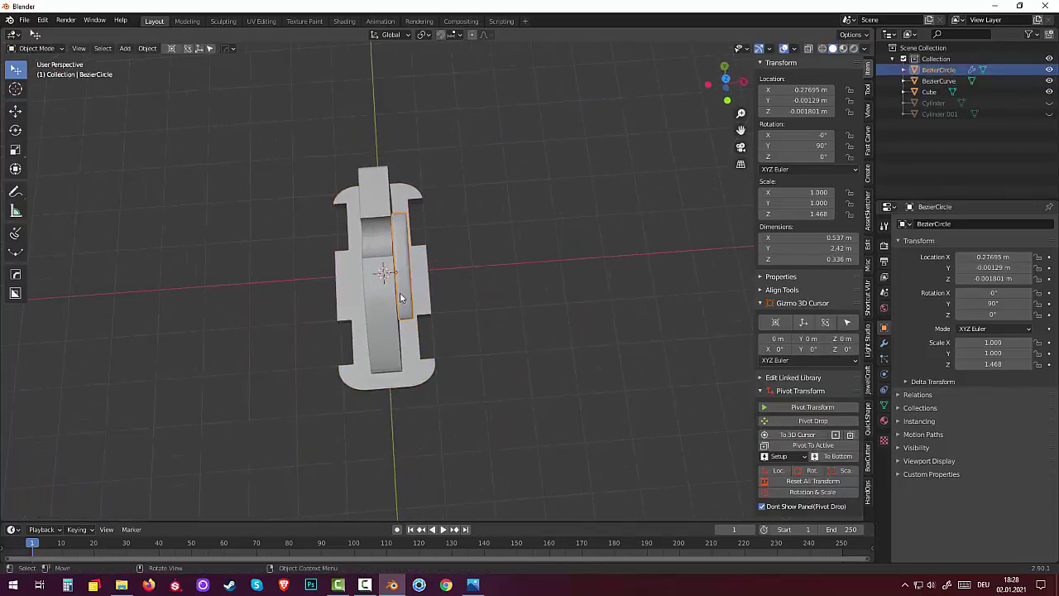
key(shift+d)
Move the rail copy along X to -0.70318 m against the body and unhide the Cylinder wheel
key(x)
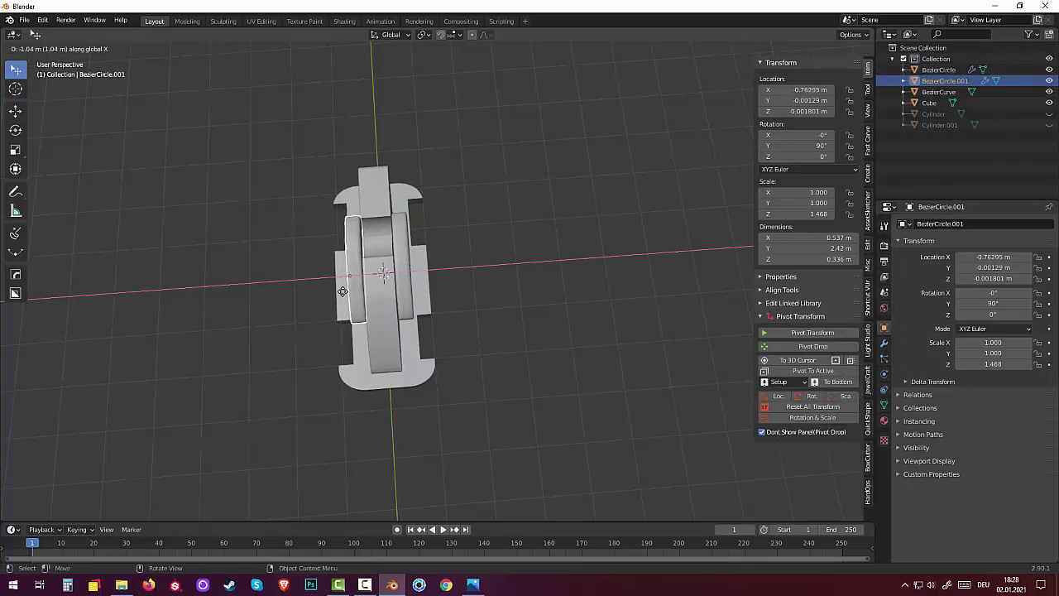
click(342, 292)
key(KP_7)
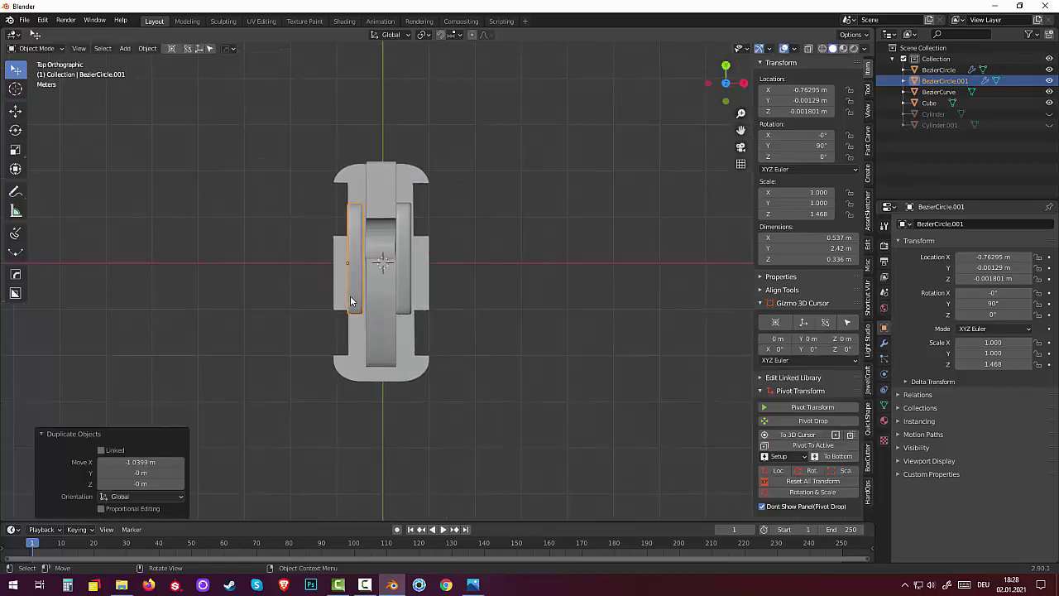
key(g)
key(x)
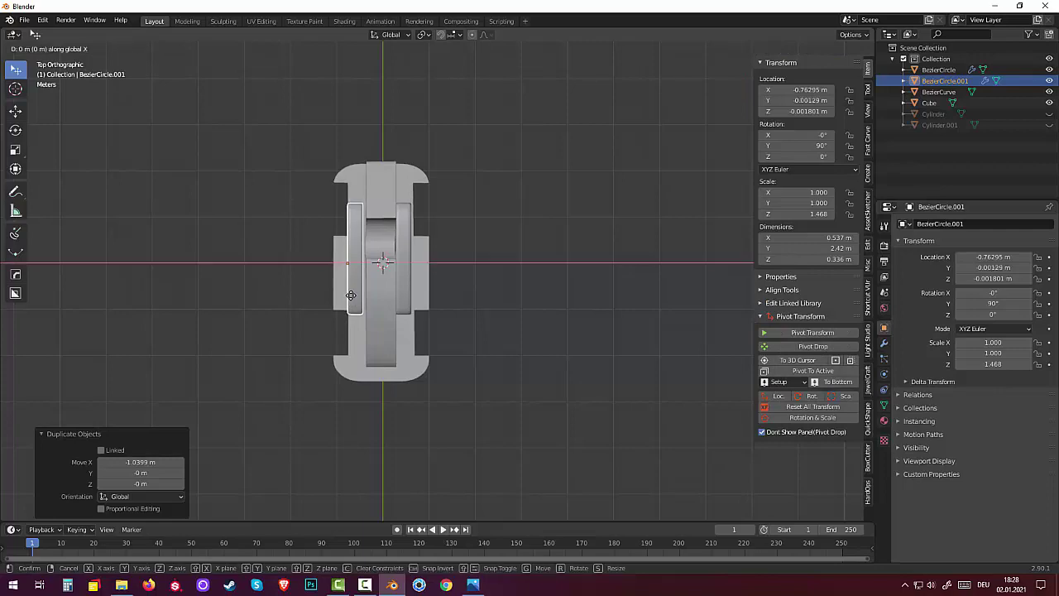
click(354, 296)
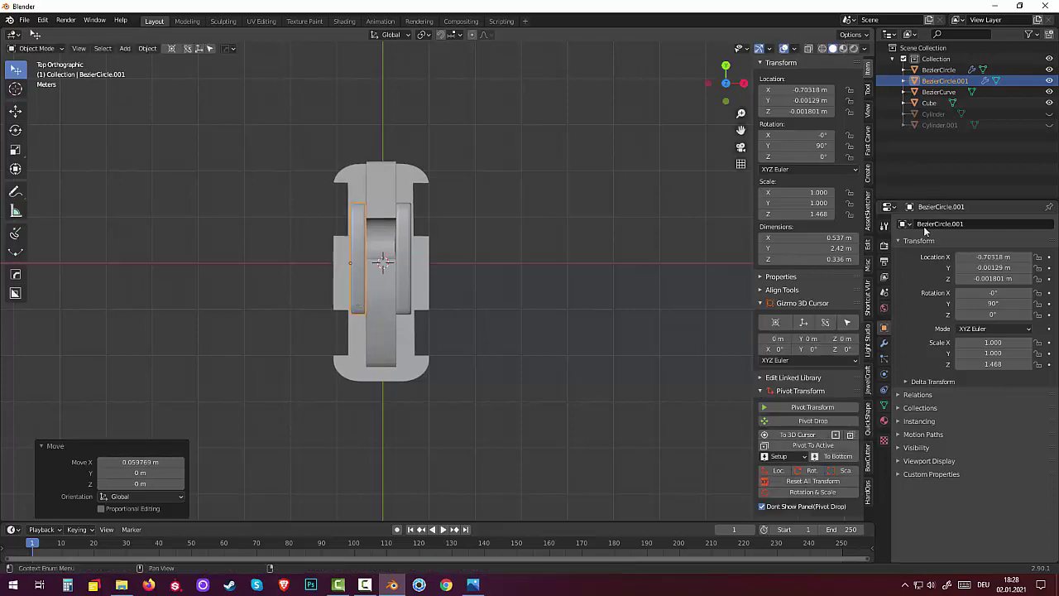
click(1049, 114)
Unhide Cylinder.001, then shade the right wheel smooth with Auto Smooth at 30°
click(1049, 124)
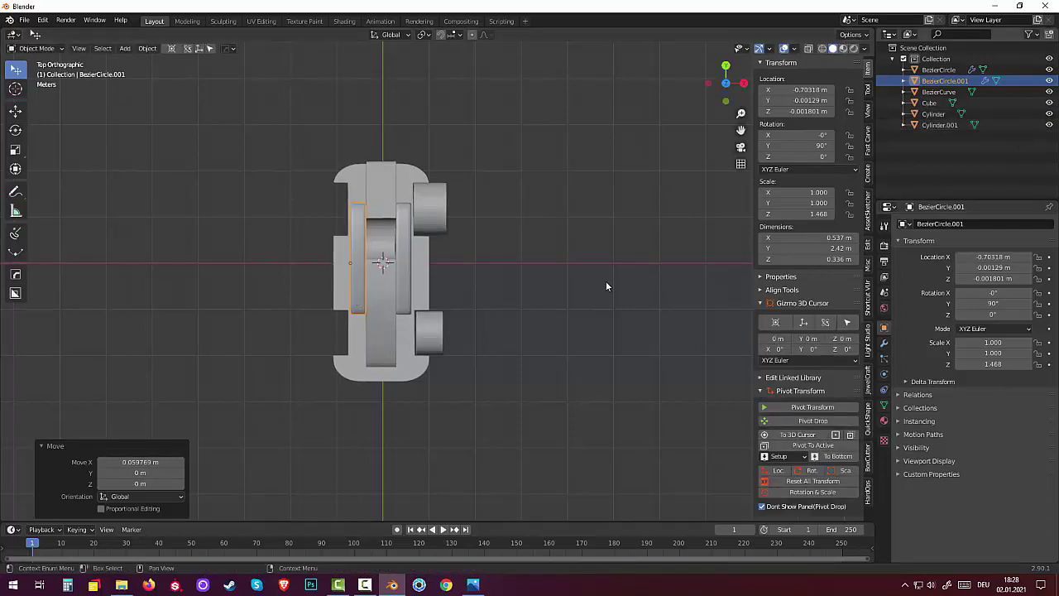
mouse_move(606, 281)
middle_down()
mouse_move(466, 242)
mouse_move(433, 186)
mouse_move(447, 259)
middle_up()
scroll(510, 313, up, 3)
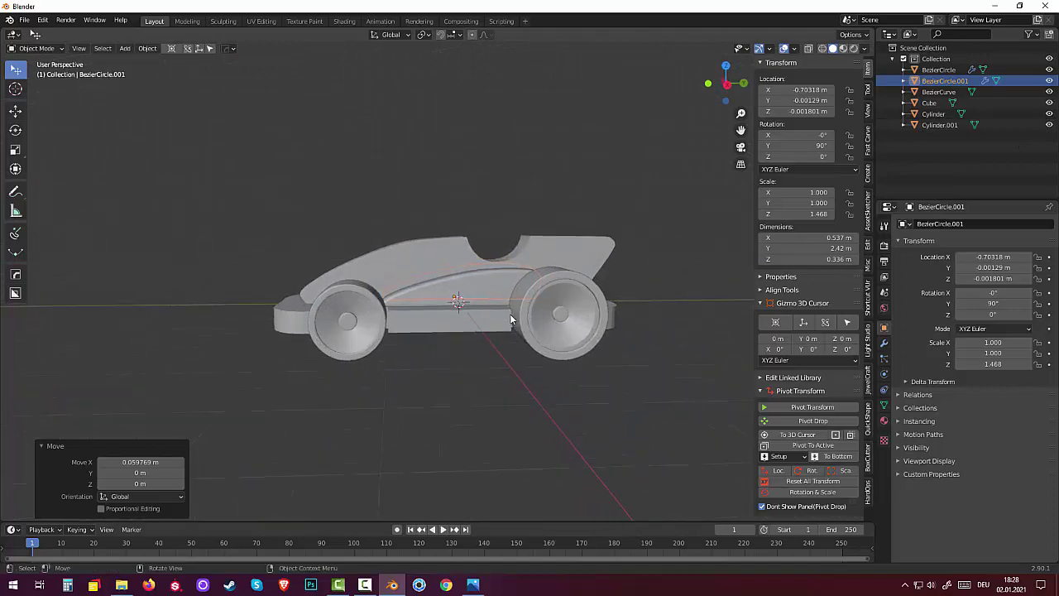
scroll(572, 385, up, 3)
mouse_move(571, 382)
middle_down()
mouse_move(586, 429)
mouse_move(597, 242)
middle_up()
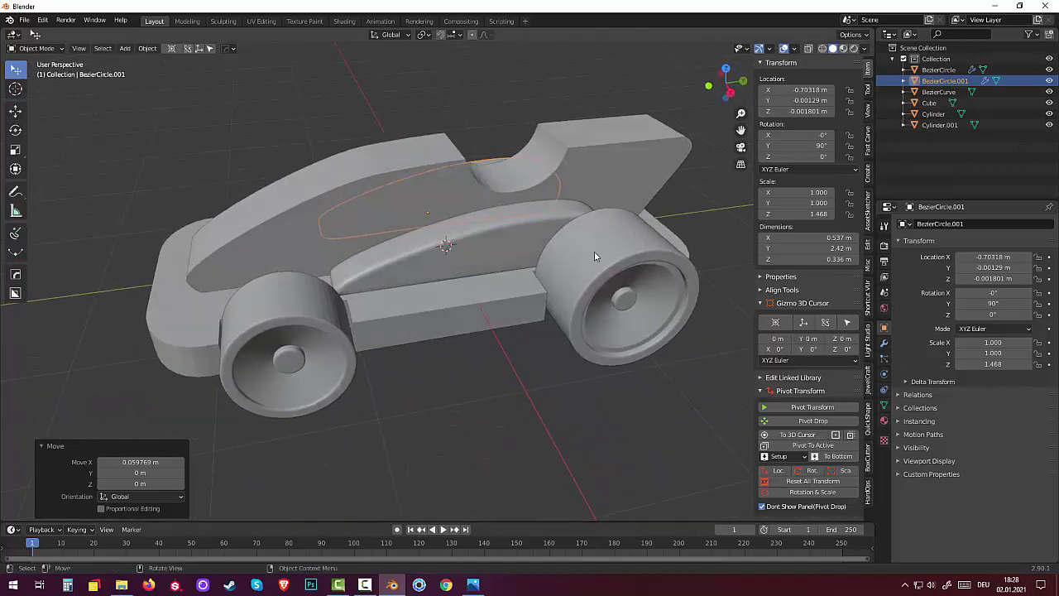
click(596, 242)
right_click(597, 243)
click(570, 246)
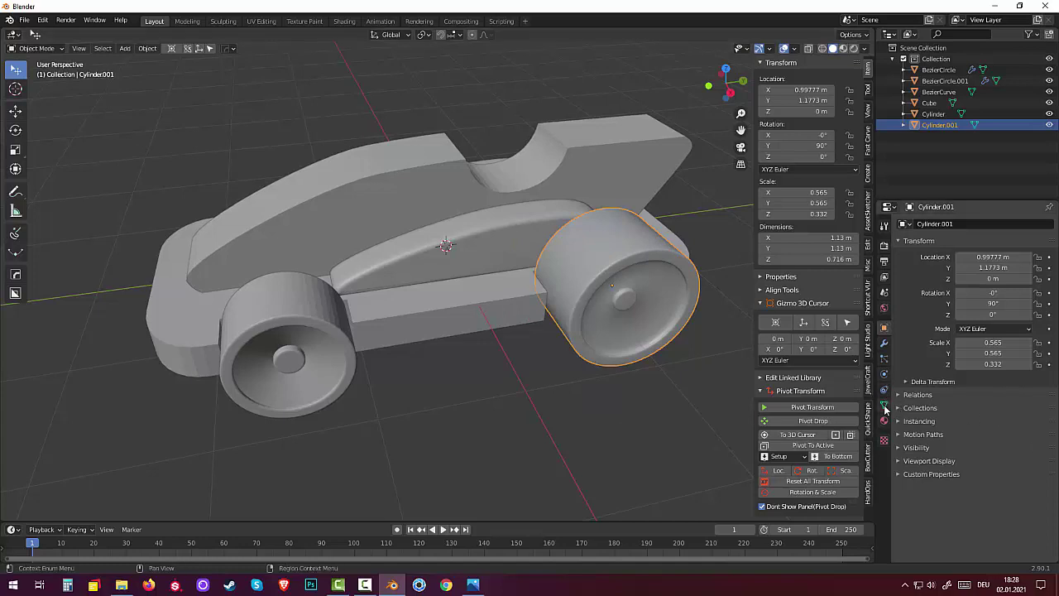
click(884, 404)
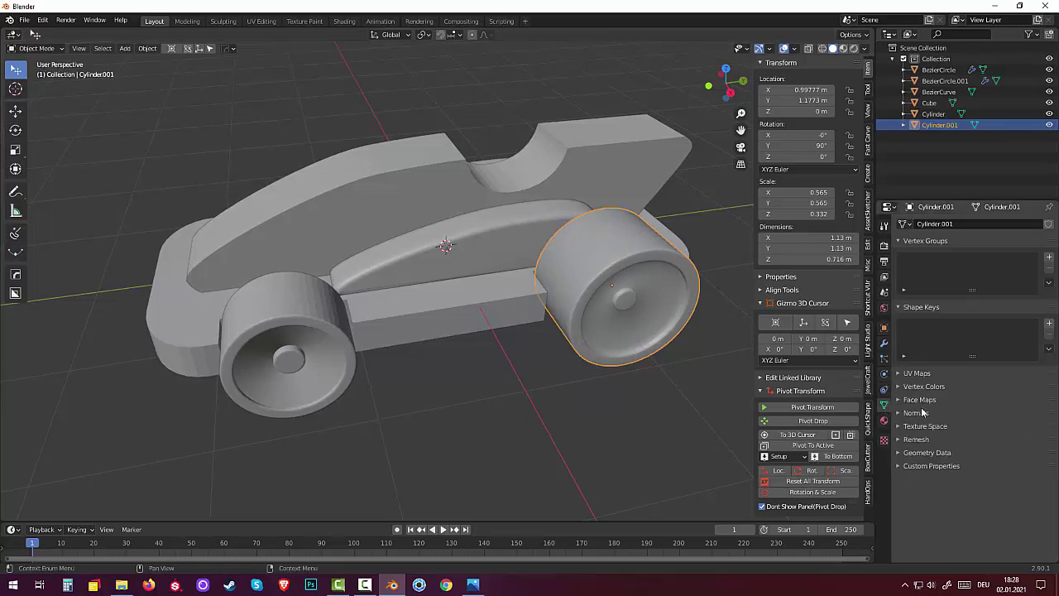
click(924, 414)
click(958, 429)
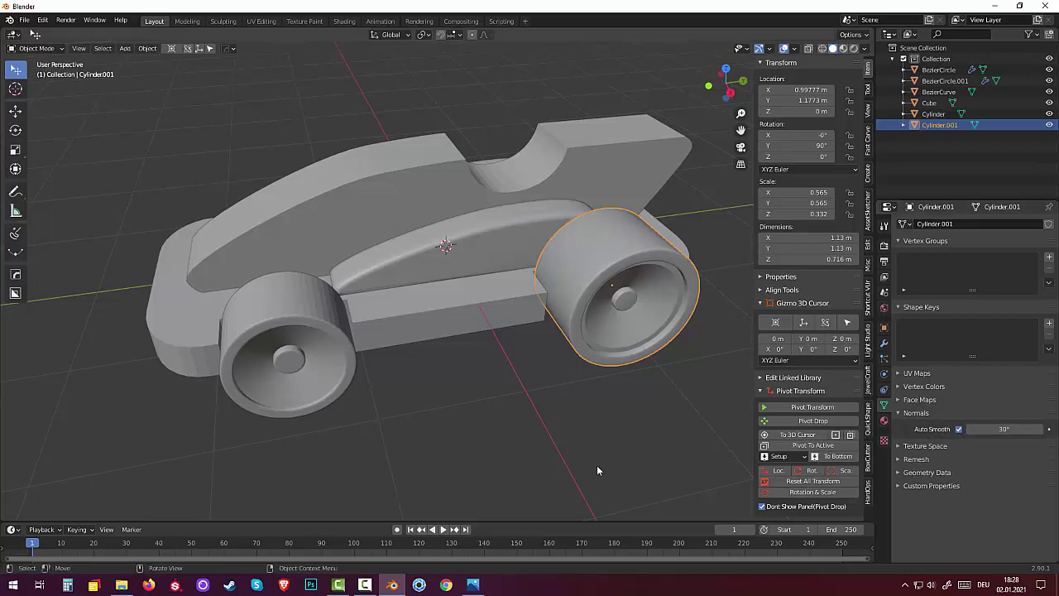
Shade the left wheel smooth and enable its Auto Smooth as well
click(336, 334)
right_click(336, 337)
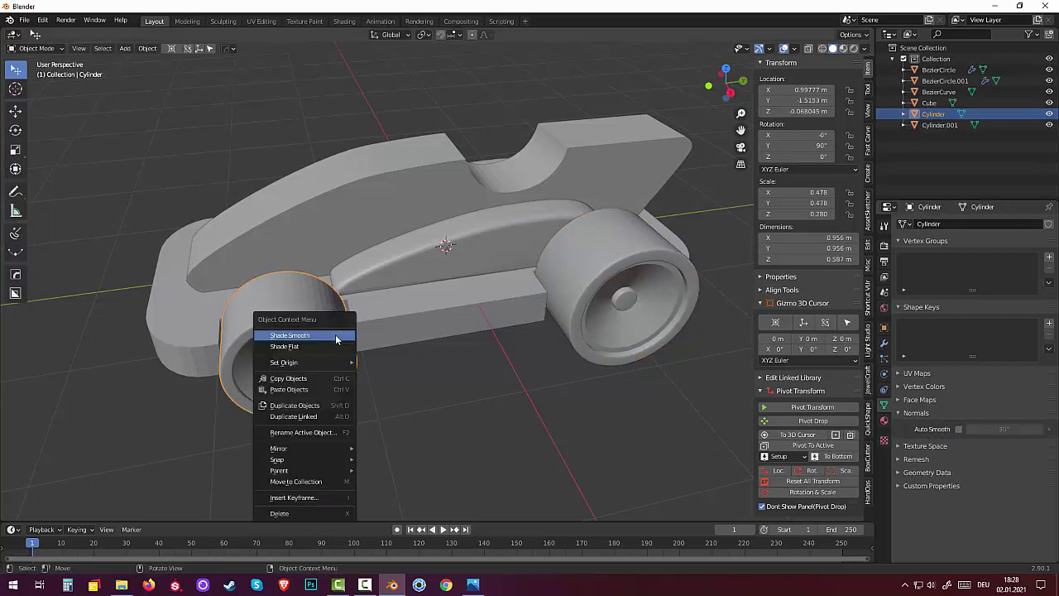
click(334, 336)
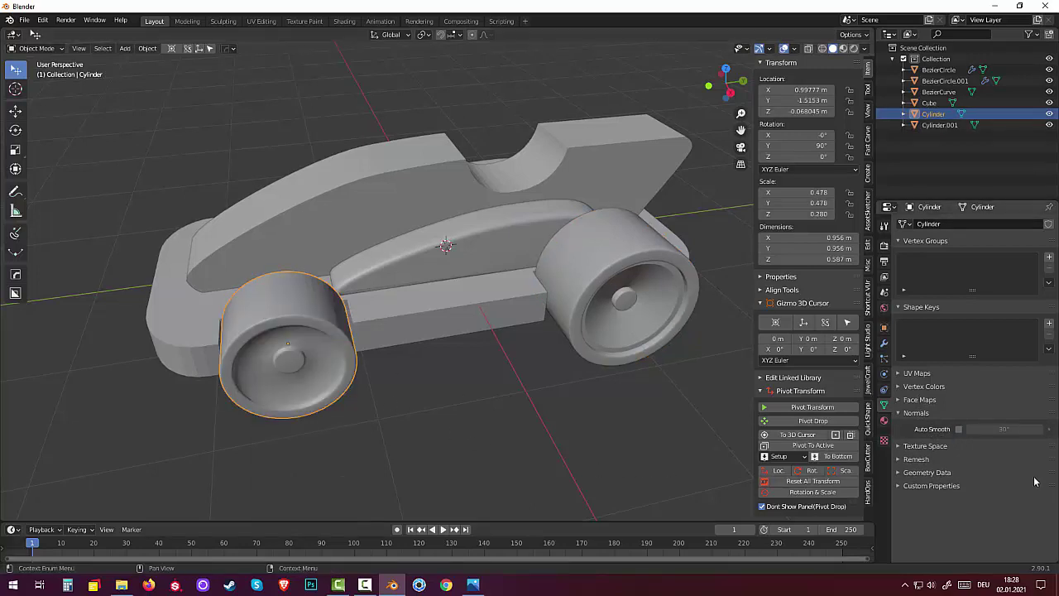
click(958, 430)
click(608, 440)
mouse_move(607, 440)
middle_down()
mouse_move(523, 451)
mouse_move(617, 468)
mouse_move(599, 481)
mouse_move(575, 460)
mouse_move(596, 446)
mouse_move(584, 473)
mouse_move(544, 505)
middle_up()
scroll(598, 481, down, 3)
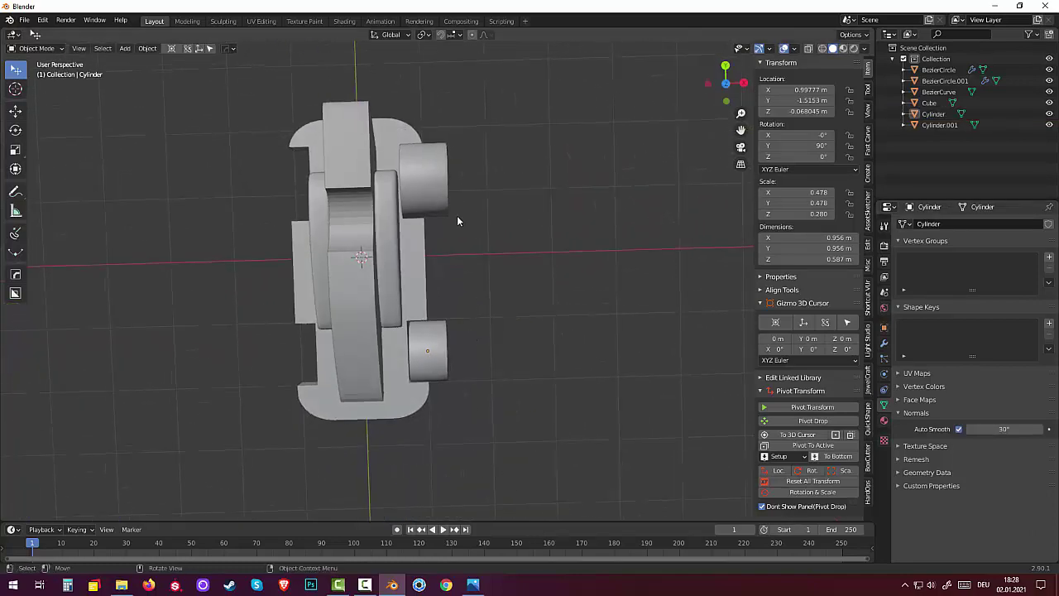
Shift the larger wheel Cylinder.001 0.034 m along X to X 1.0318 m
click(419, 190)
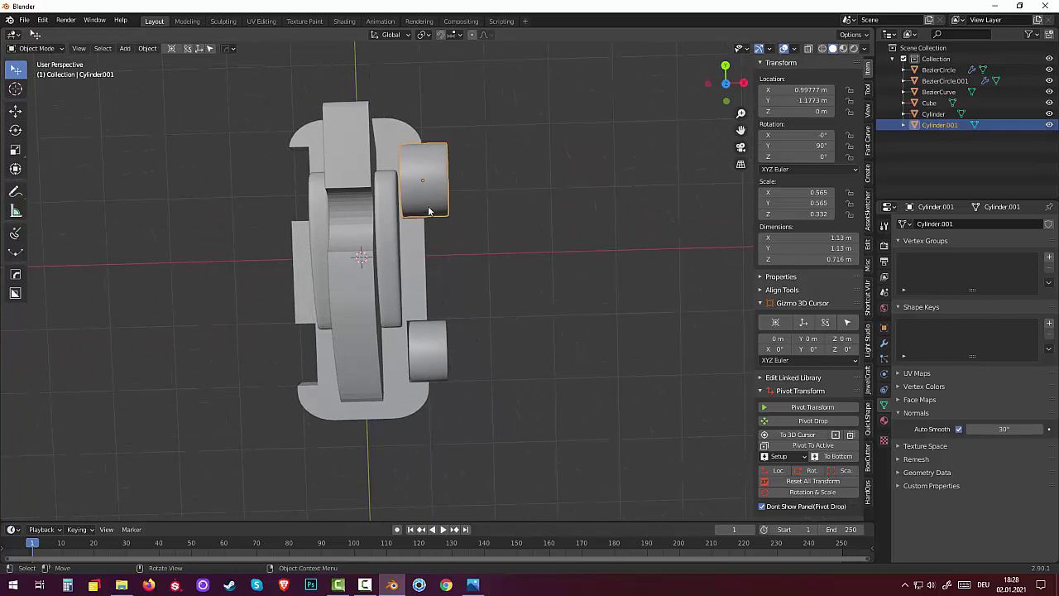
key(g)
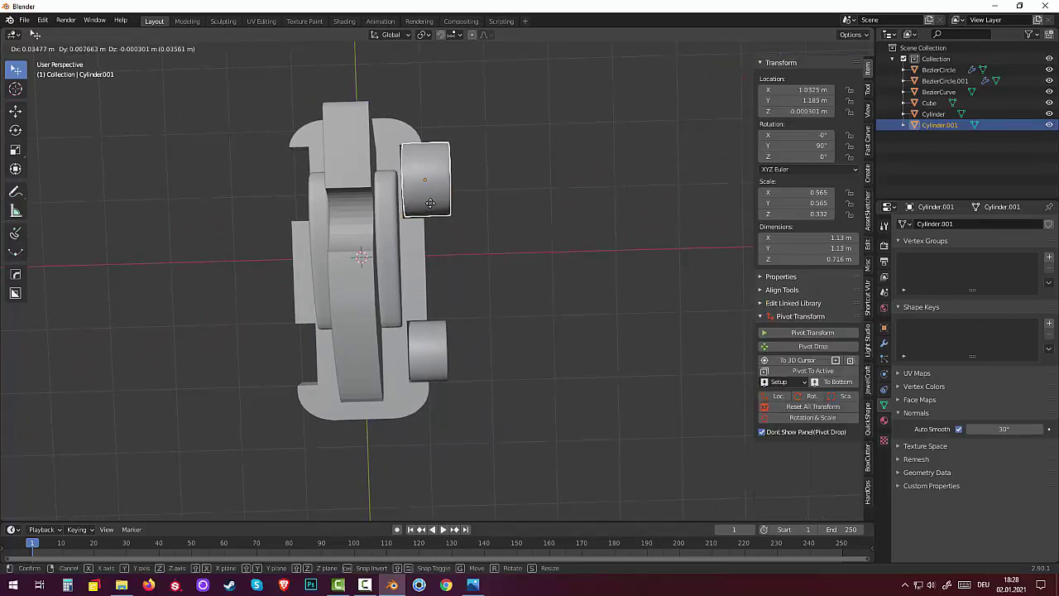
key(x)
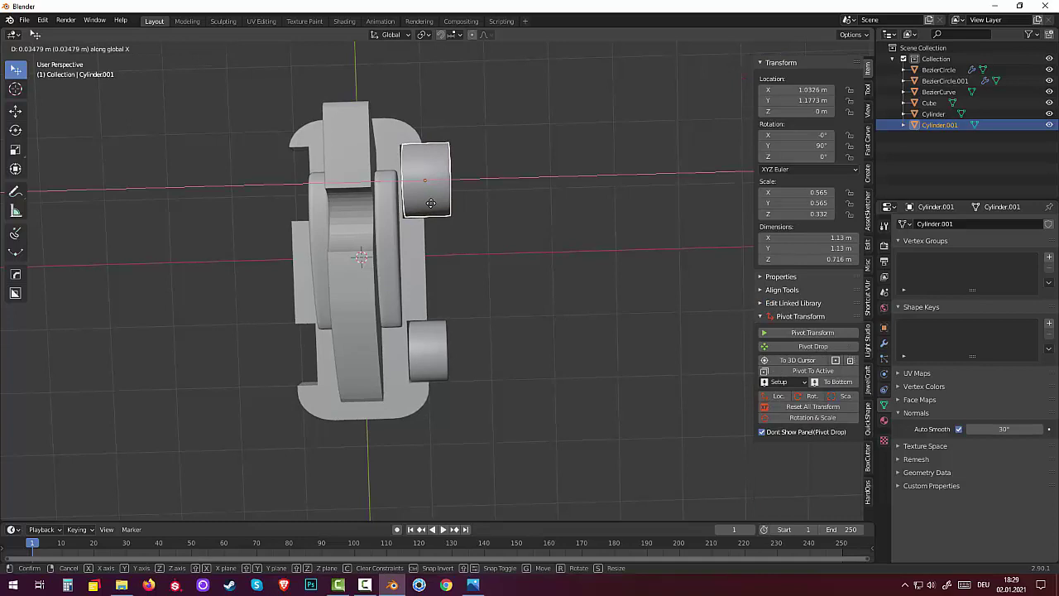
click(431, 204)
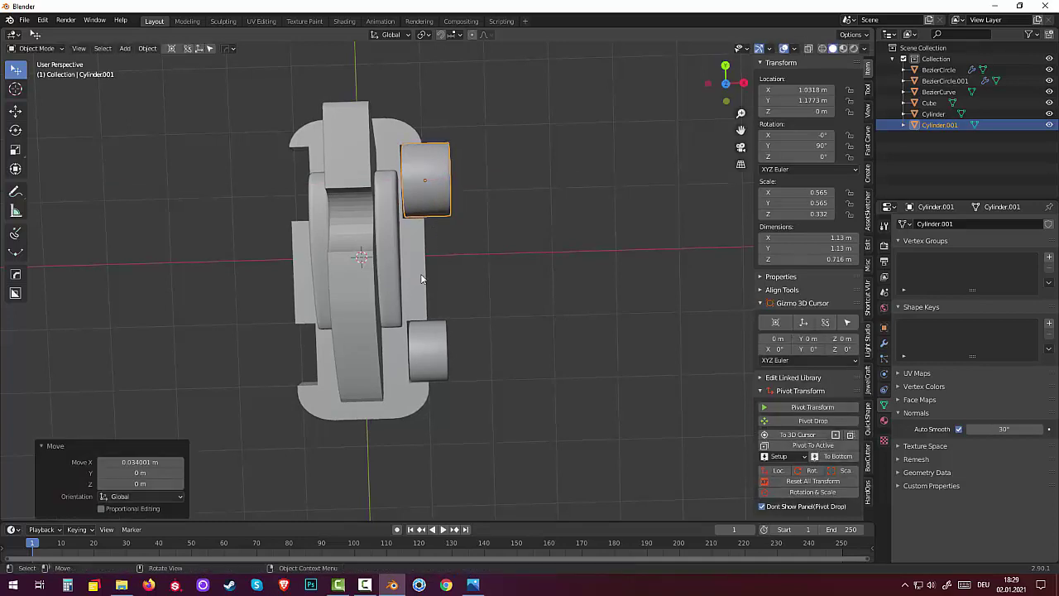
click(439, 364)
middle_drag(477, 360, 500, 386)
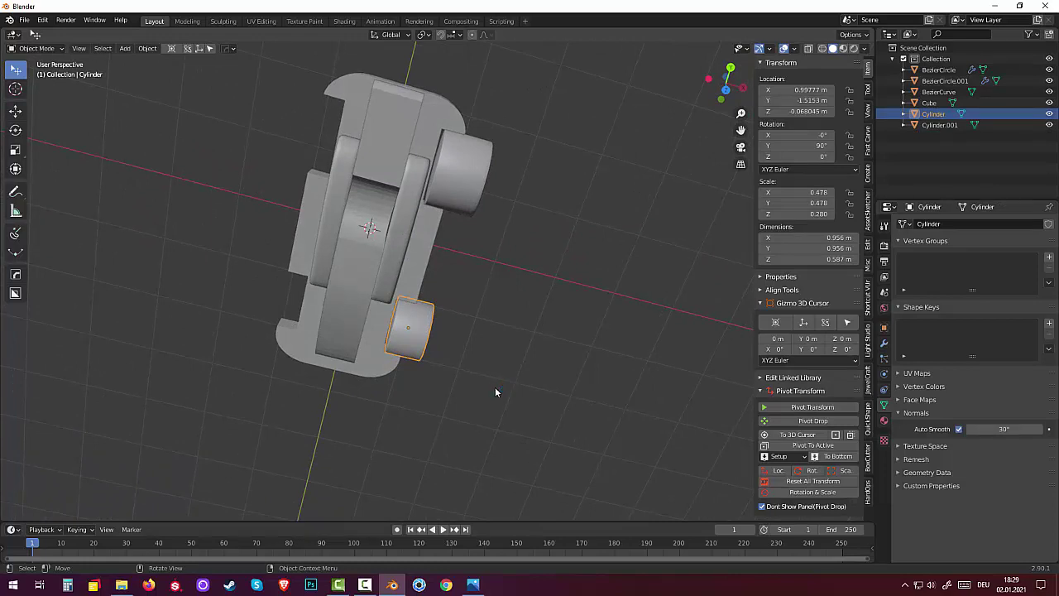
click(439, 385)
mouse_move(438, 385)
middle_down()
mouse_move(479, 333)
mouse_move(495, 276)
mouse_move(463, 298)
middle_up()
Move the smaller wheel's origin to the 3D cursor at world centre
click(394, 344)
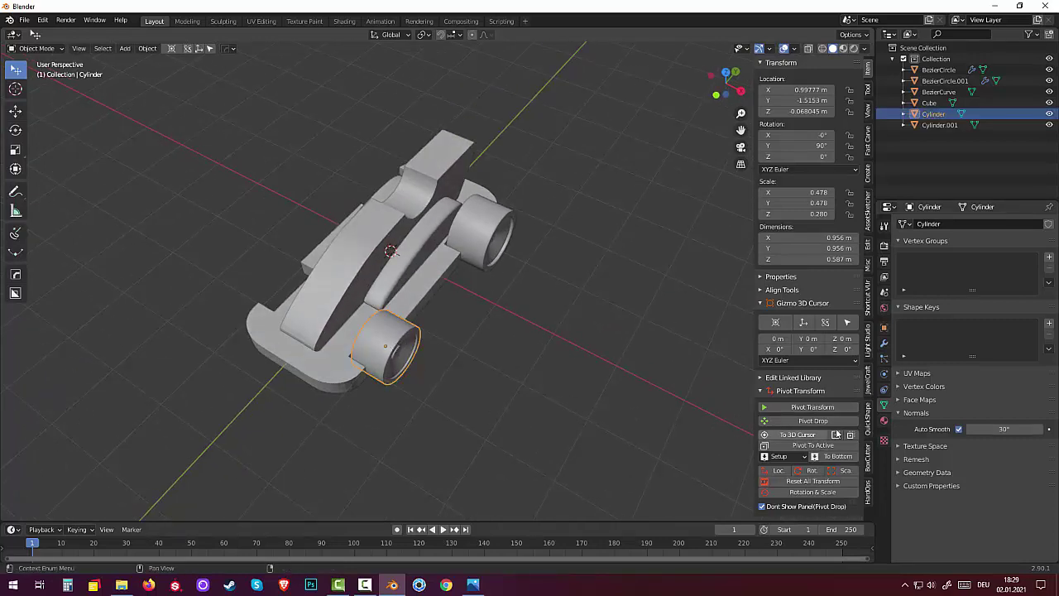
click(147, 48)
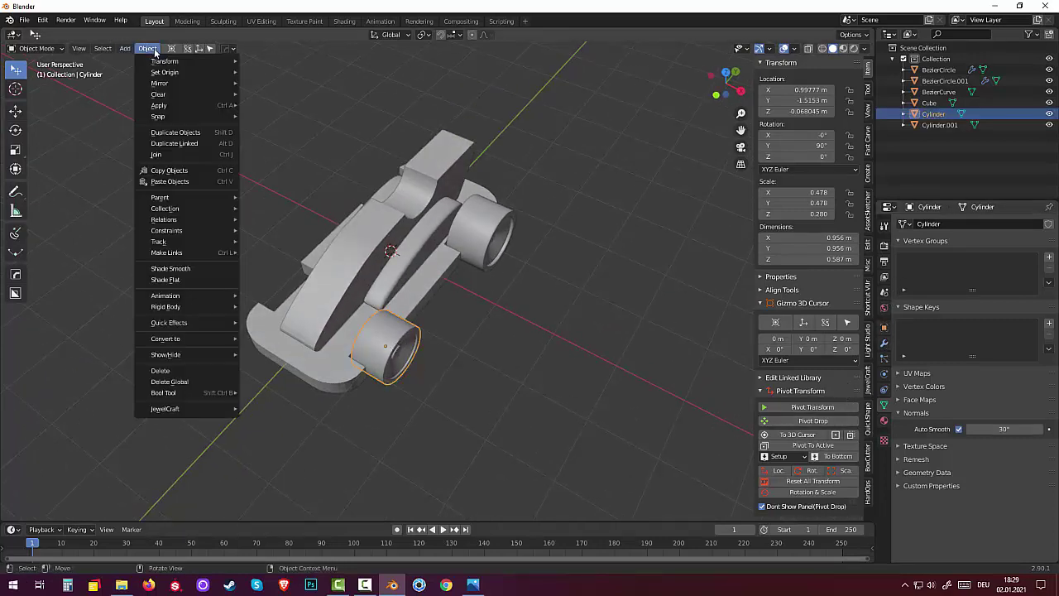
mouse_move(165, 72)
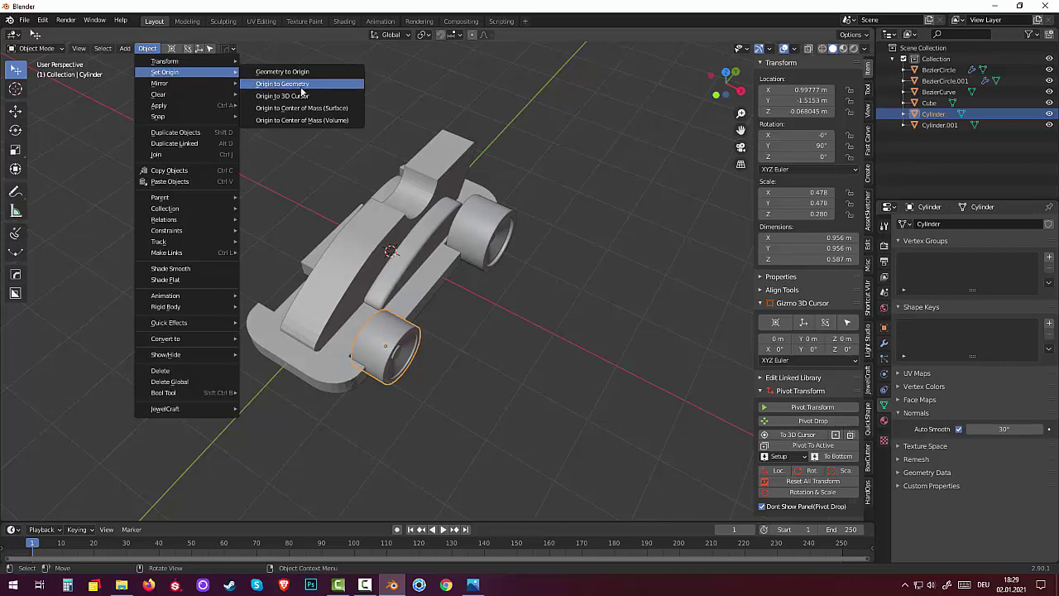
click(308, 98)
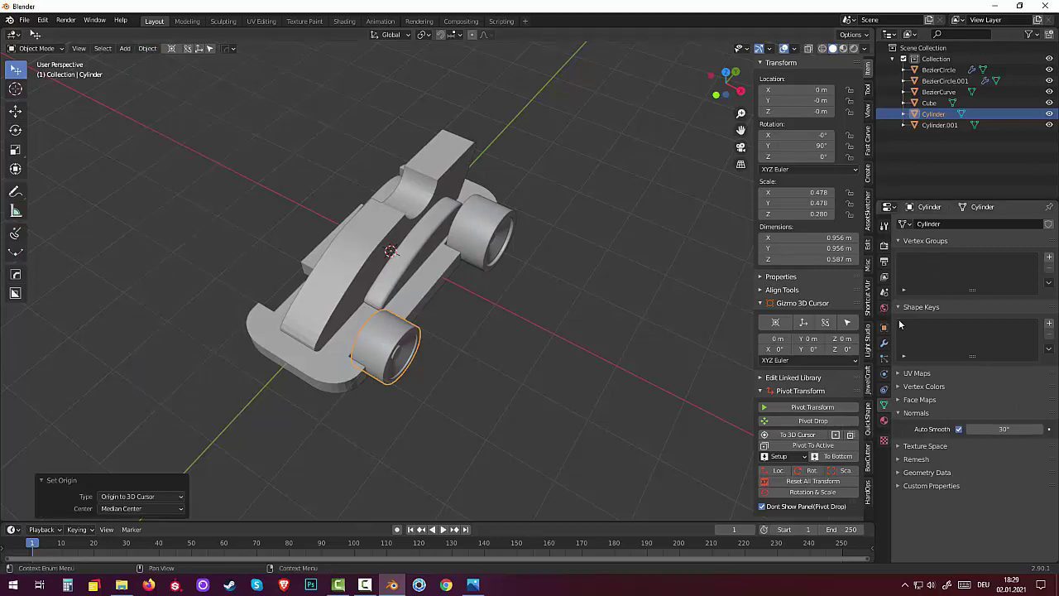
Add an X-axis Mirror modifier to the smaller wheel and apply its rotation and scale
click(883, 342)
click(915, 225)
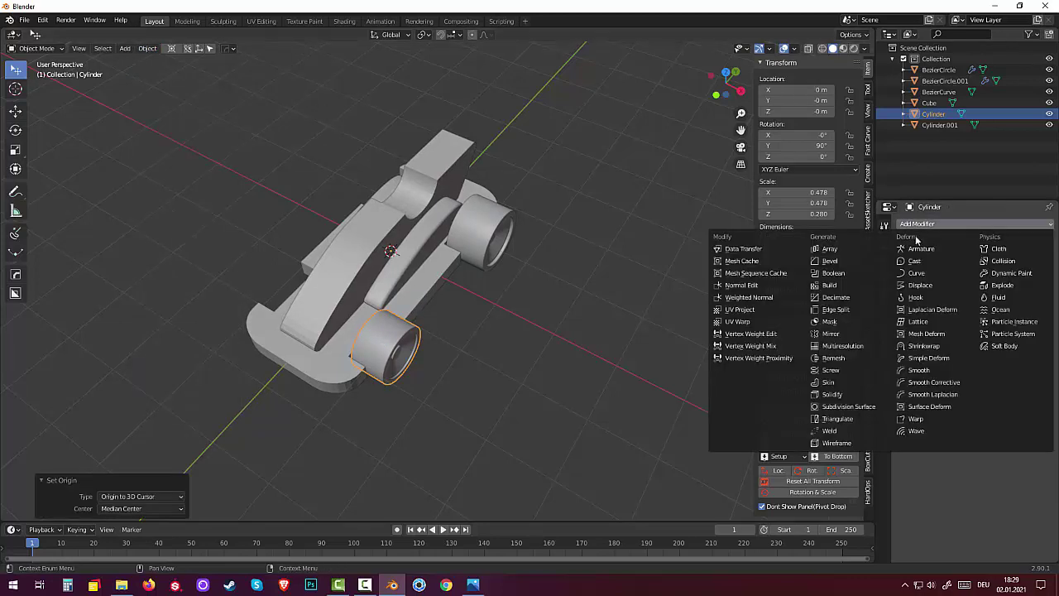
click(836, 335)
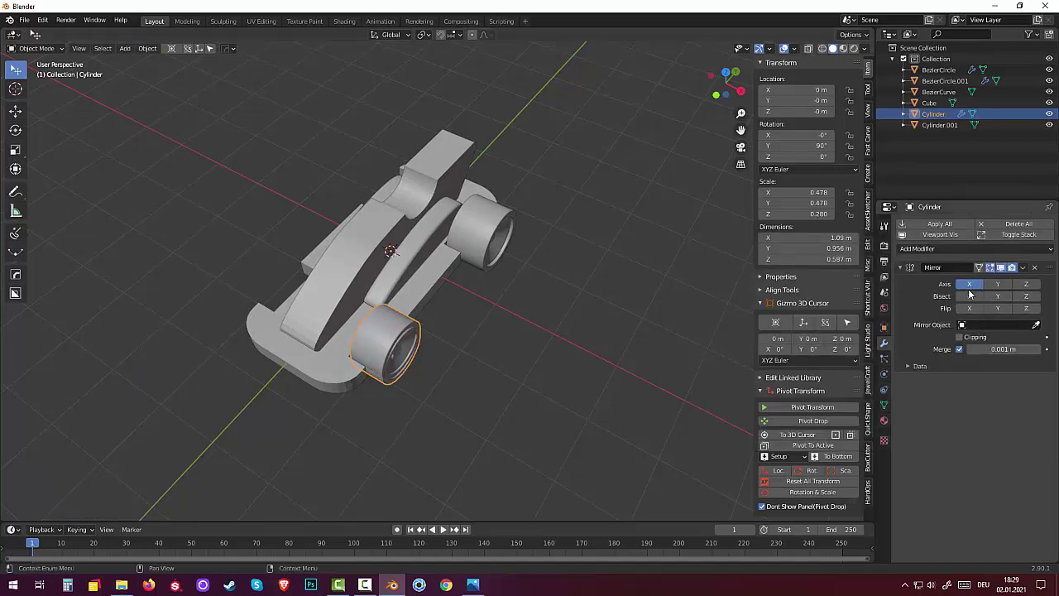
click(816, 490)
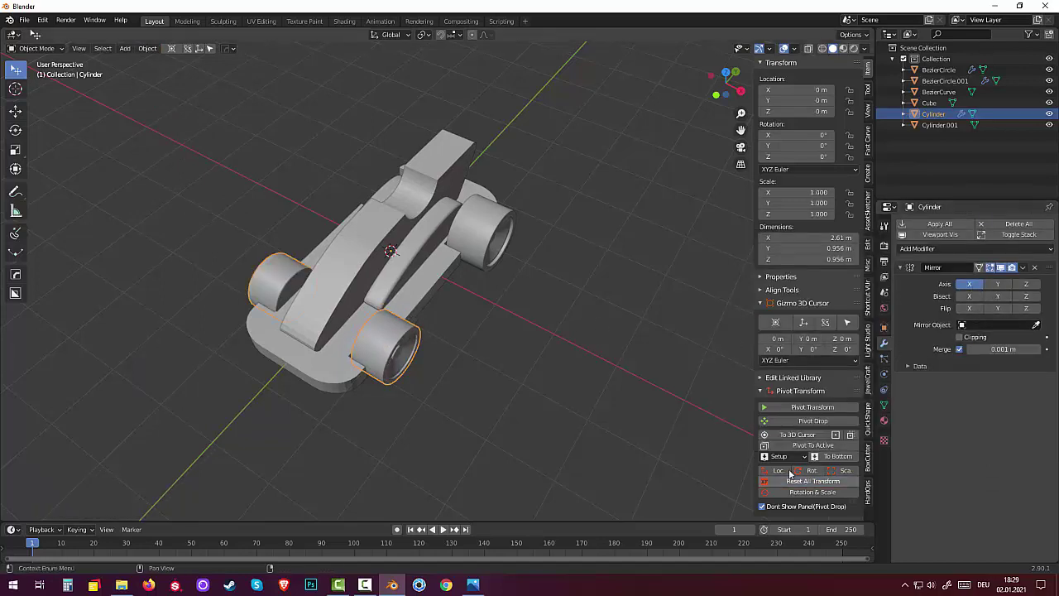
click(482, 230)
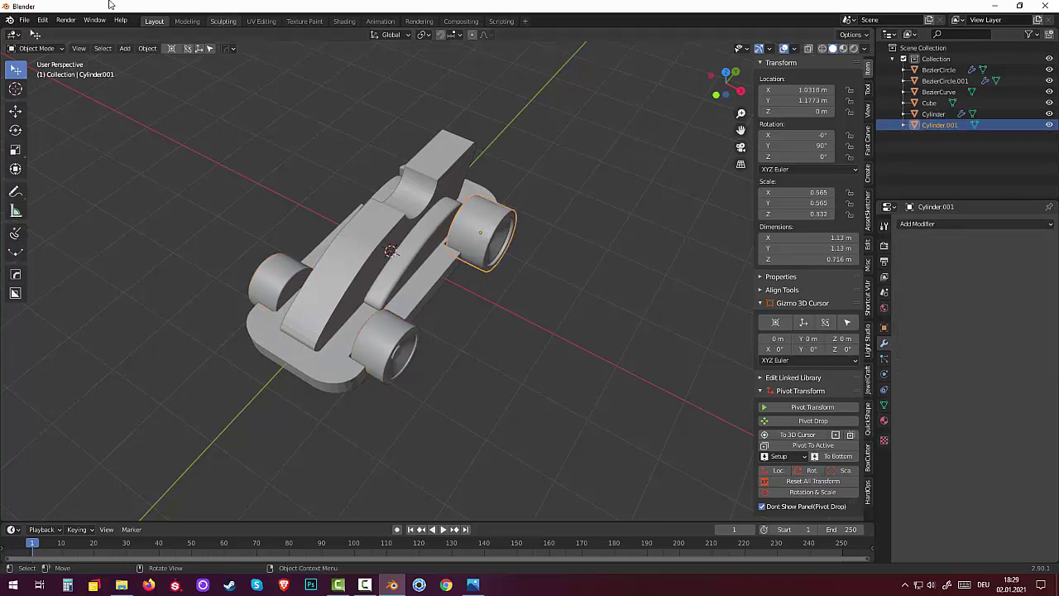
Centre Cylinder.001's origin, add an X Mirror modifier, and apply its rotation and scale
click(147, 48)
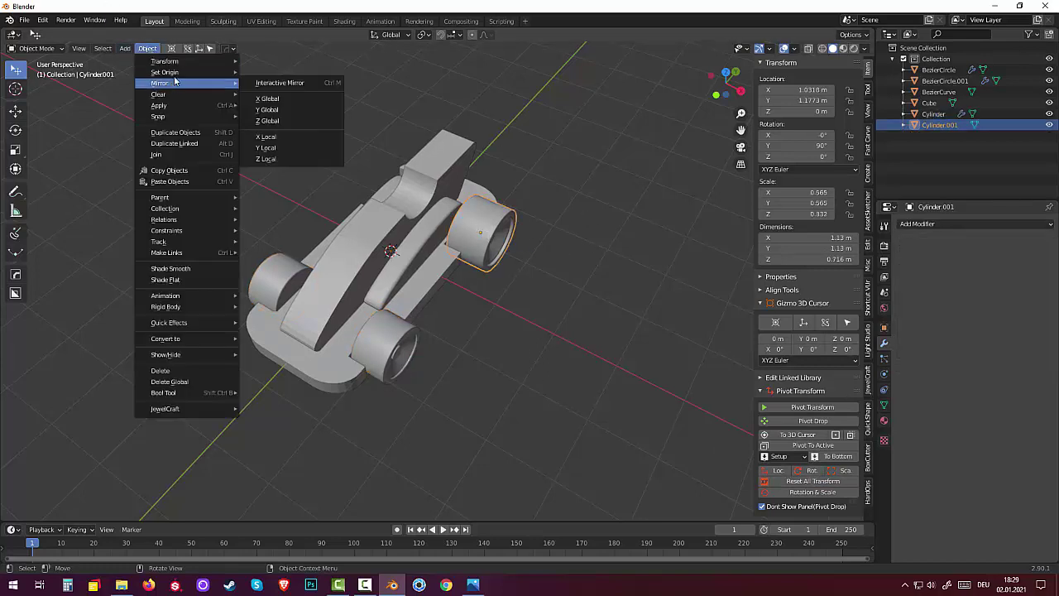
mouse_move(165, 72)
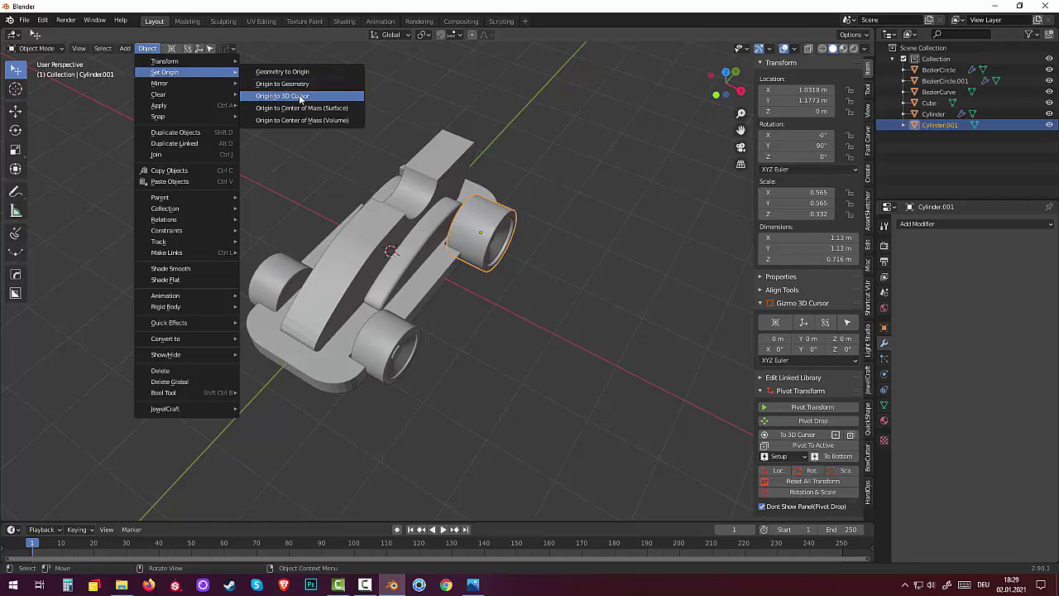
click(302, 97)
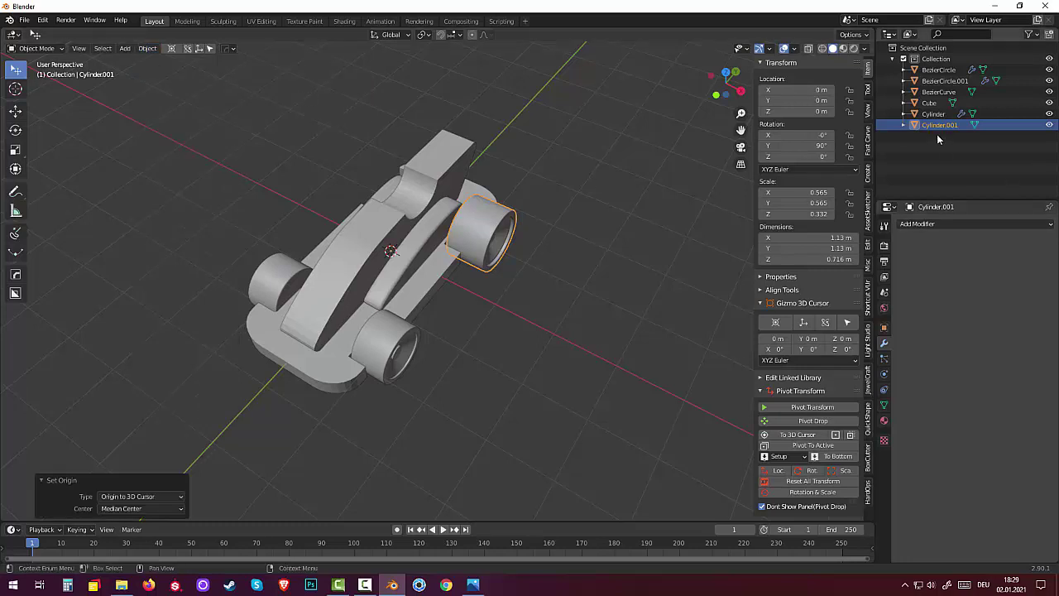
click(927, 224)
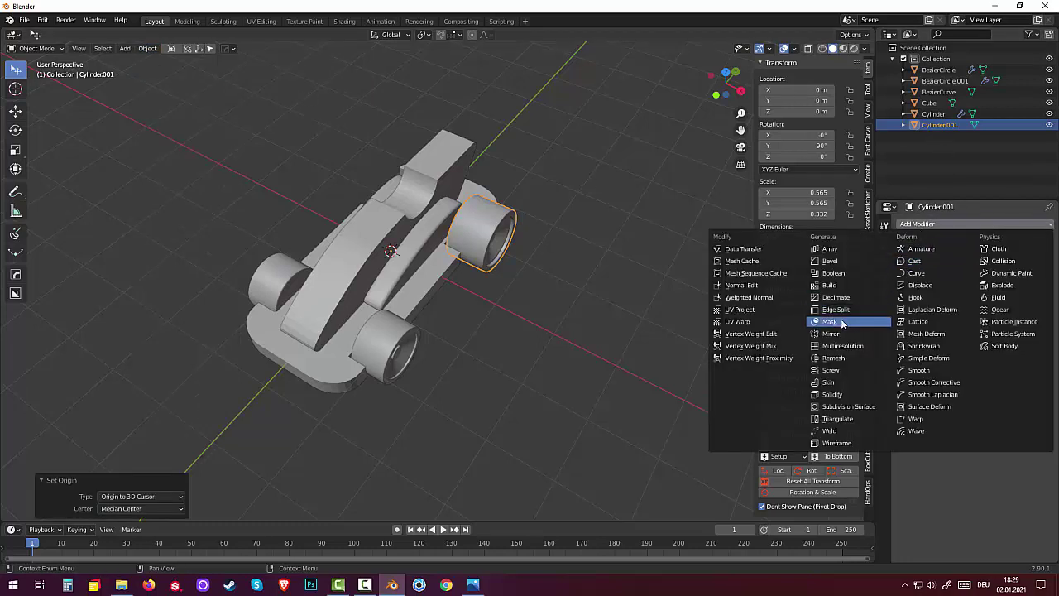
click(831, 333)
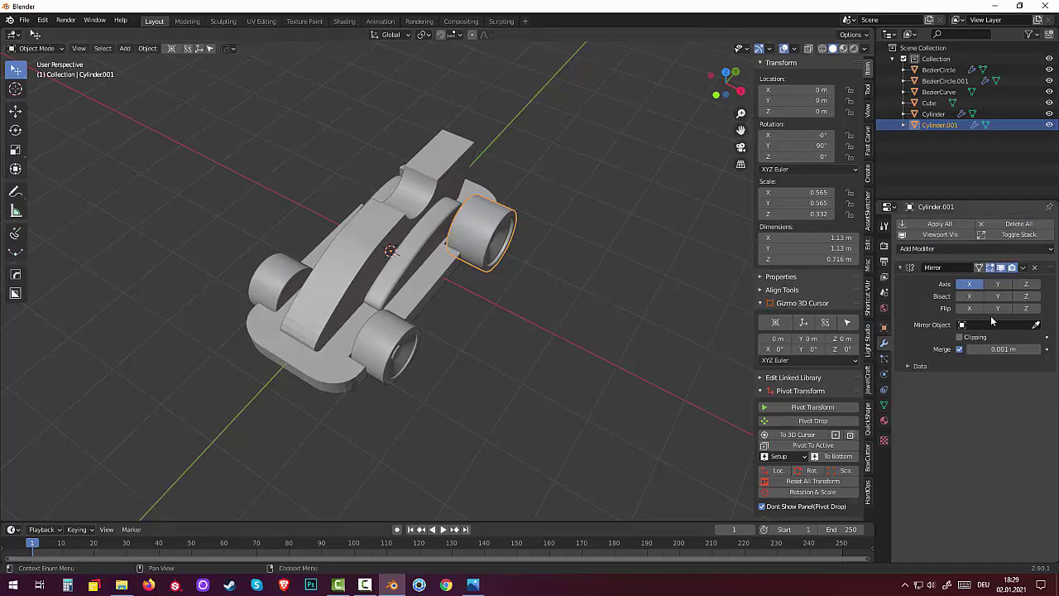
click(819, 483)
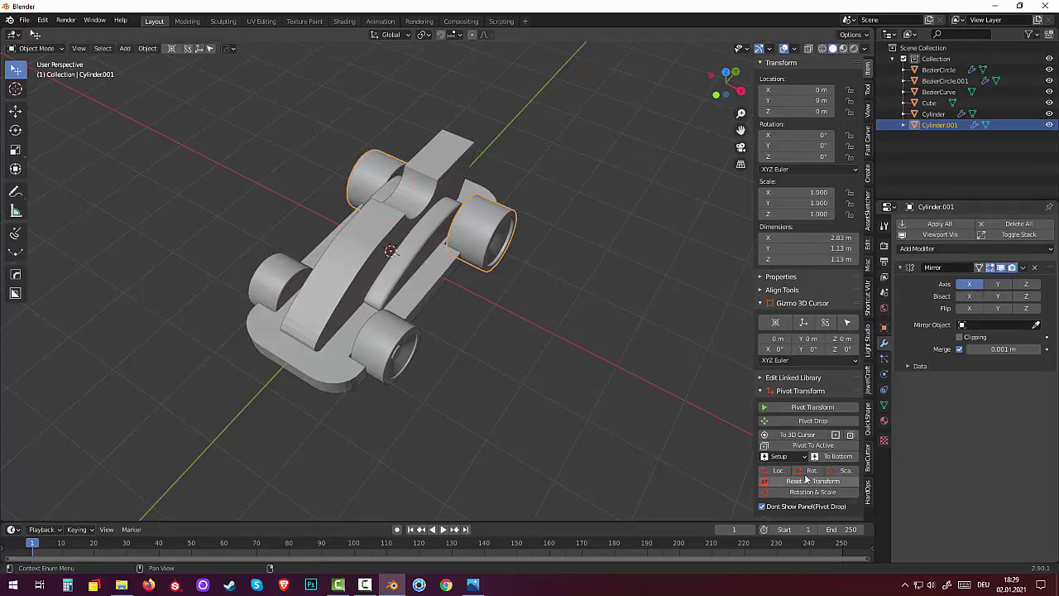
click(536, 389)
mouse_move(531, 388)
middle_down()
mouse_move(561, 346)
mouse_move(348, 366)
middle_up()
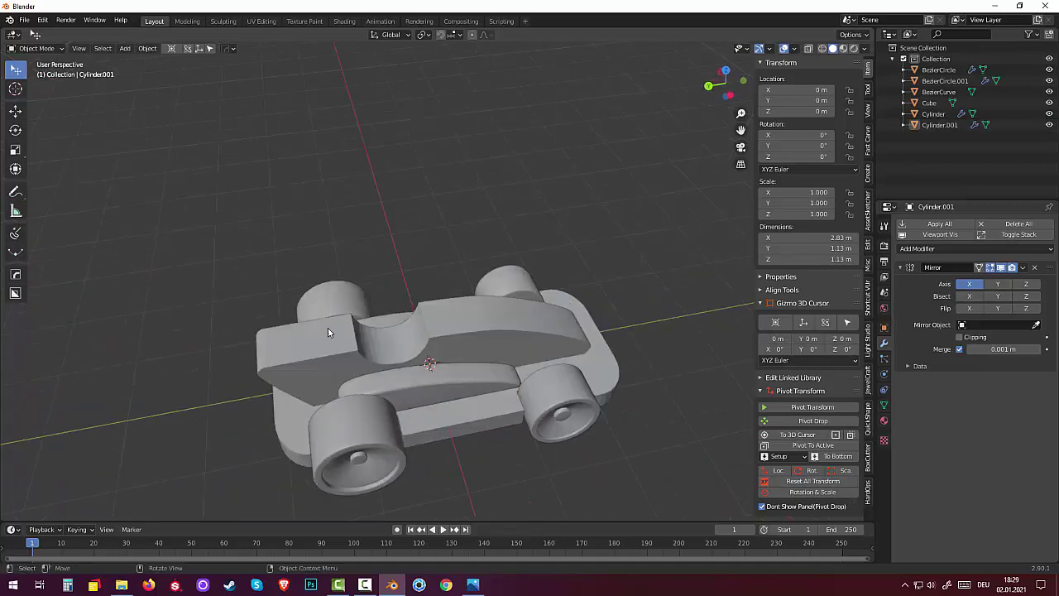
mouse_move(345, 328)
middle_down()
mouse_move(257, 302)
mouse_move(235, 320)
mouse_move(193, 267)
middle_up()
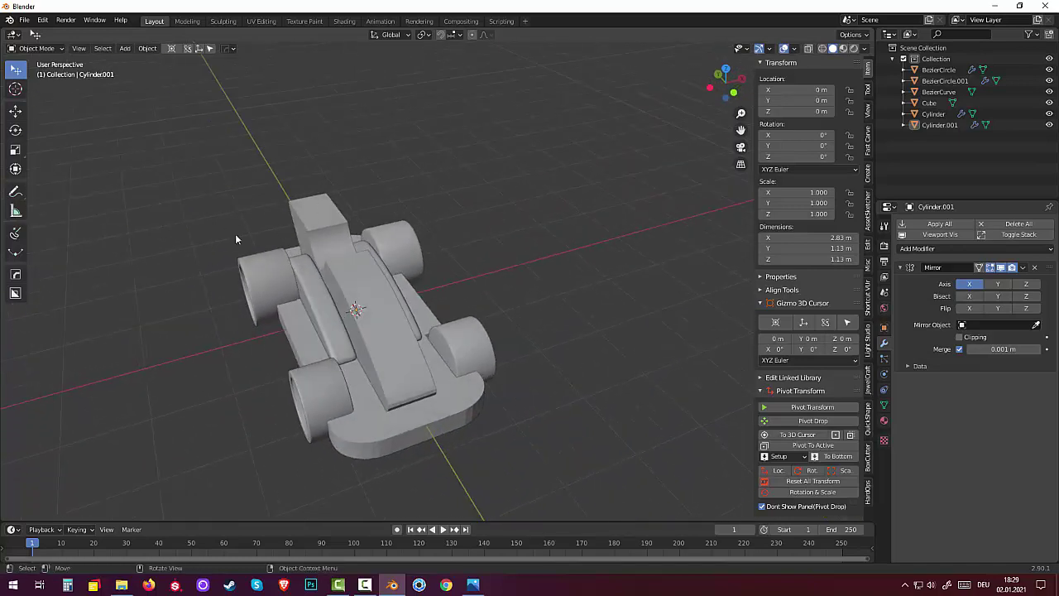
mouse_move(235, 233)
middle_down()
mouse_move(406, 213)
mouse_move(297, 226)
mouse_move(308, 240)
middle_up()
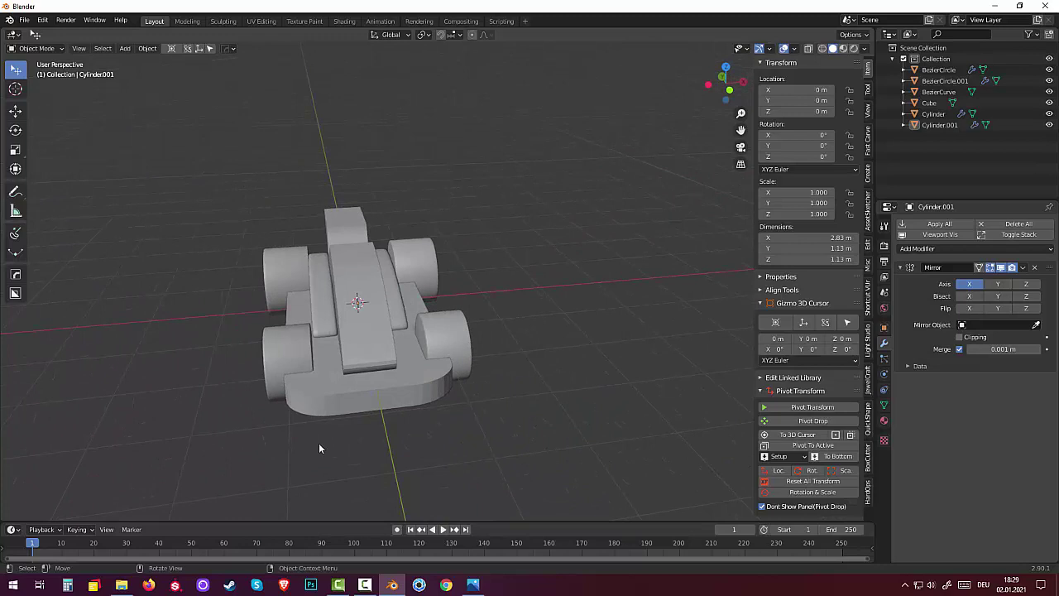
click(365, 585)
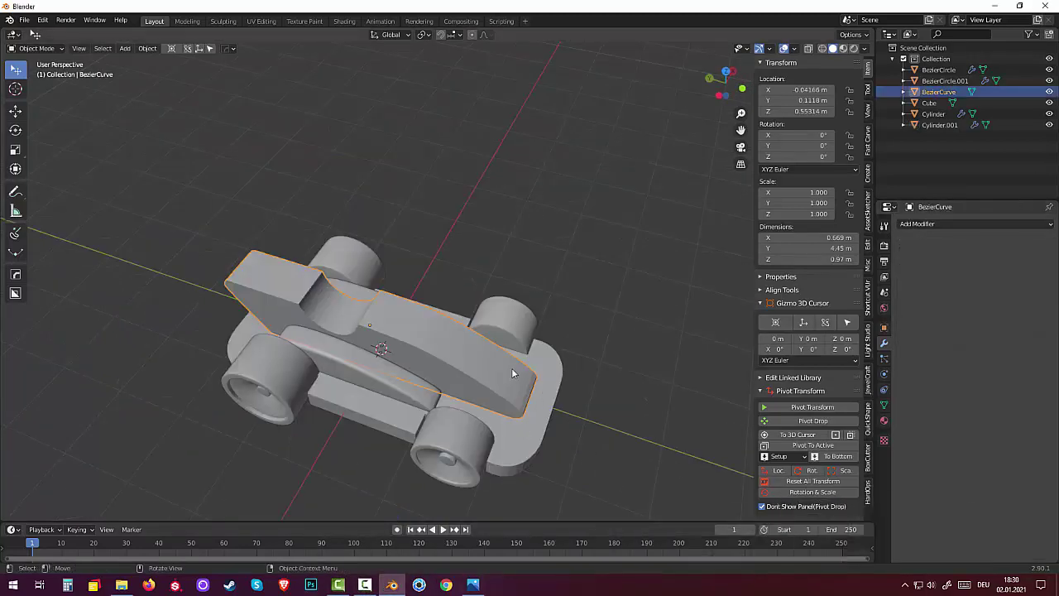
Bevel the Cube base plate by 0.084 m with 3 segments using HardOps
click(523, 446)
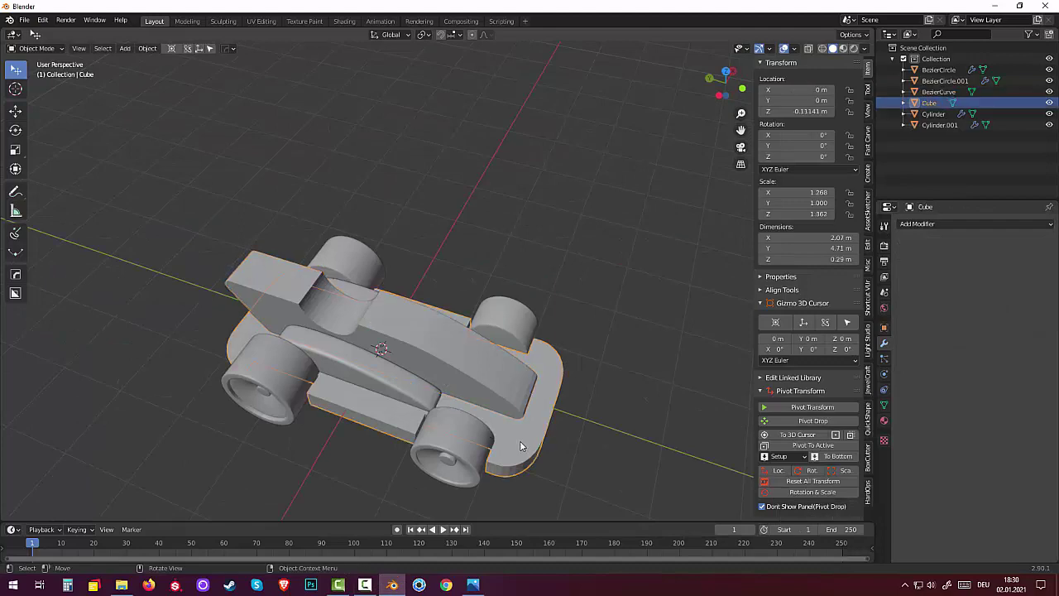
key(q)
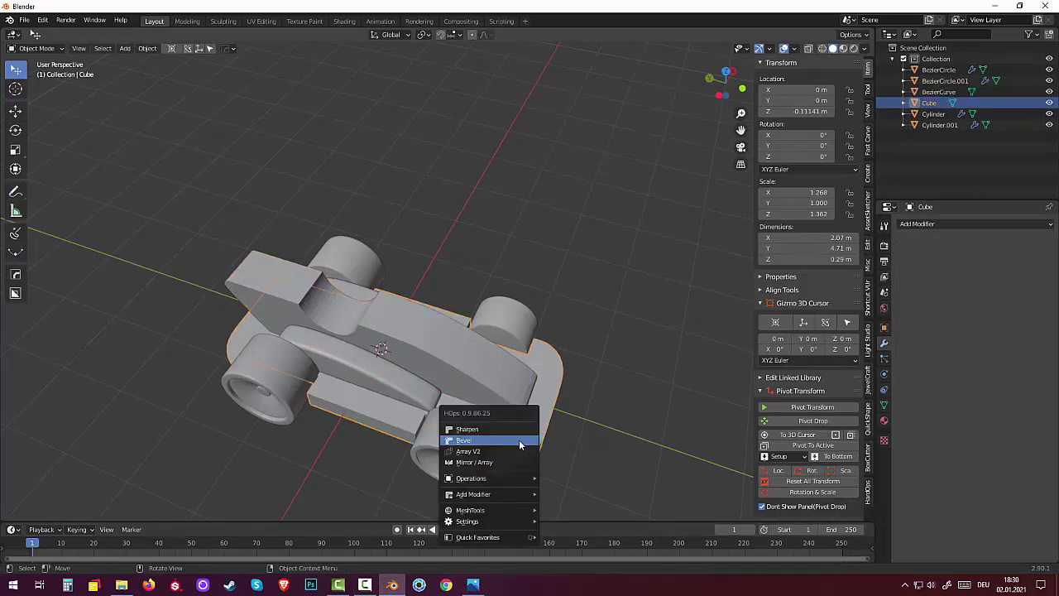
click(522, 440)
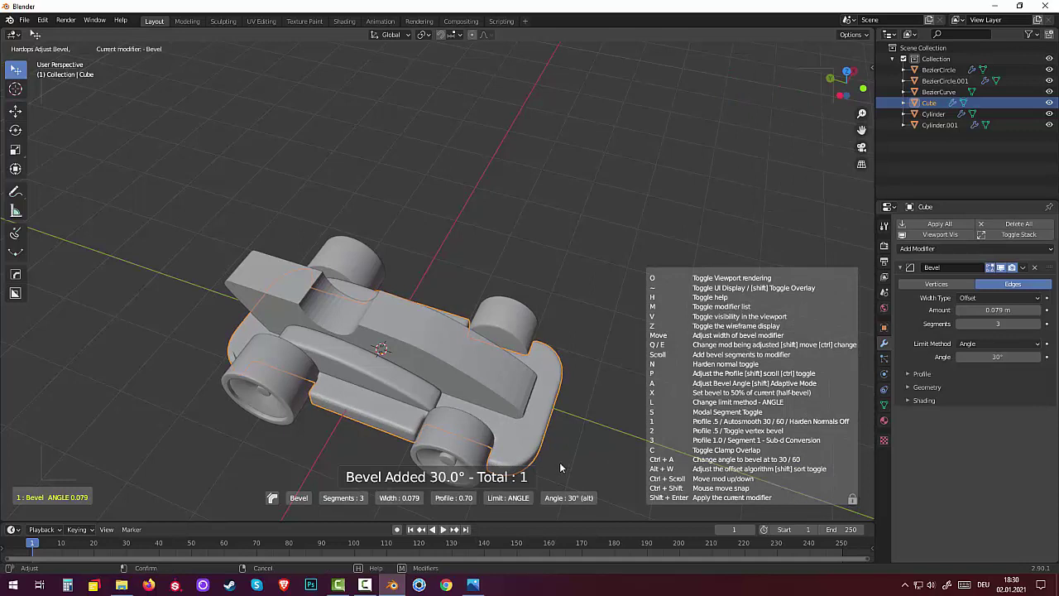
click(530, 455)
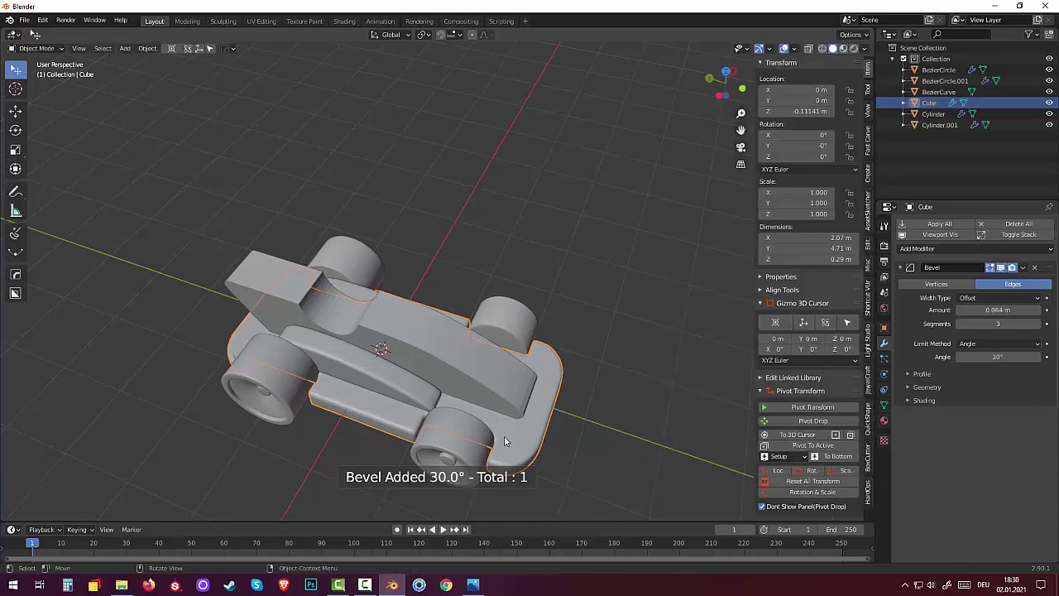
Bevel the BezierCurve car body by 0.029 m with 3 segments
click(413, 350)
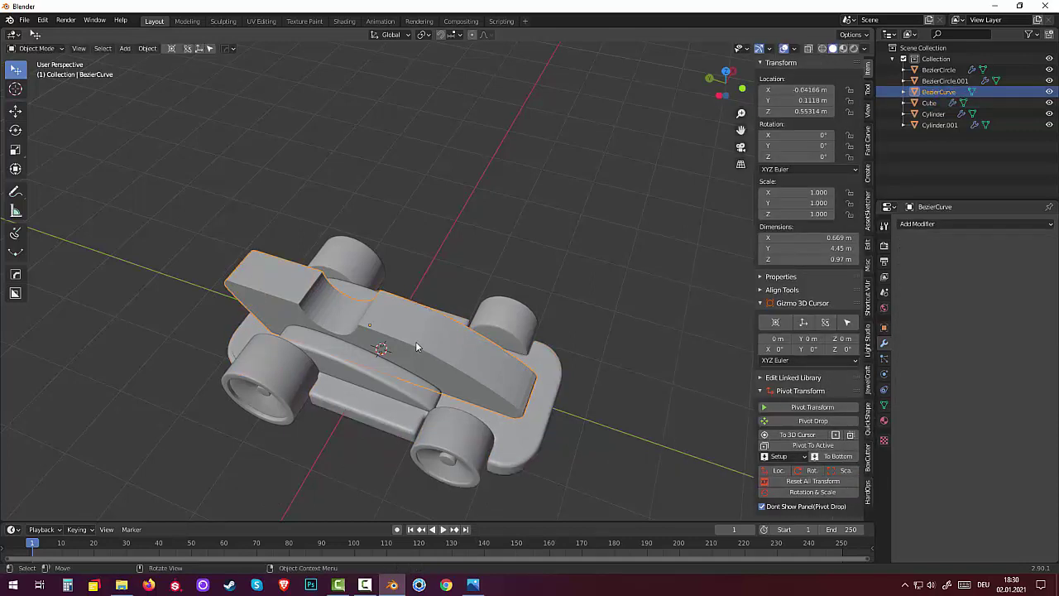
key(q)
click(506, 356)
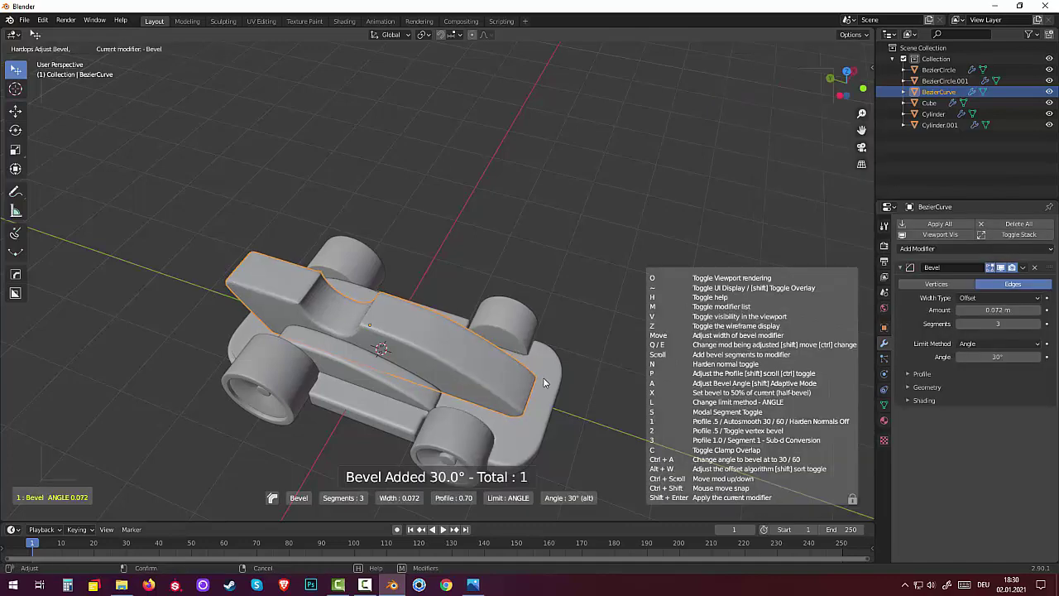
click(570, 384)
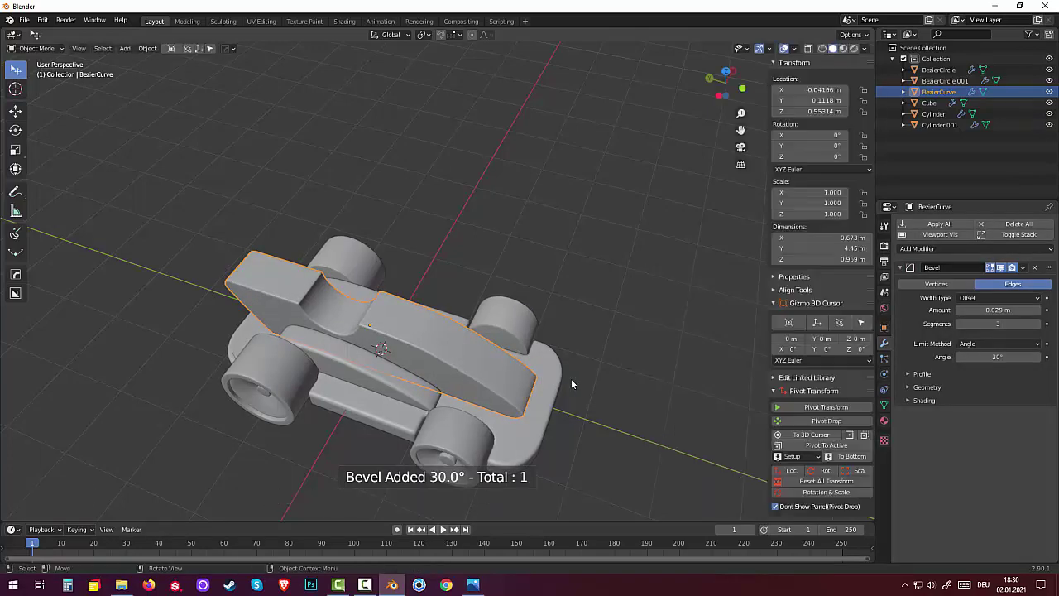
mouse_move(586, 285)
middle_down()
mouse_move(623, 282)
mouse_move(240, 298)
mouse_move(264, 309)
mouse_move(220, 260)
mouse_move(280, 304)
mouse_move(386, 301)
middle_up()
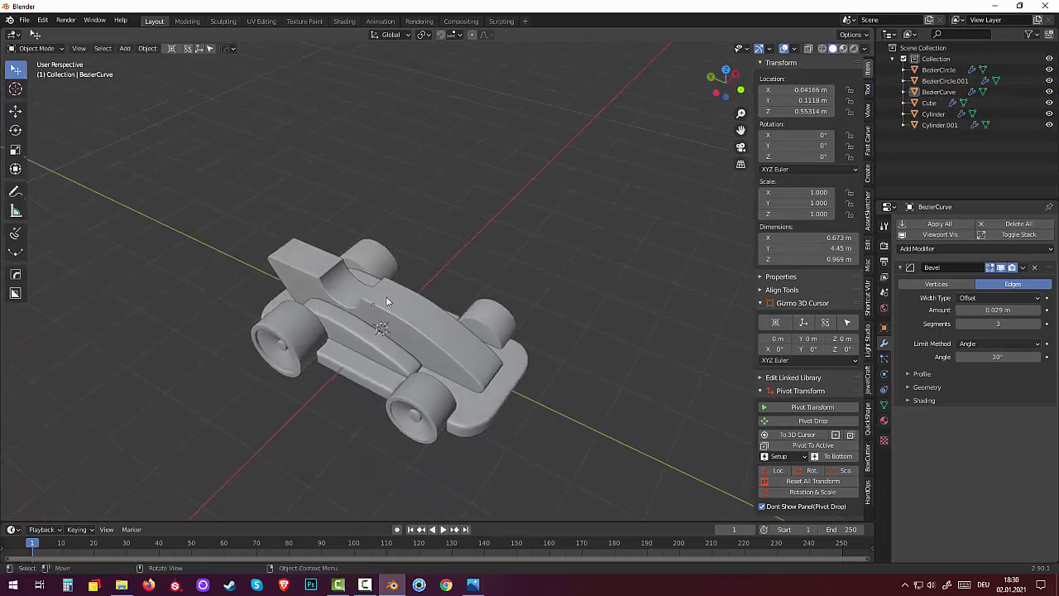
Add a cube, raise it above the car, and scale it to about 0.624
key(shift+a)
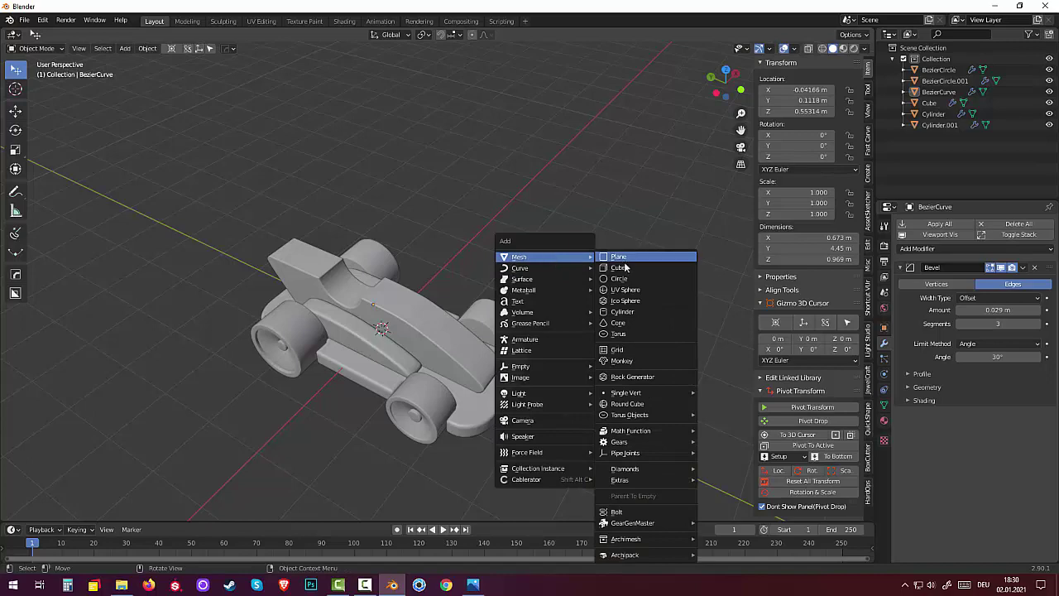
click(620, 267)
middle_drag(588, 280, 409, 294)
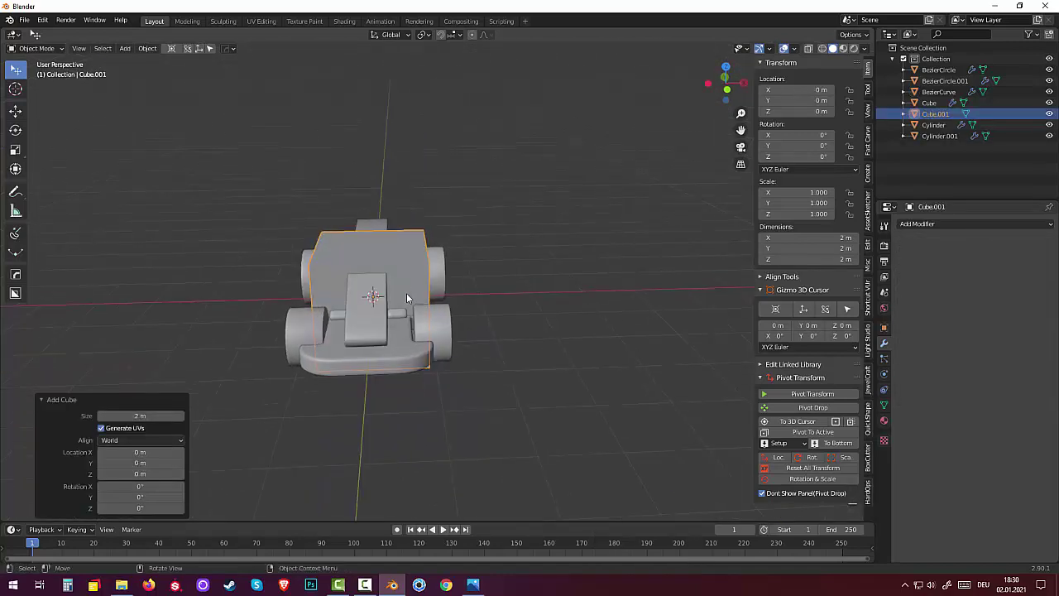
key(KP_3)
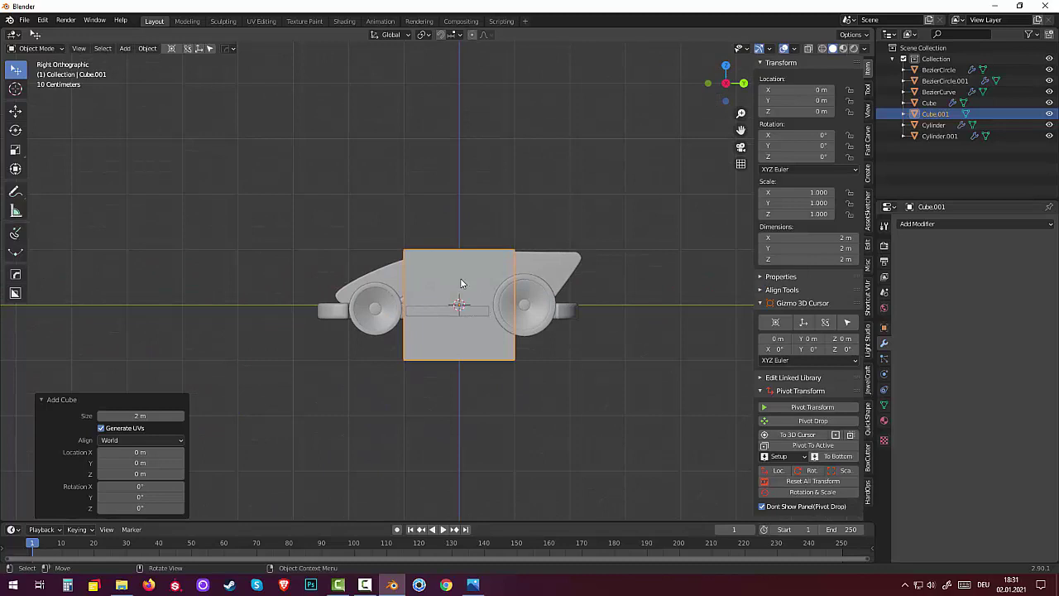
key(g)
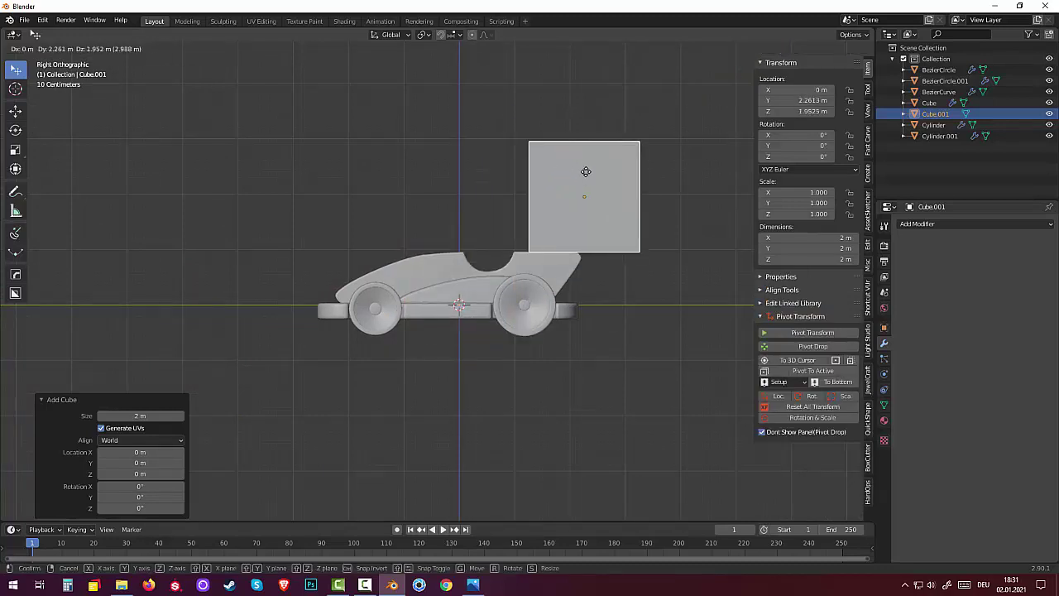
click(579, 171)
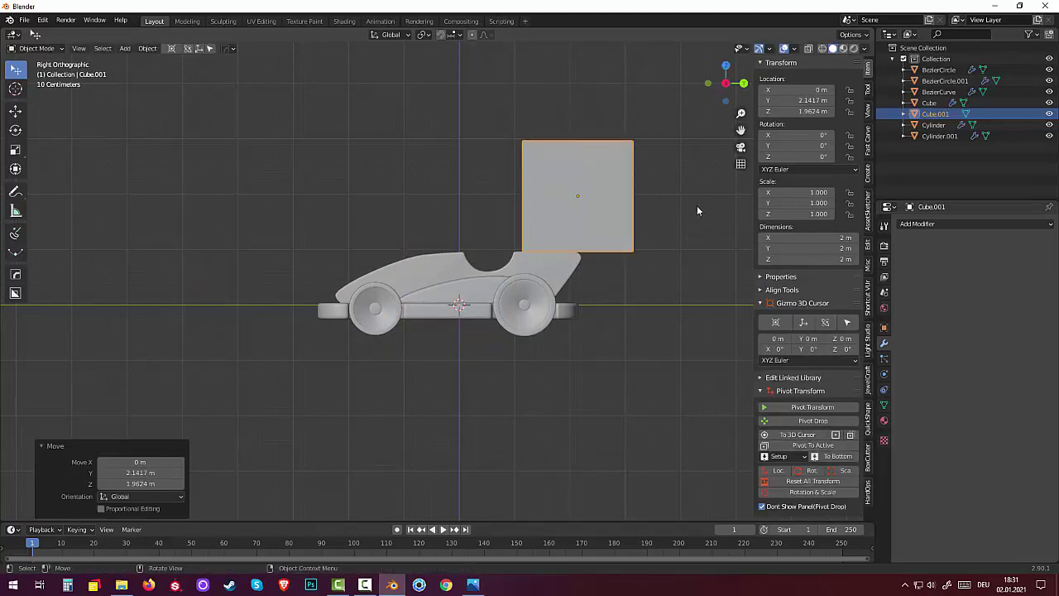
key(s)
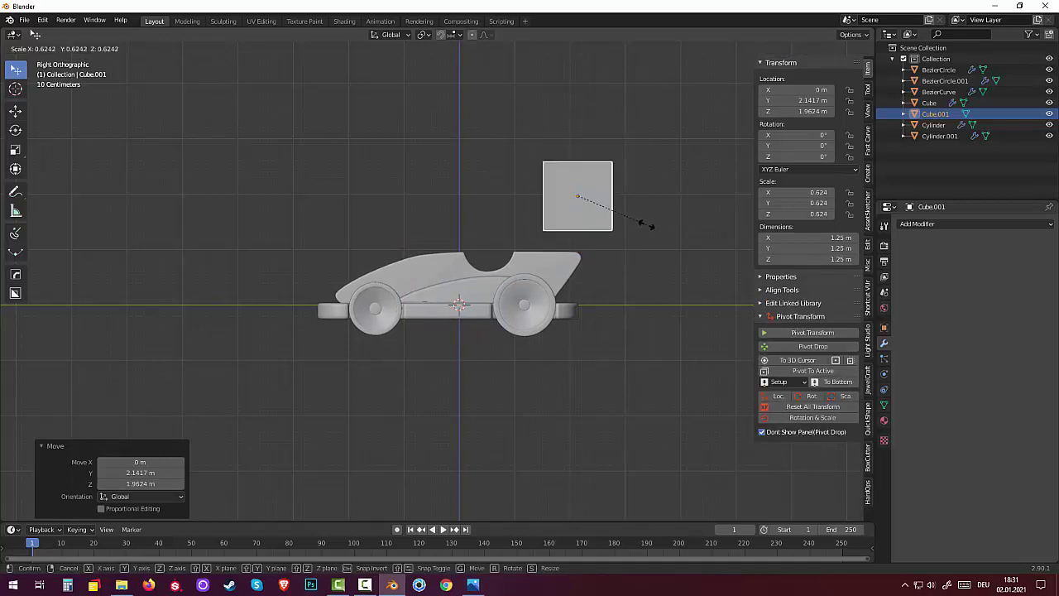
click(649, 225)
Flatten the cube along Z and lower the slab just above the car's rear
key(s)
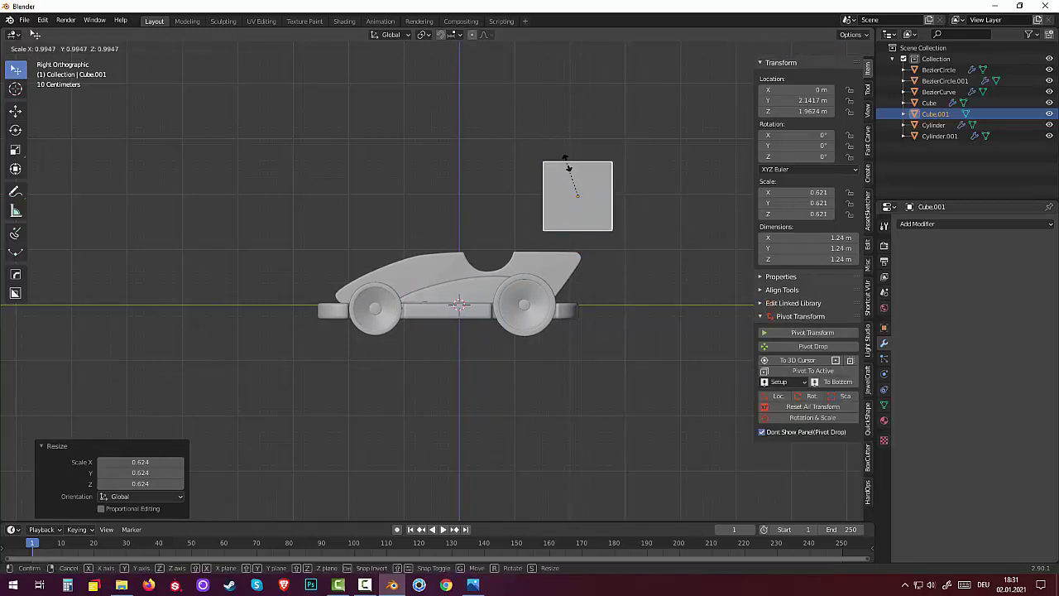
key(z)
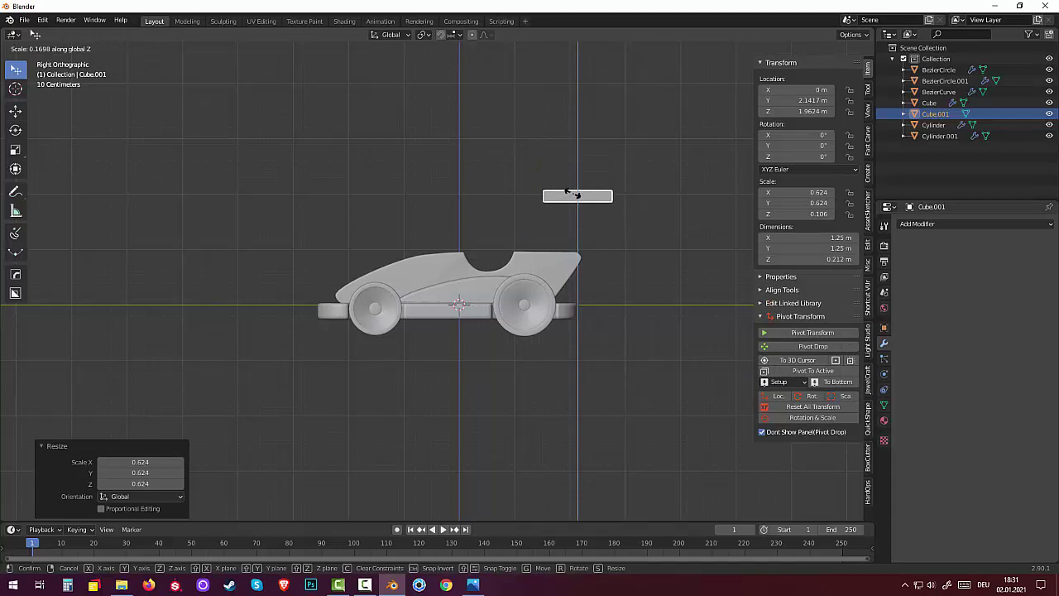
click(575, 193)
key(g)
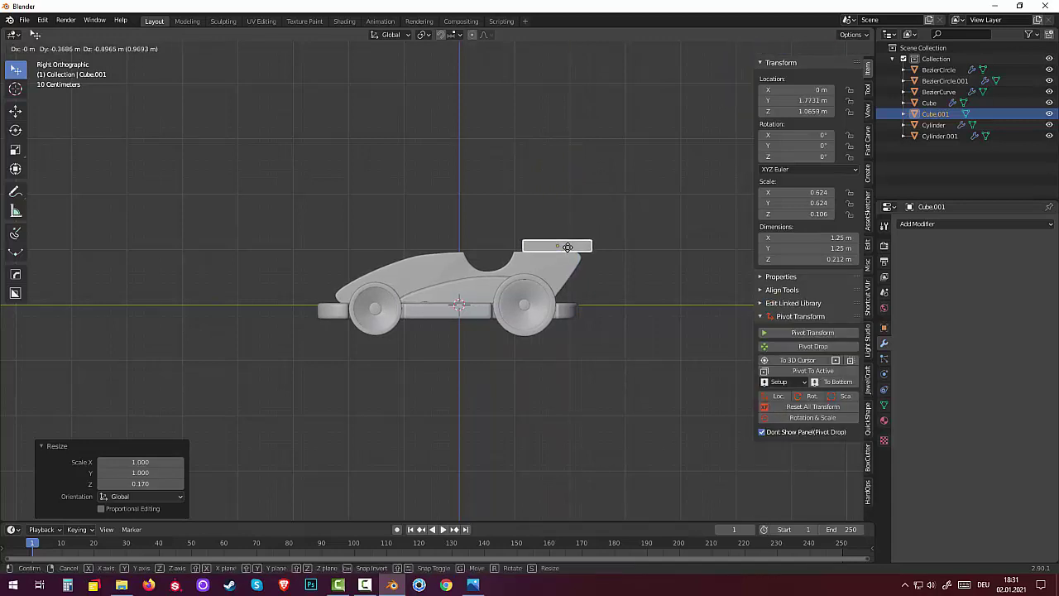
click(568, 246)
mouse_move(698, 310)
middle_down()
mouse_move(861, 352)
mouse_move(810, 354)
middle_up()
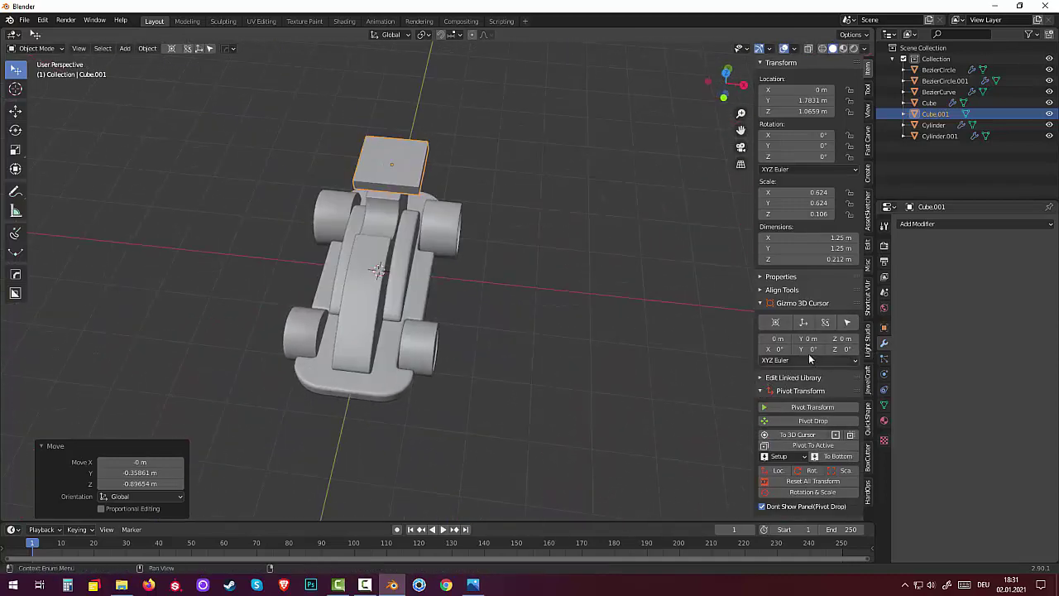
mouse_move(634, 314)
middle_down()
mouse_move(643, 325)
mouse_move(561, 288)
middle_up()
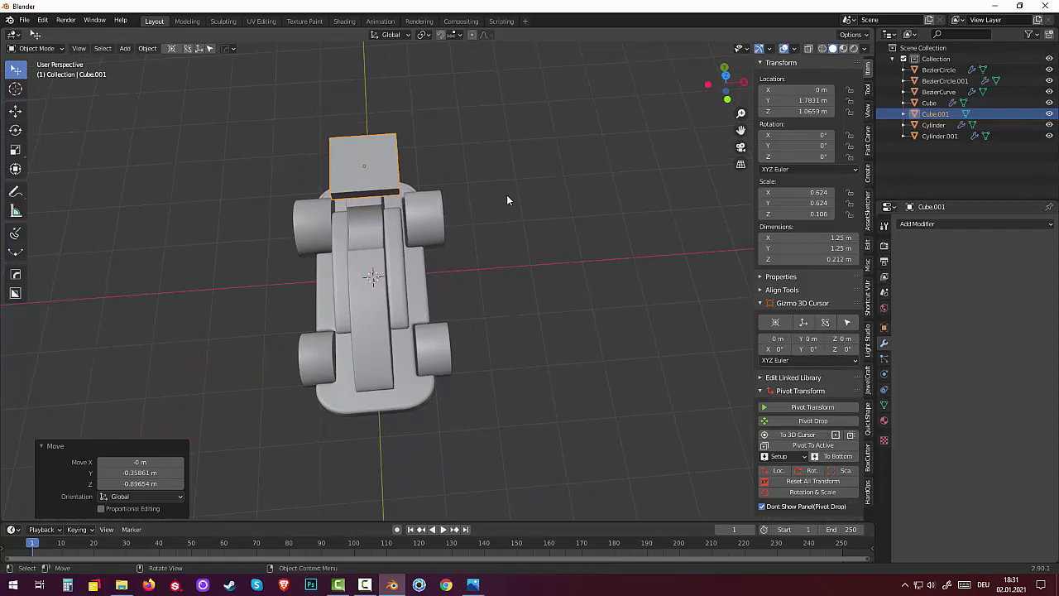
Widen the slab along X to about 1.53 m
key(s)
key(x)
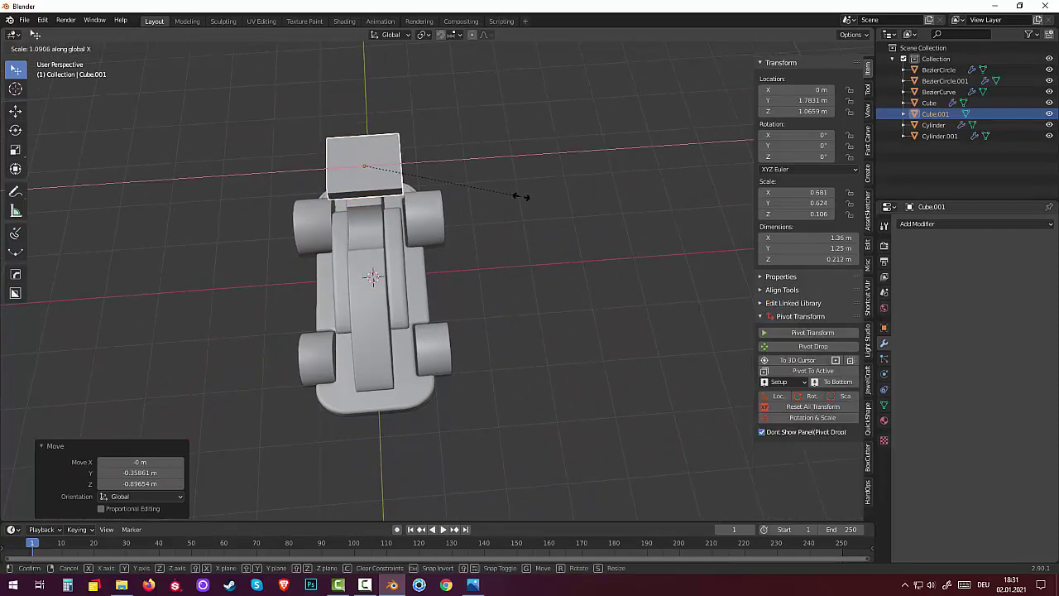
click(539, 196)
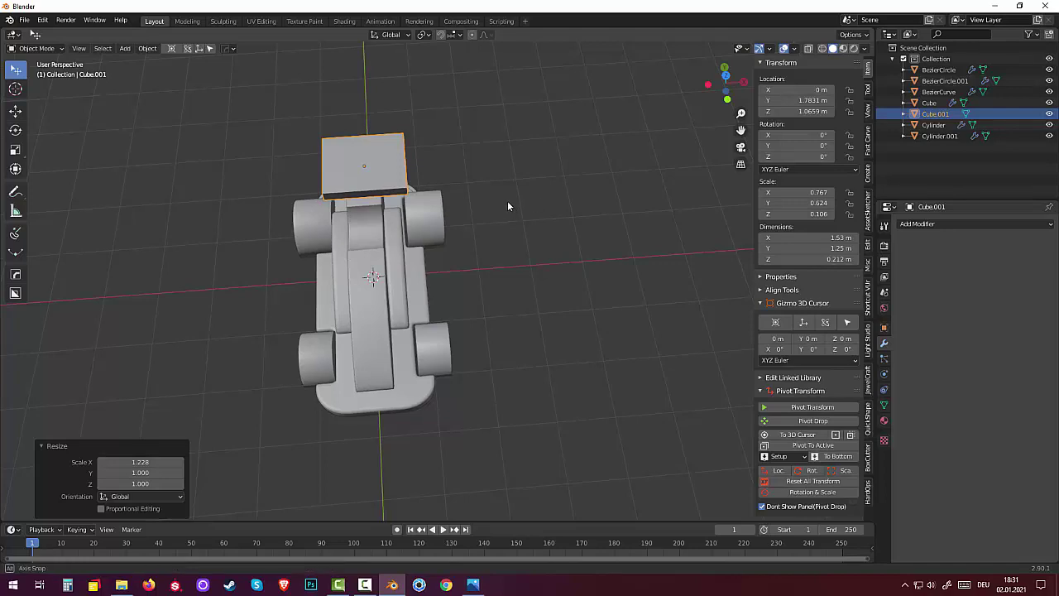
middle_drag(507, 200, 488, 155)
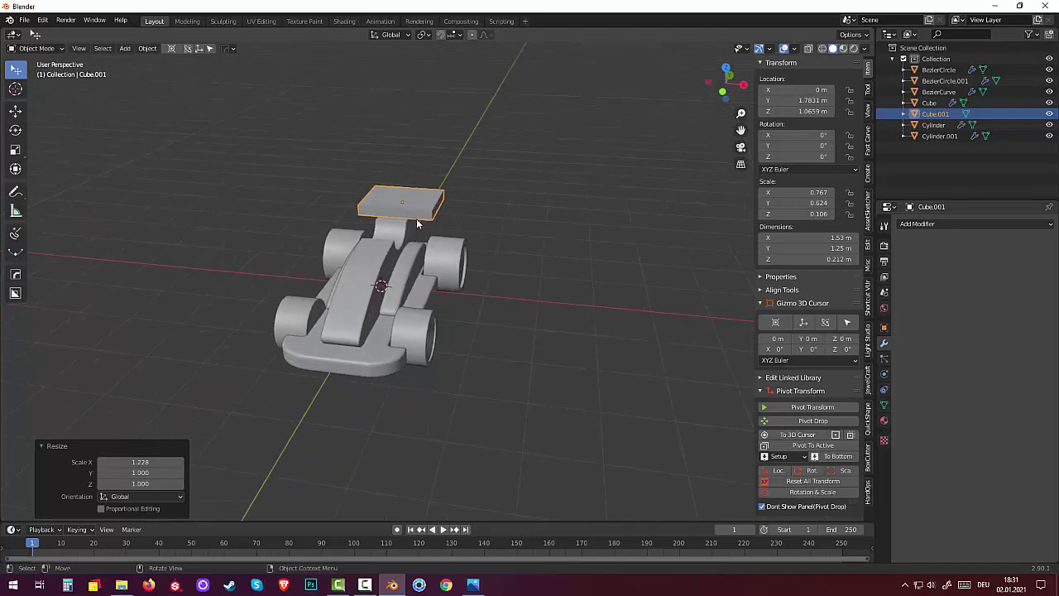
In Edit Mode, scale the slab's front face narrower along X
key(Tab)
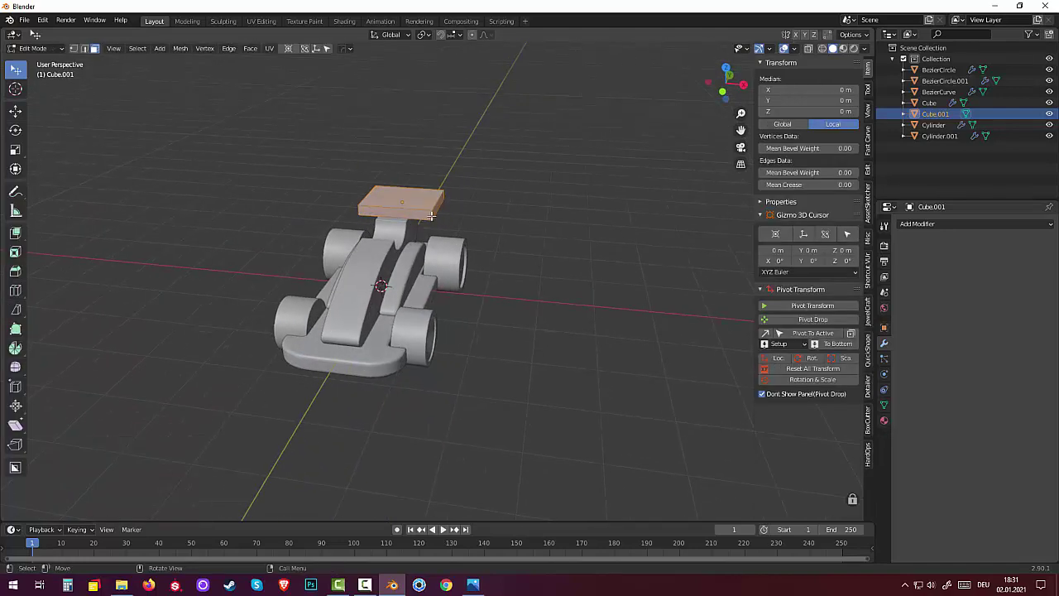
click(432, 215)
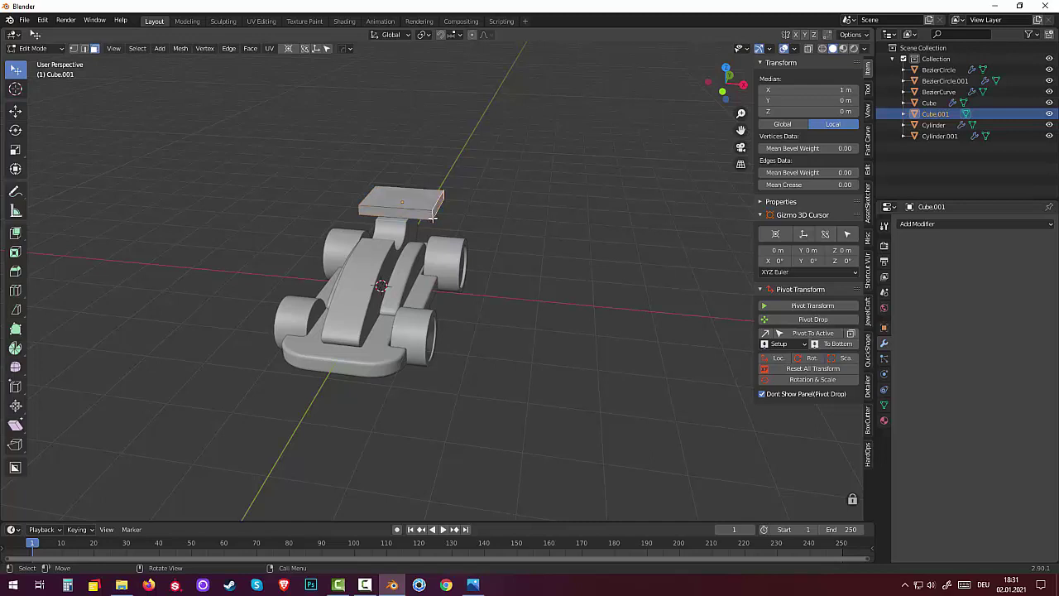
click(356, 217)
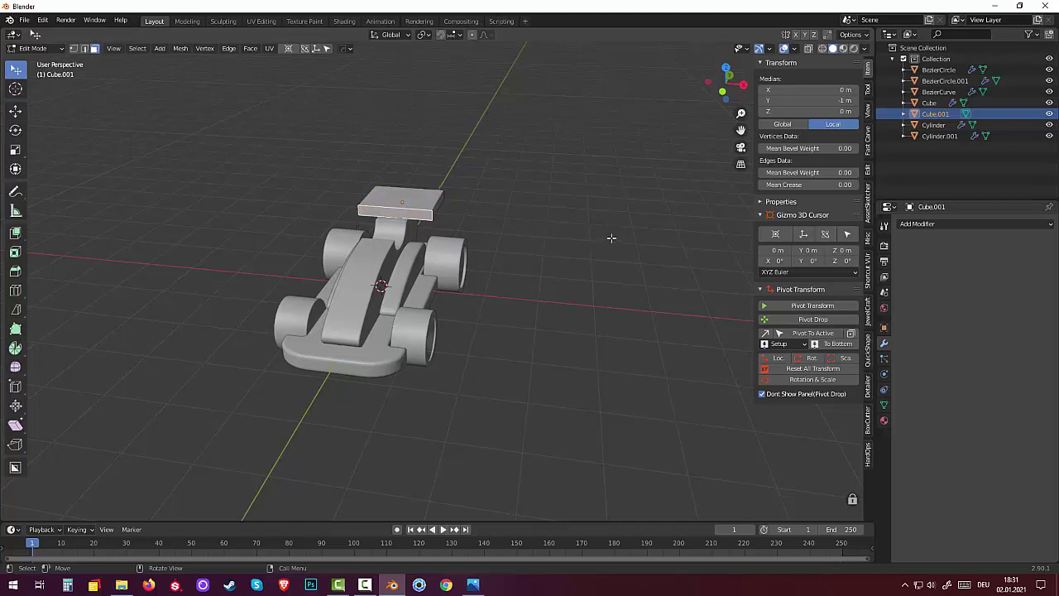
key(s)
key(x)
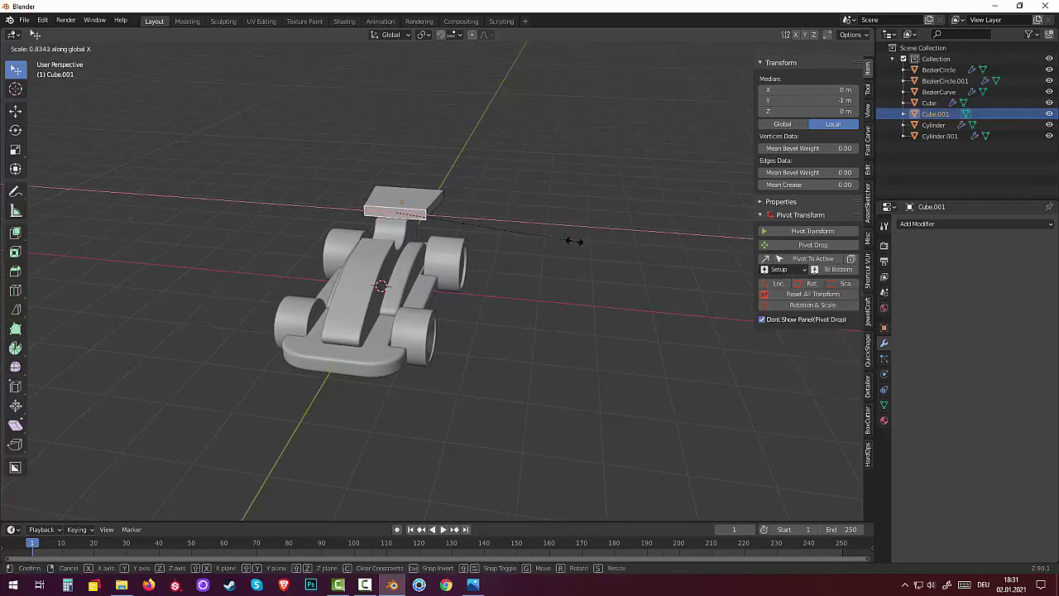
click(583, 241)
Add a 3-segment 0.04 m Bevel limited at 30° to the slab, back in Object Mode
click(538, 288)
middle_drag(538, 289, 418, 294)
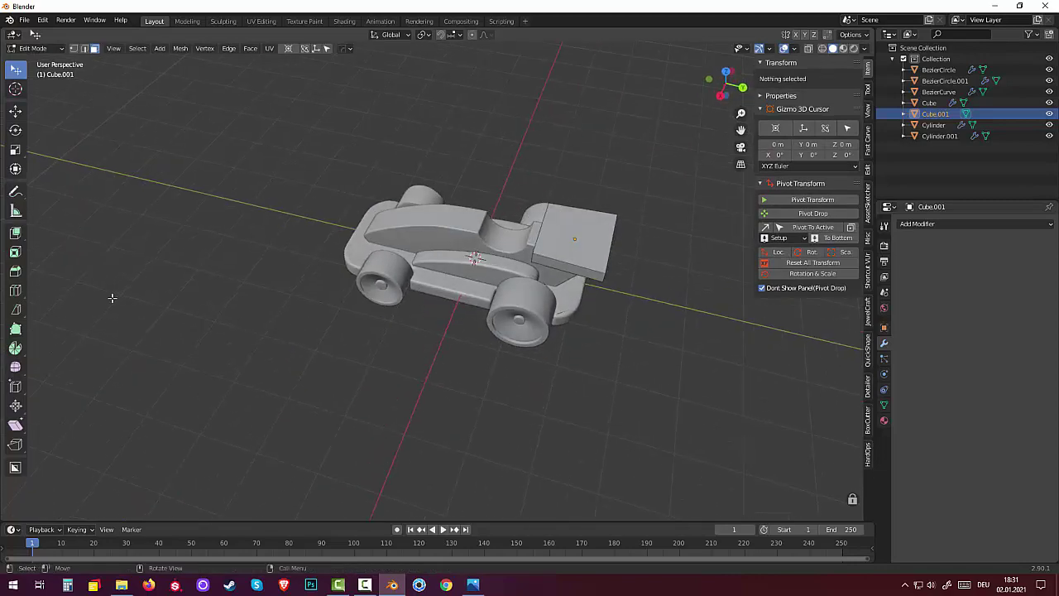
key(q)
key(q)
key(Tab)
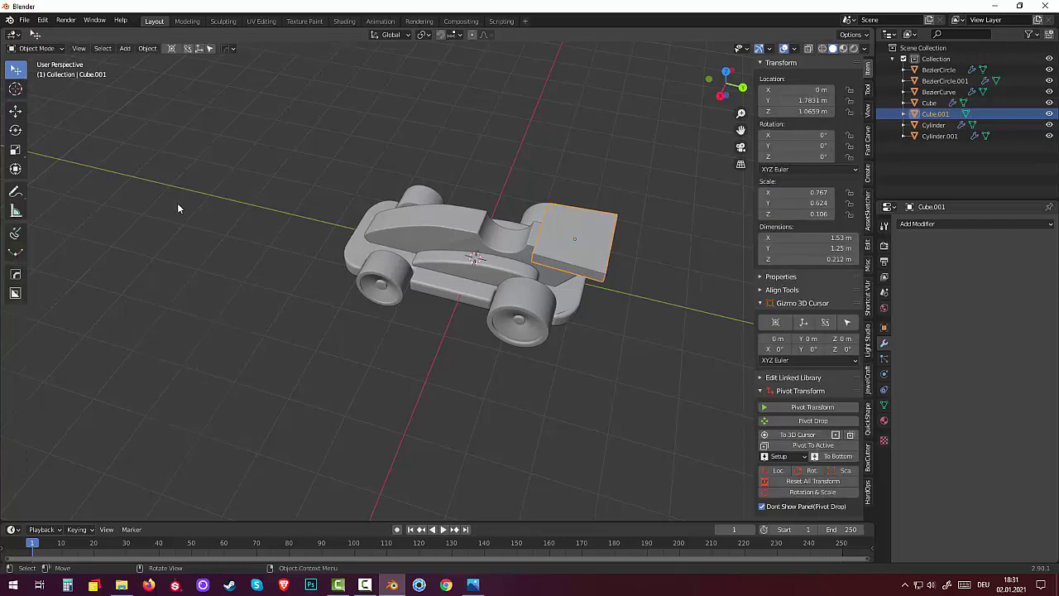
Bevel the rear spoiler slab's edges using the HardOps Q-menu Bevel
key(q)
click(169, 208)
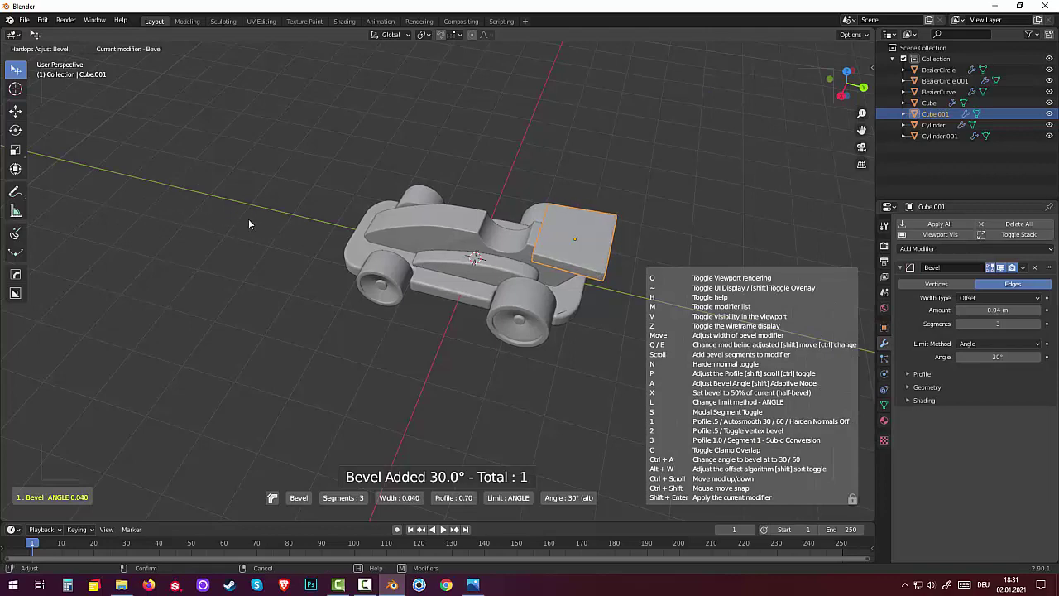
click(248, 219)
Orbit to a top-down view of the car and select the front wheel
mouse_move(194, 236)
middle_down()
mouse_move(282, 264)
mouse_move(417, 259)
mouse_move(509, 187)
mouse_move(391, 263)
mouse_move(293, 232)
mouse_move(406, 334)
mouse_move(412, 317)
mouse_move(504, 296)
mouse_move(602, 308)
mouse_move(414, 357)
mouse_move(385, 338)
mouse_move(385, 317)
mouse_move(379, 333)
mouse_move(380, 303)
mouse_move(367, 319)
middle_up()
scroll(406, 327, up, 3)
click(352, 346)
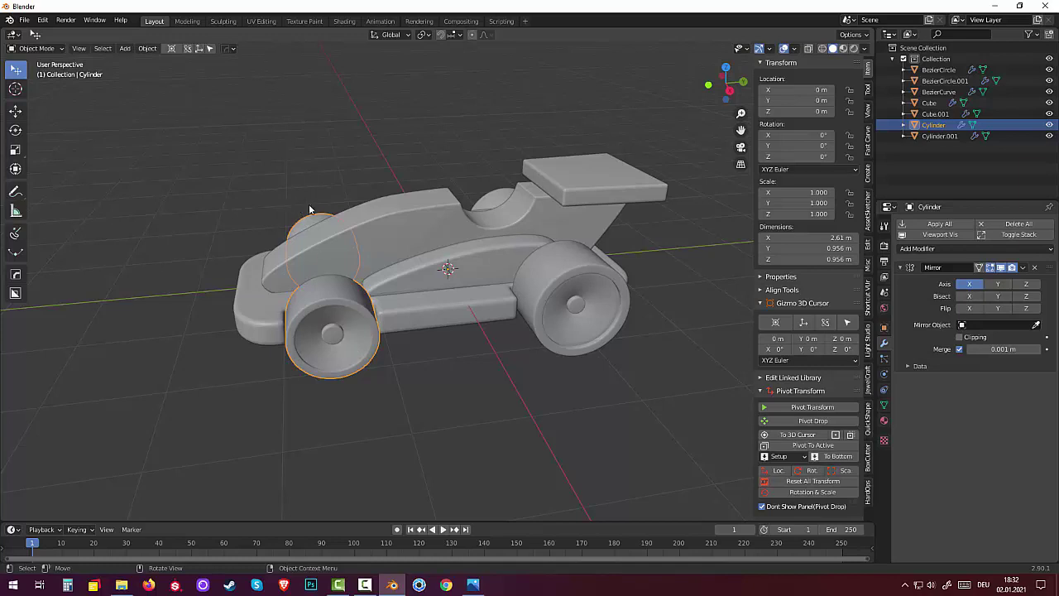
Assign the existing 'Material' to the BezierCurve body, then select the front wheel Cylinder
click(404, 236)
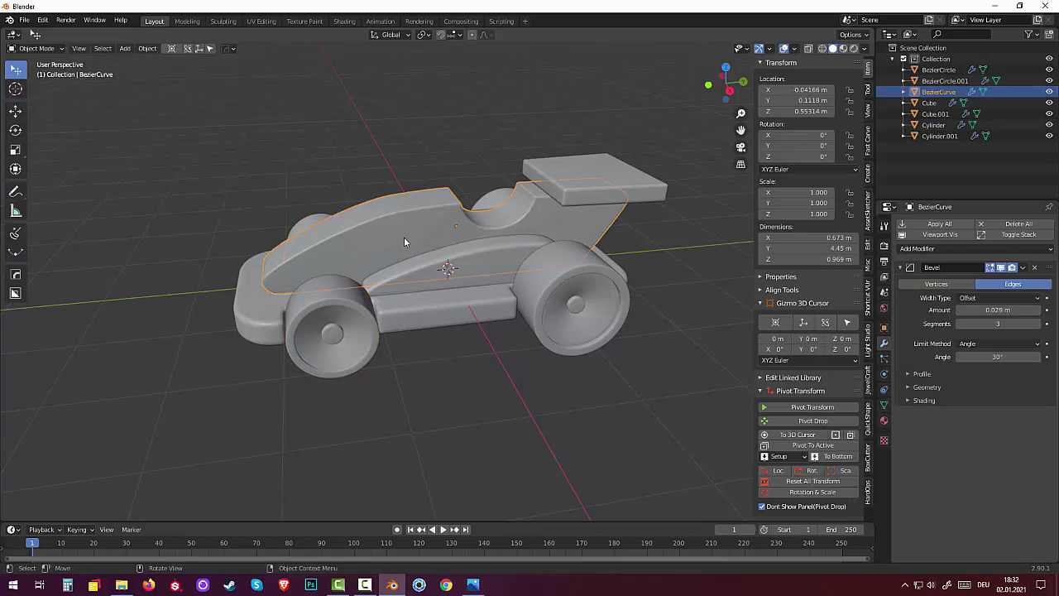
click(884, 421)
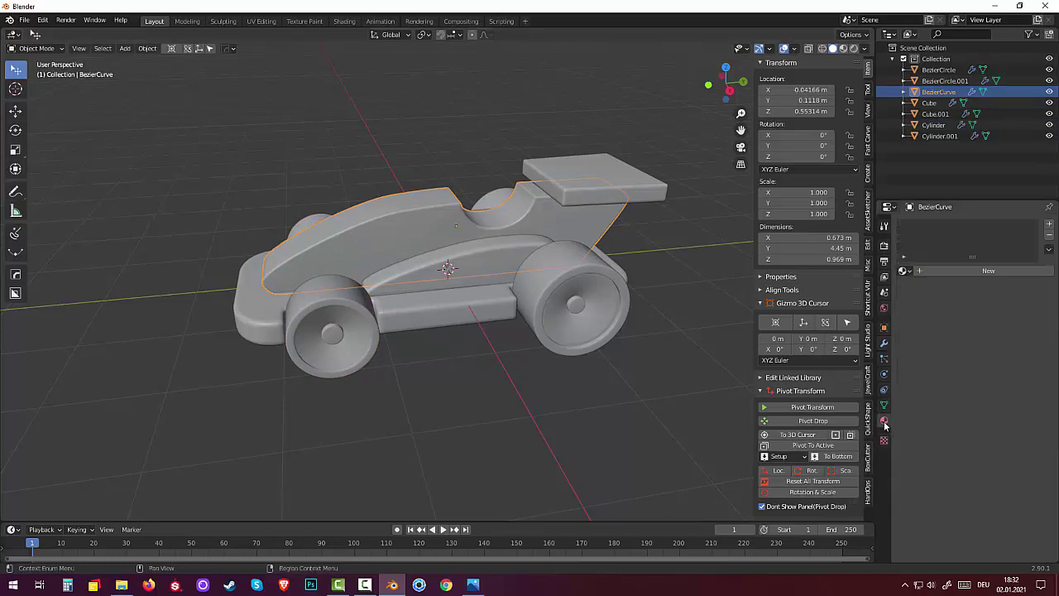
click(905, 271)
click(924, 288)
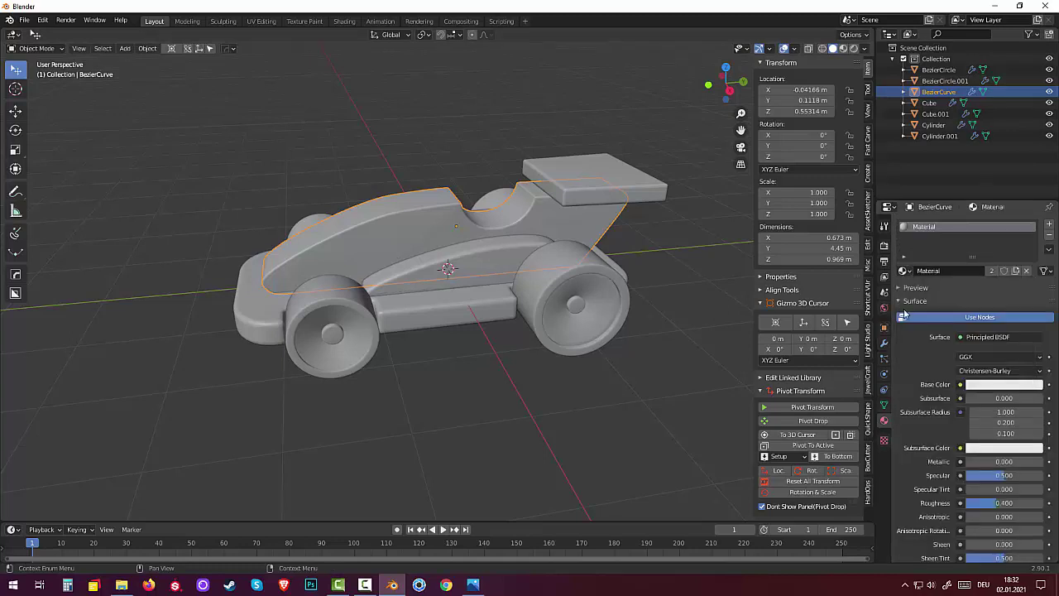
click(560, 424)
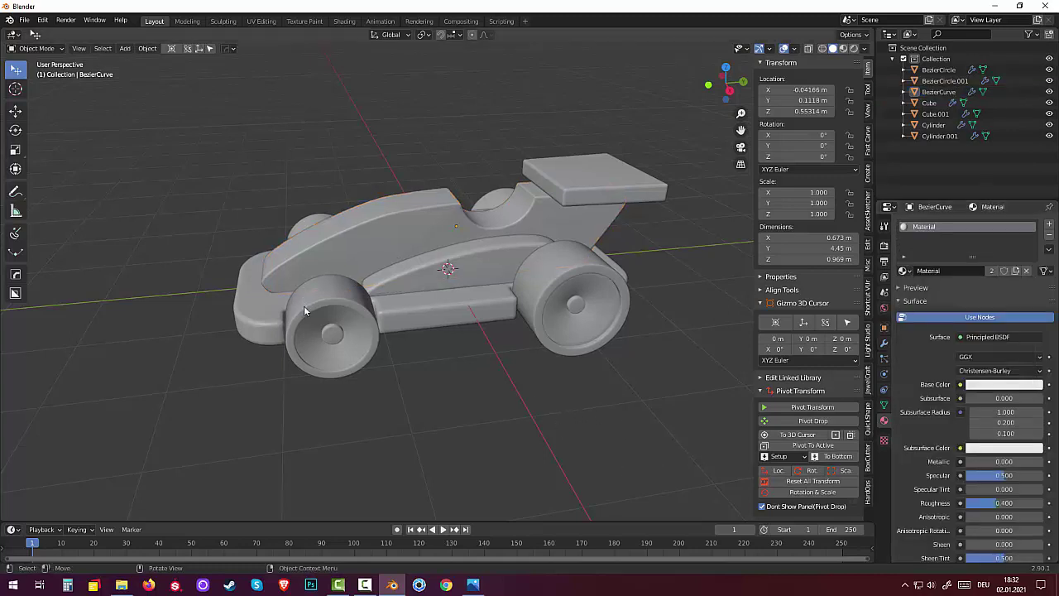
click(339, 301)
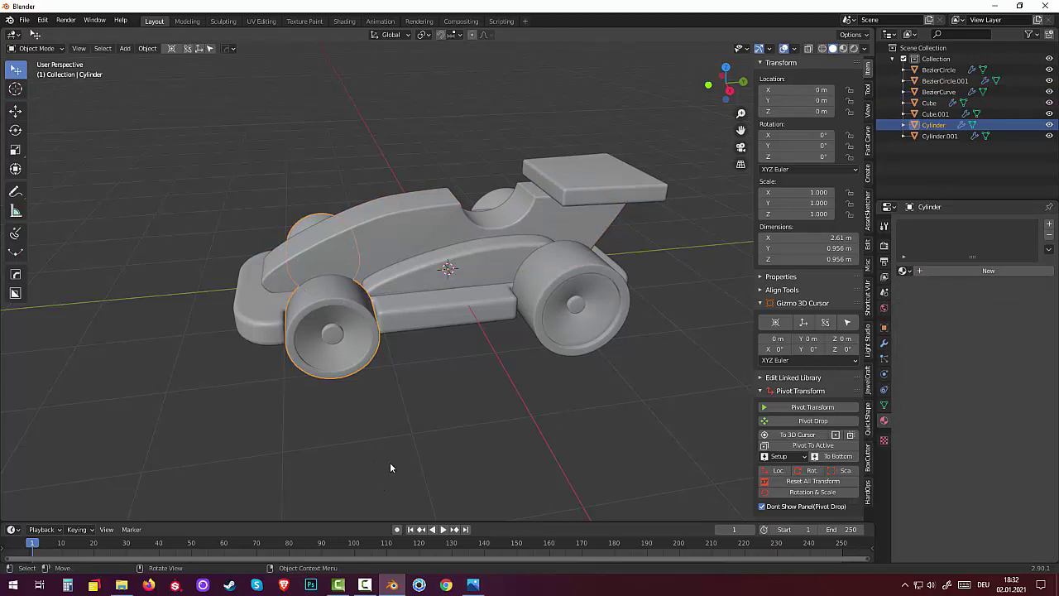
In Edit Mode, select the front wheel's faces, growing outward from the hub
key(Tab)
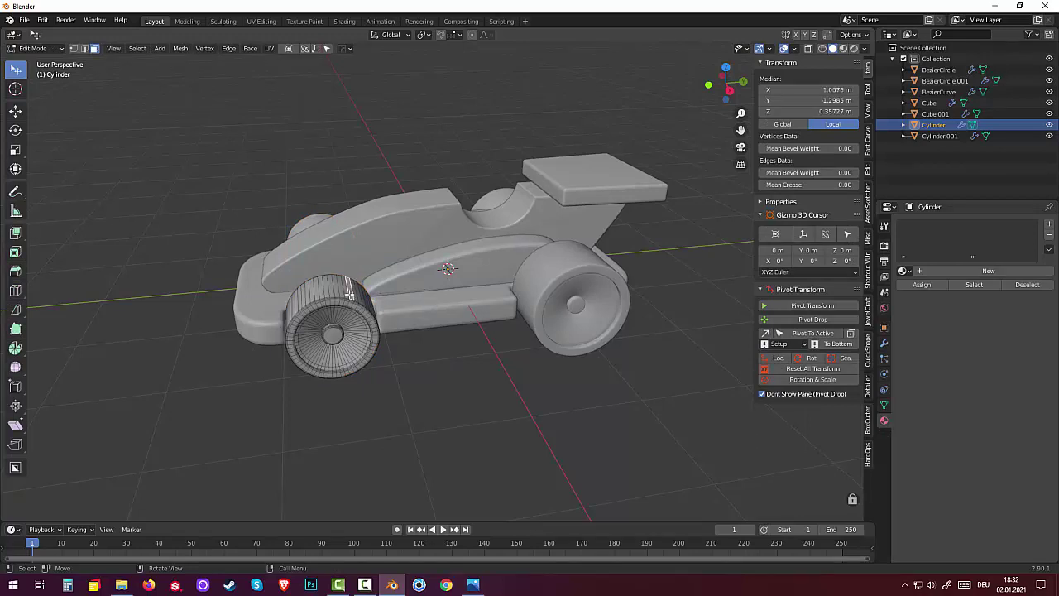
click(336, 335)
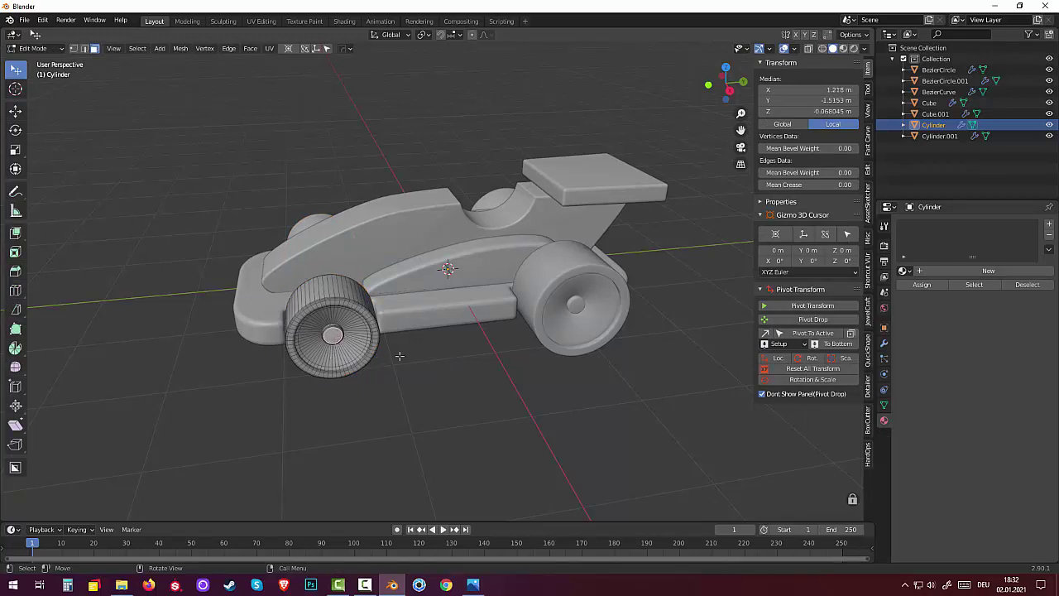
key(ctrl+KP_Add)
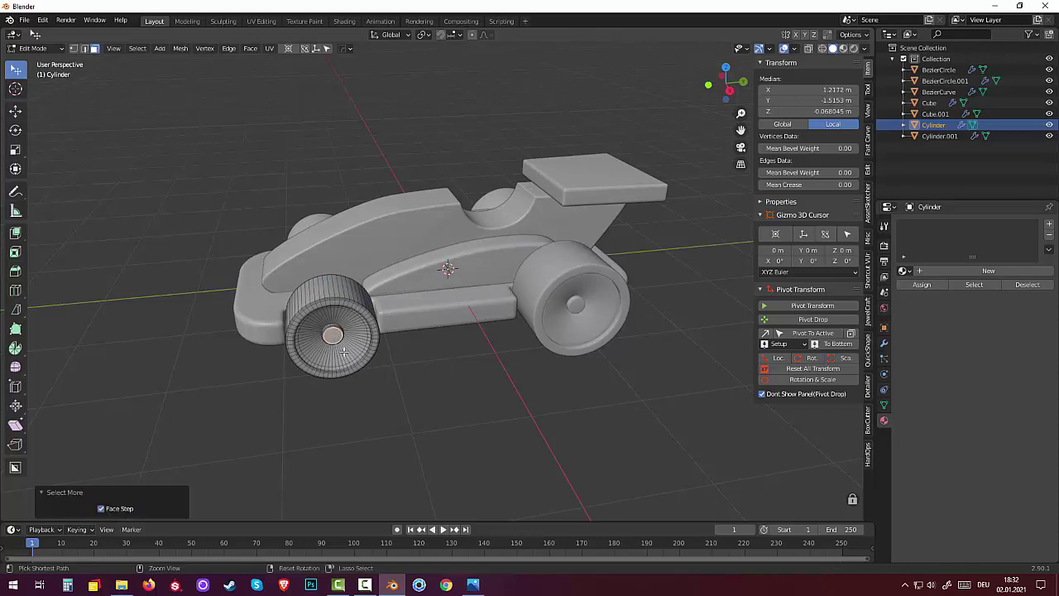
key(ctrl+KP_Add)
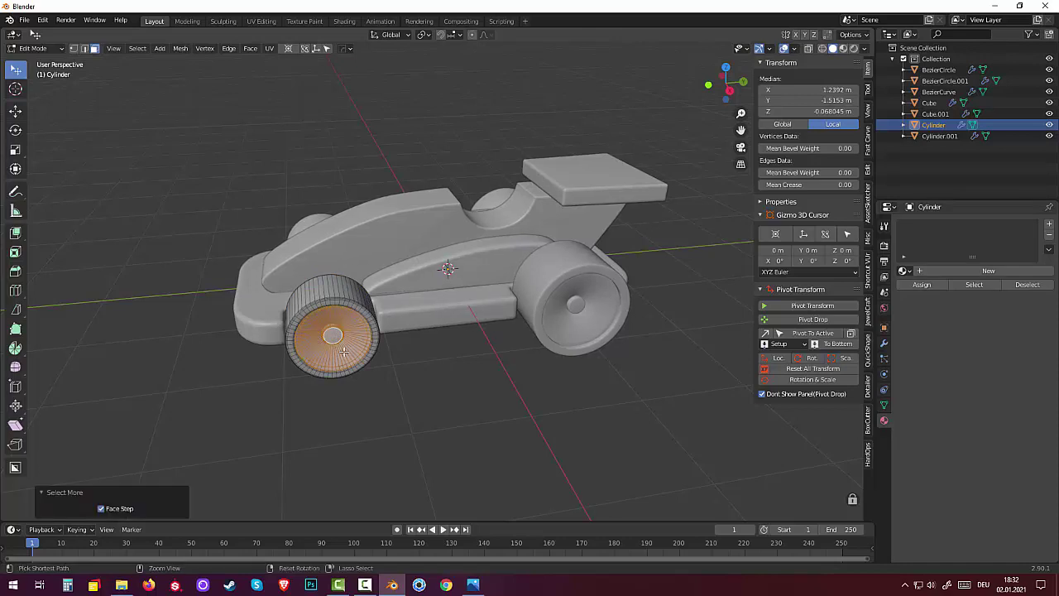
key(ctrl+KP_Add)
key(ctrl+KP_Add)
key(ctrl+KP_Add)
key(ctrl+KP_Add)
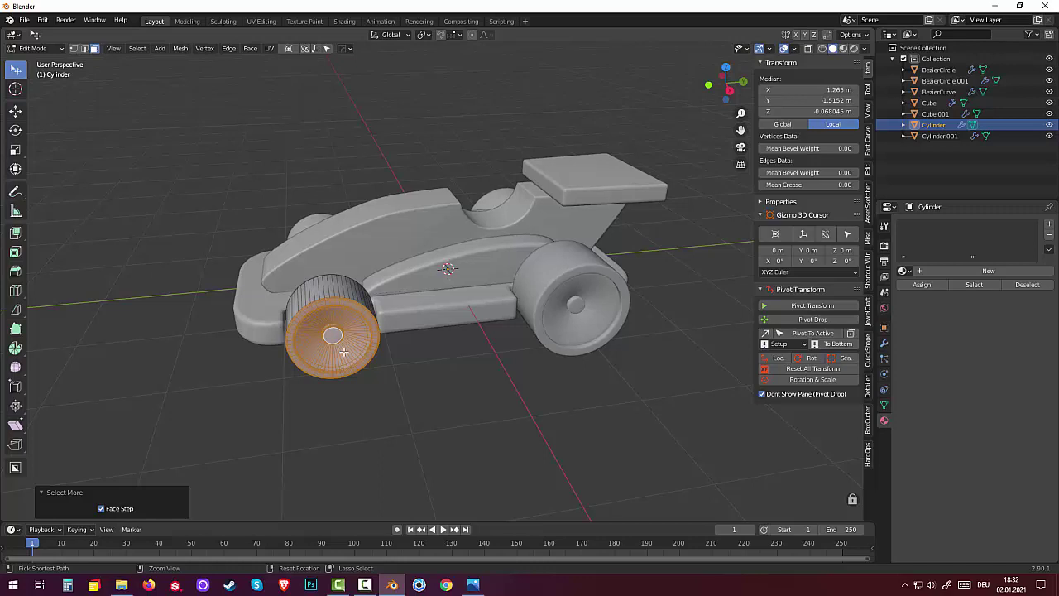
key(ctrl+KP_Add)
key(ctrl+KP_Add)
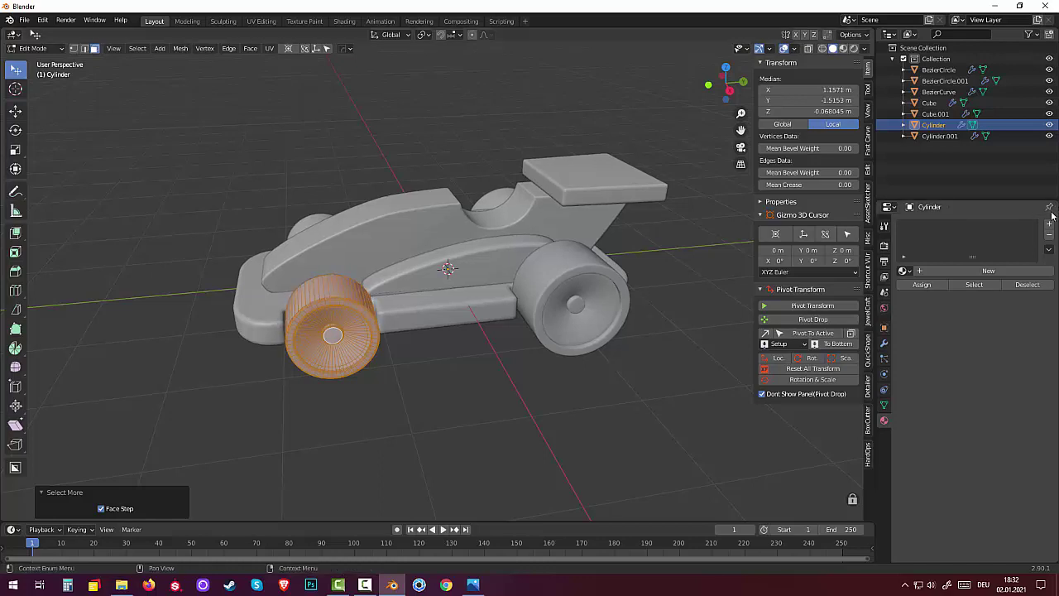
Add a new wheel material, Material.001, with near-black Base Color (value about 0.07)
click(1048, 224)
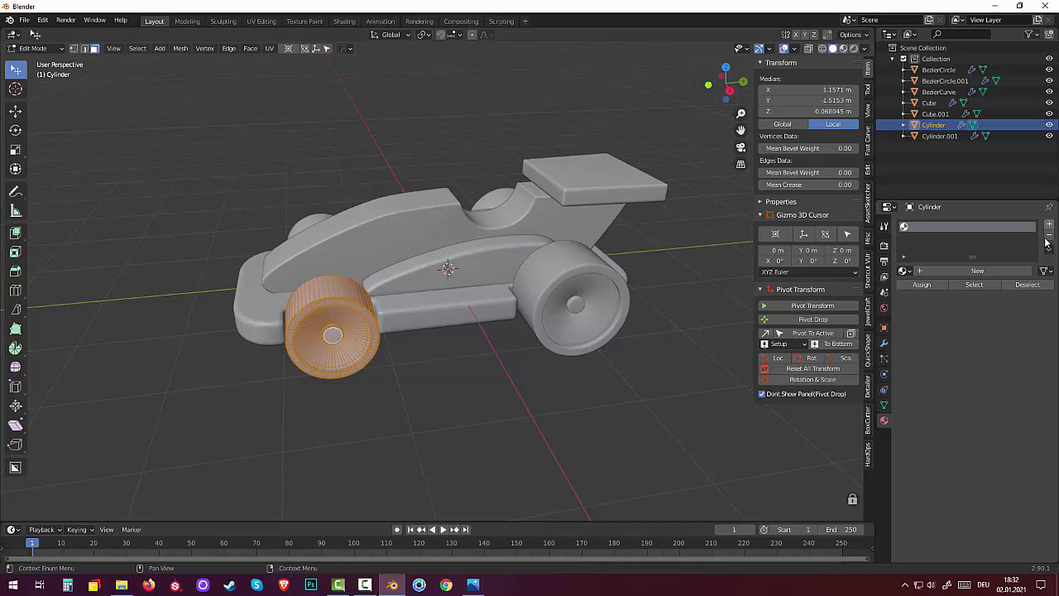
click(977, 271)
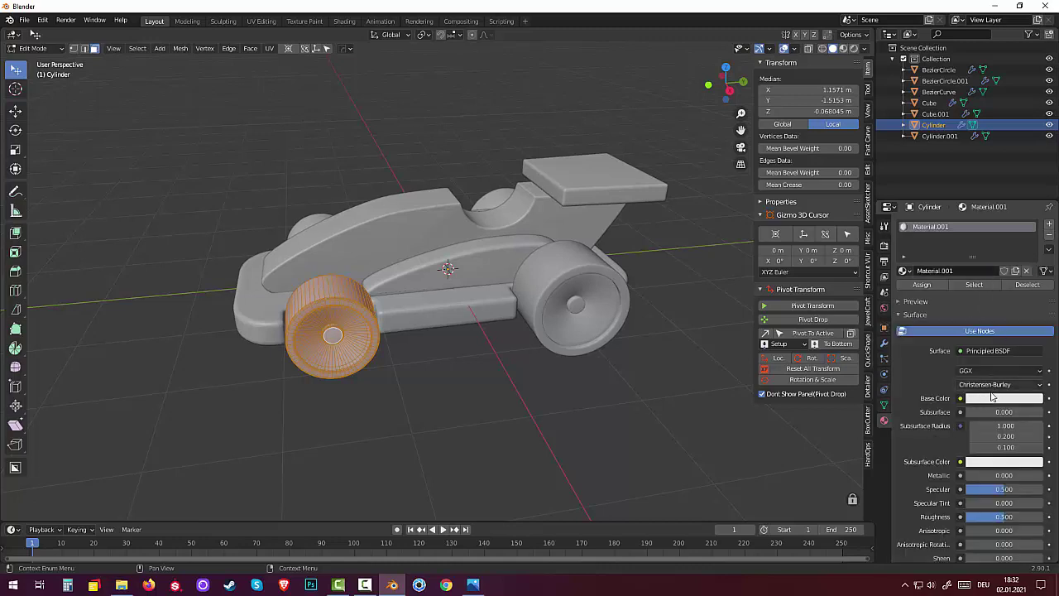
click(1002, 398)
click(1033, 288)
drag(1033, 286, 1033, 314)
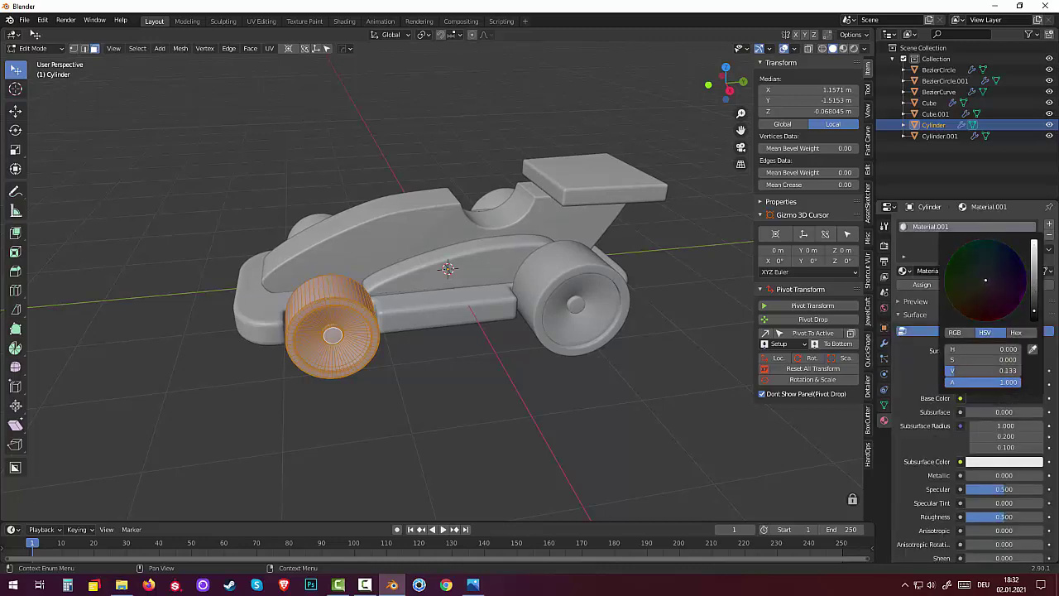
Deselect, switch to Material Preview shading, and select the wheel's hub faces
key(alt+a)
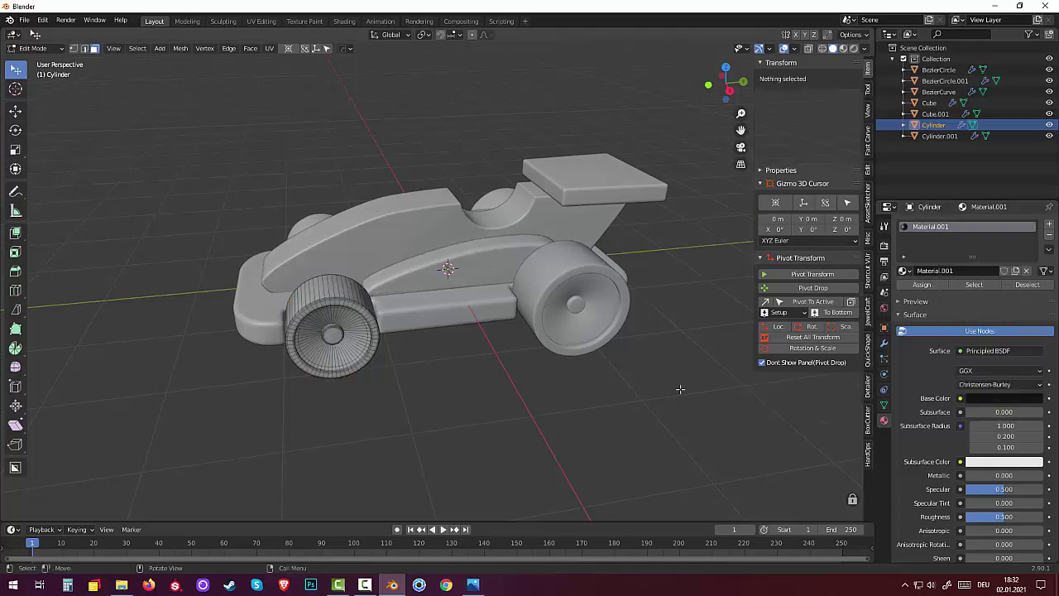
click(843, 48)
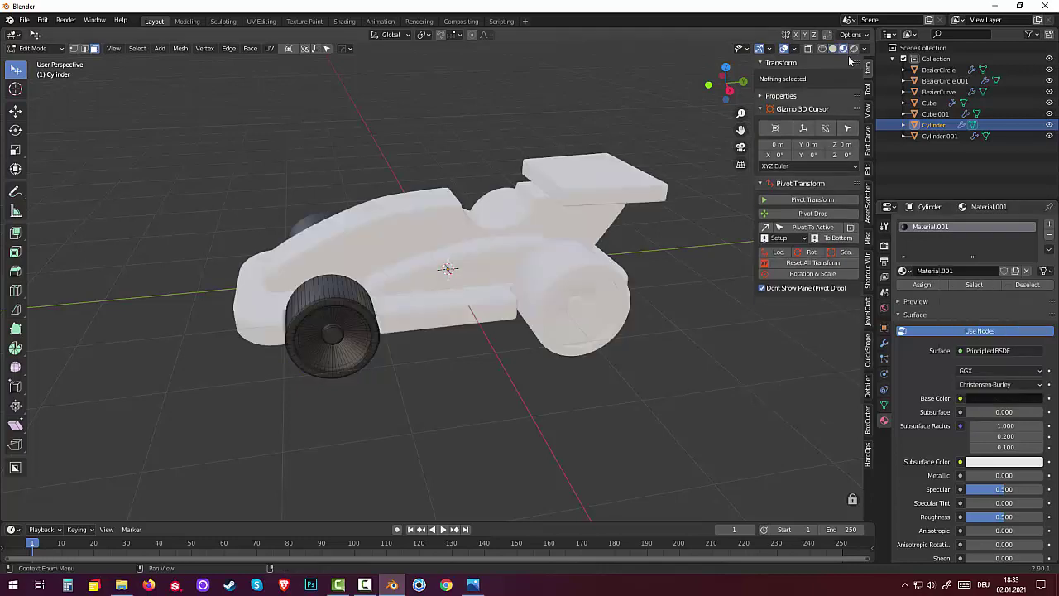
click(334, 339)
key(ctrl+KP_Add)
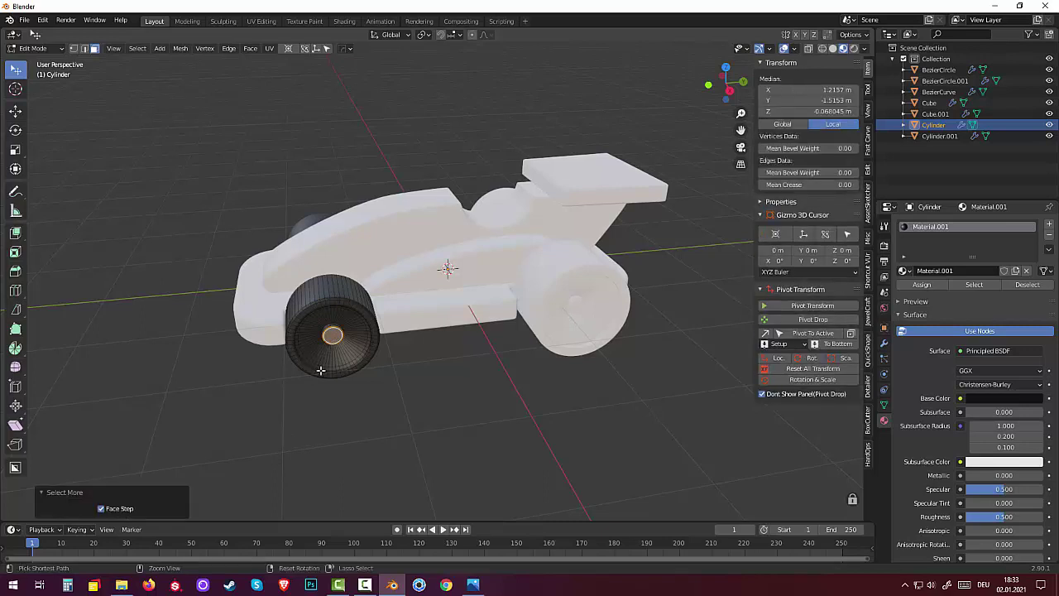
key(ctrl+KP_Add)
key(ctrl+KP_Add)
key(ctrl+KP_Add)
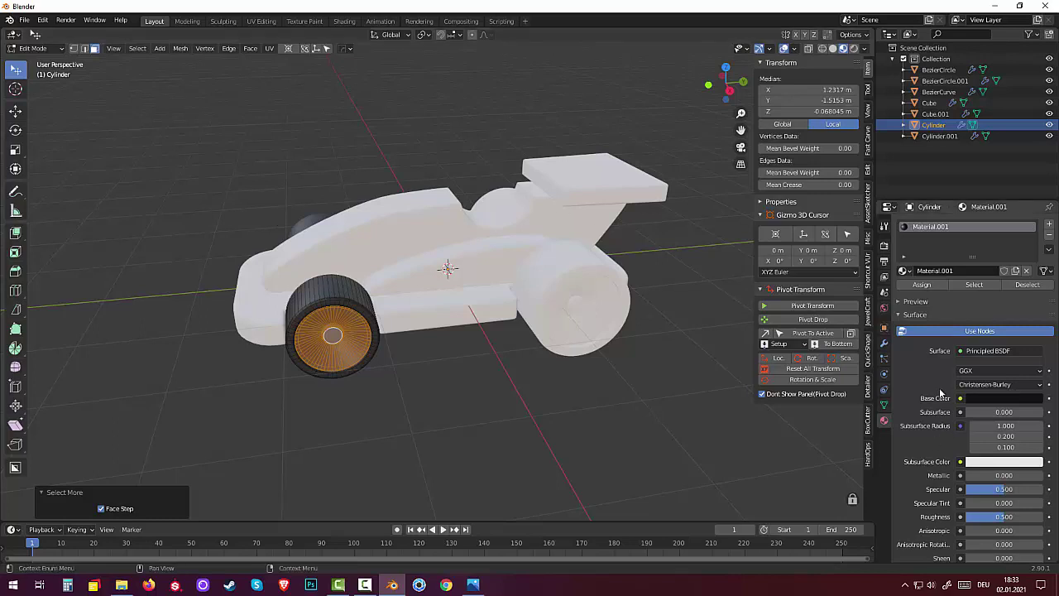
Add a second wheel material, Material.002, with mid-gray Base Color (value about 0.33)
click(1049, 223)
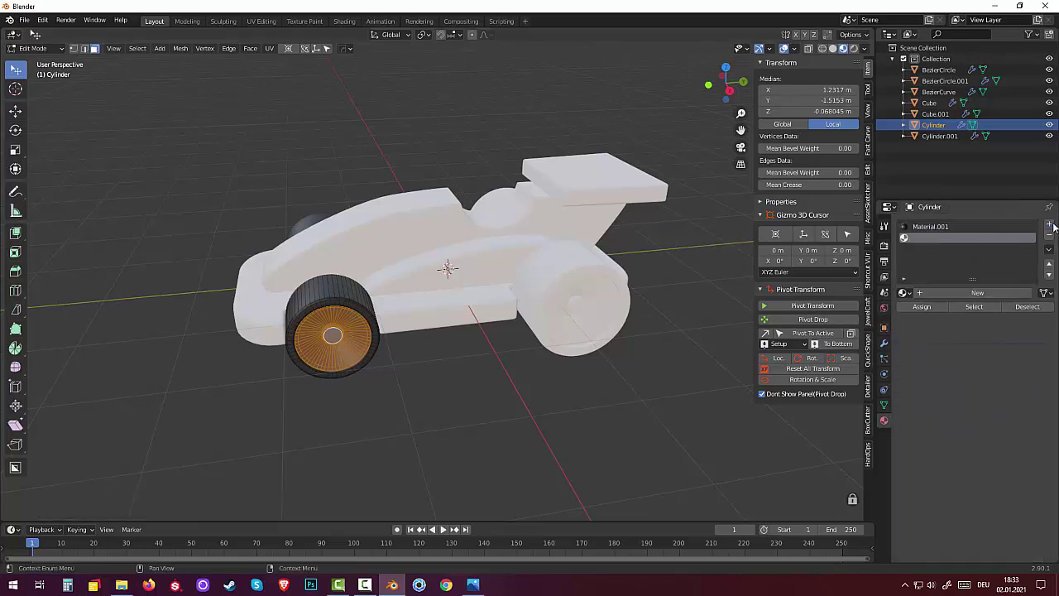
click(966, 293)
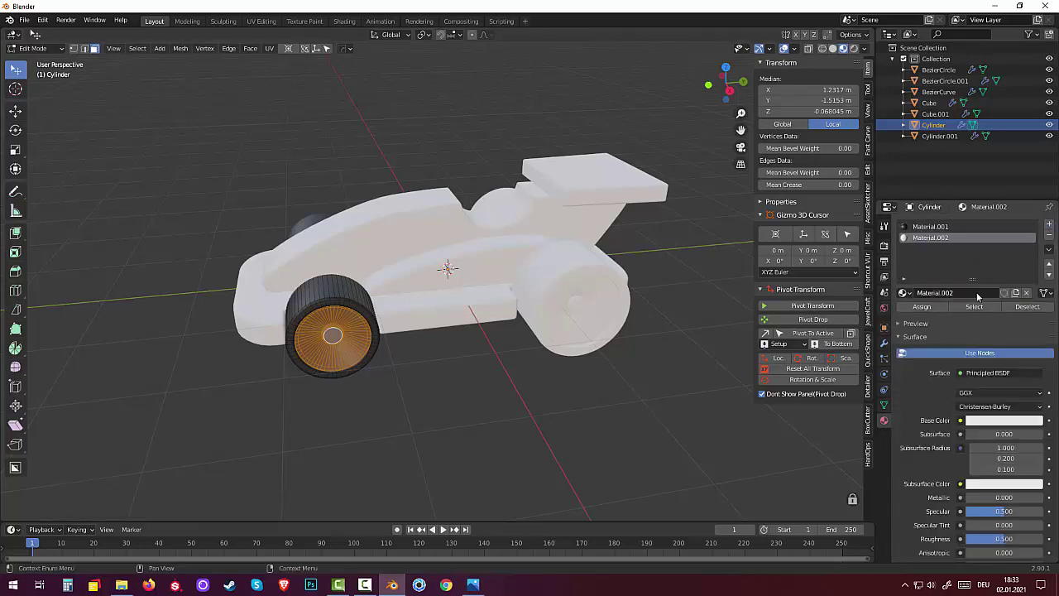
click(986, 422)
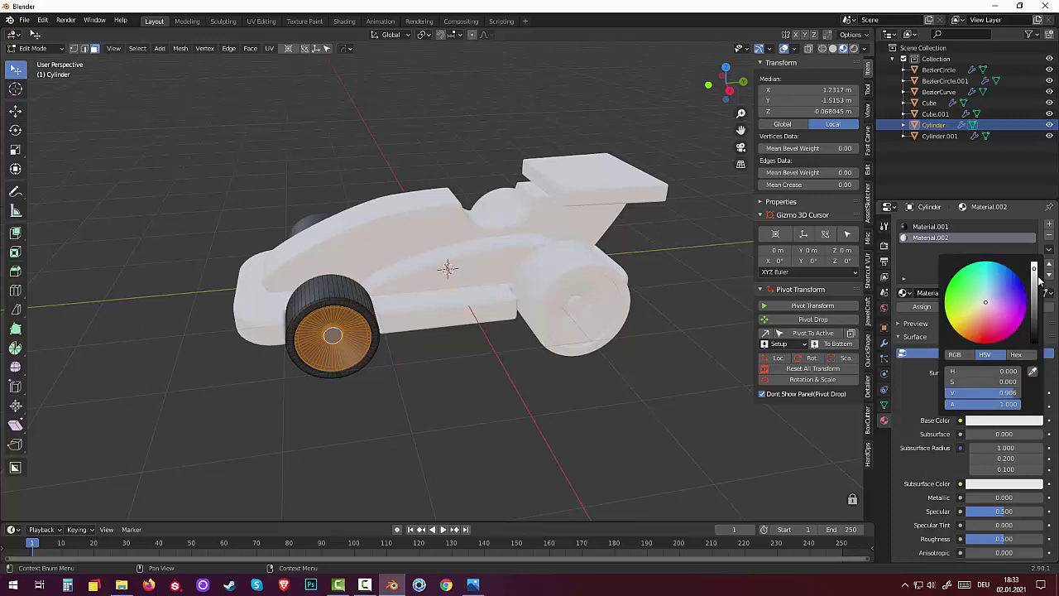
drag(1035, 284, 1035, 316)
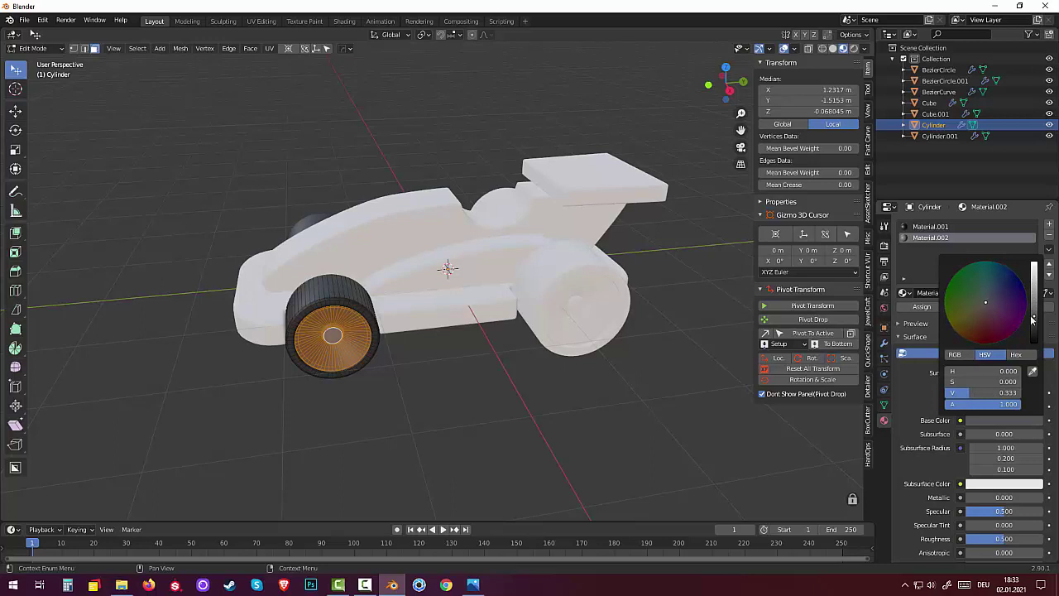
click(590, 461)
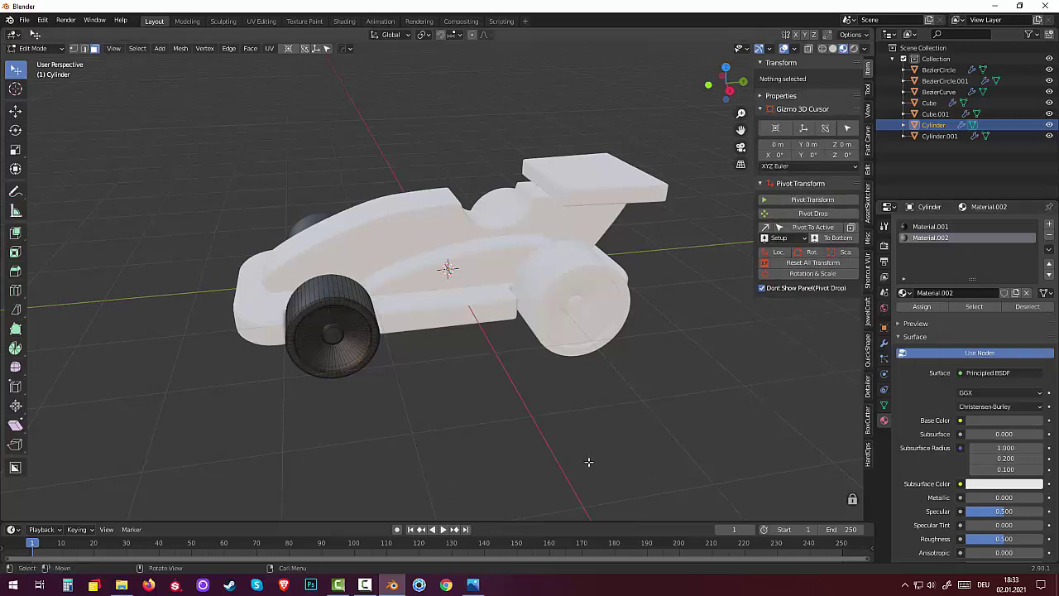
Select only the hub faces and assign the gray Material.002 to them
click(331, 334)
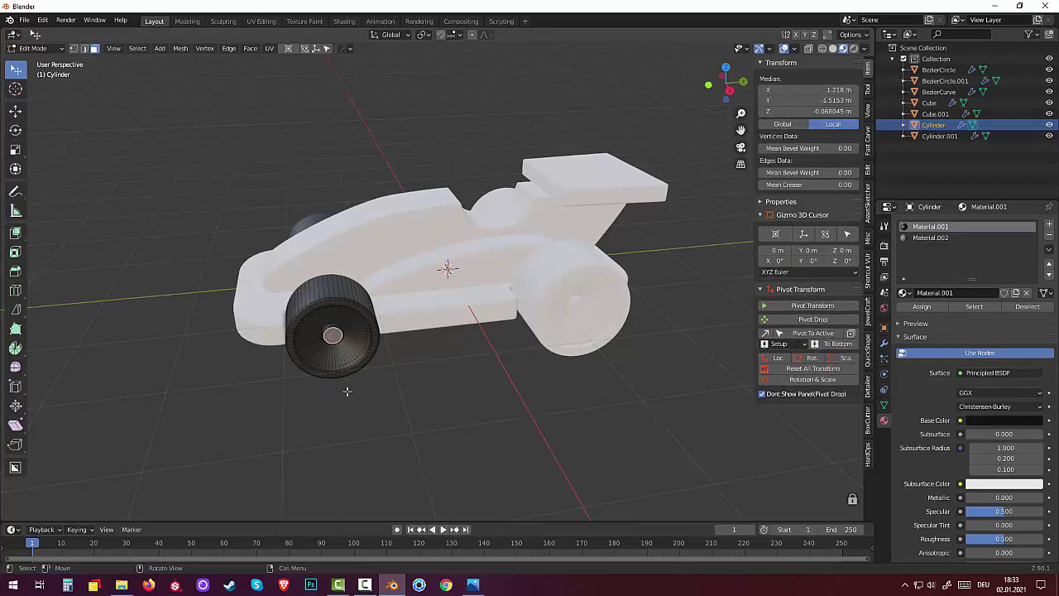
key(ctrl+KP_Add)
key(ctrl+KP_Add)
key(ctrl+KP_Add)
key(ctrl+KP_Add)
key(ctrl+KP_Add)
key(ctrl+KP_Add)
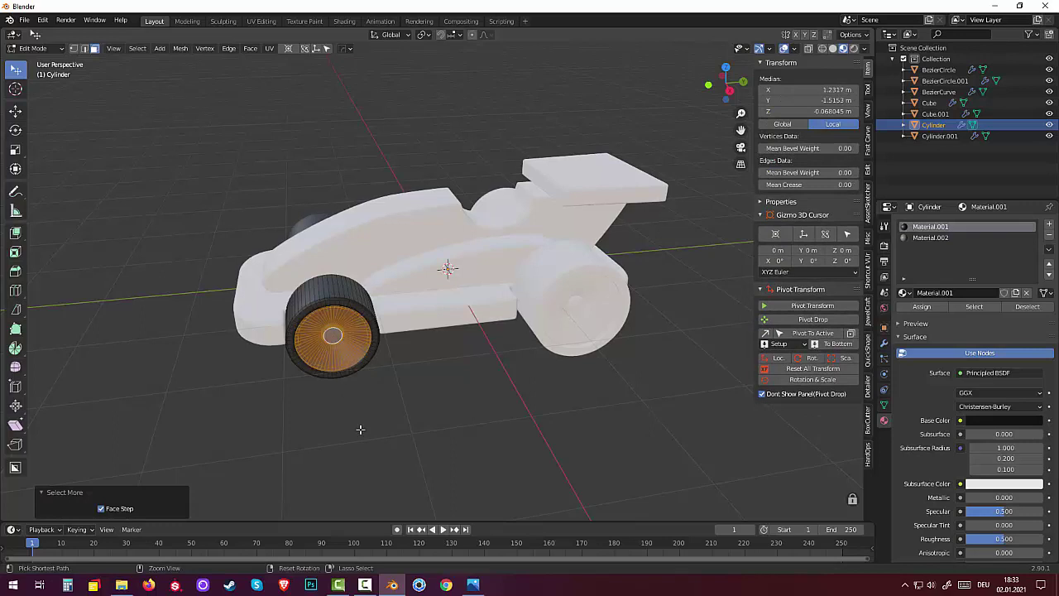
key(ctrl+KP_Add)
key(ctrl+KP_Add)
key(ctrl+KP_Add)
key(ctrl+KP_Add)
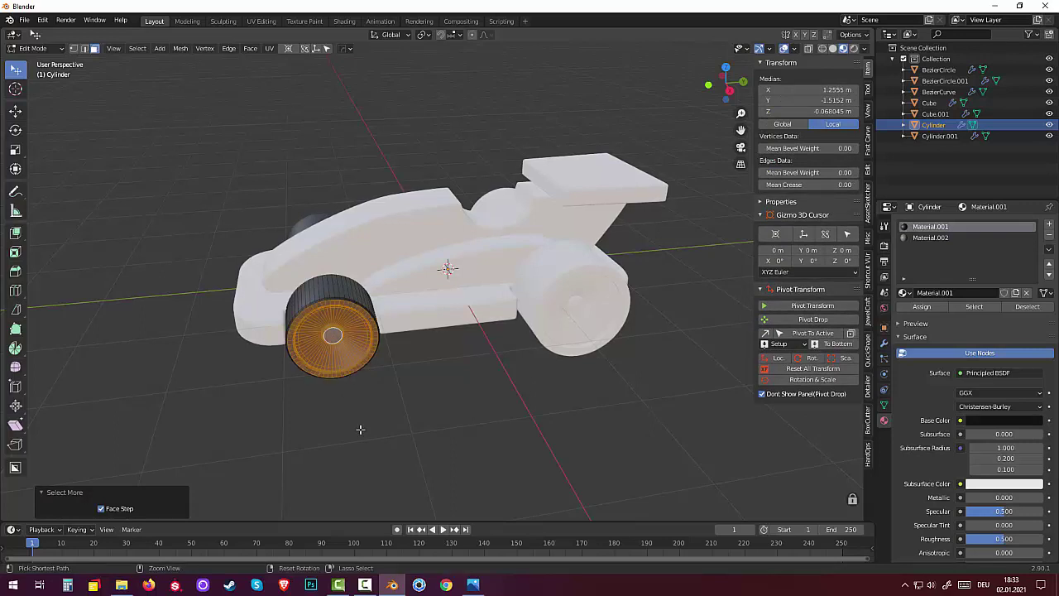
key(ctrl+KP_Subtract)
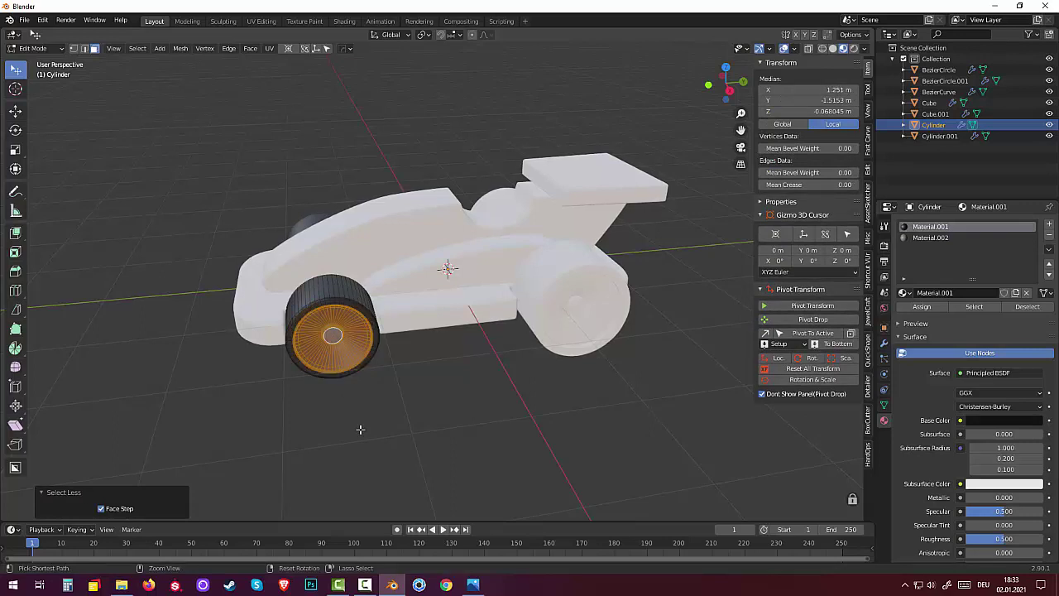
key(ctrl+KP_Subtract)
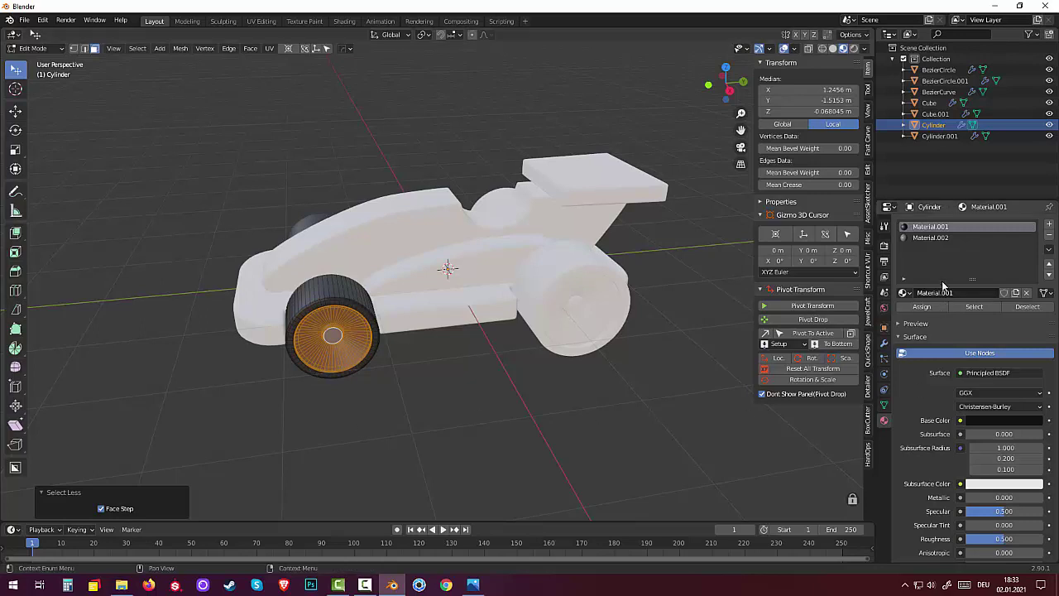
click(935, 238)
click(921, 307)
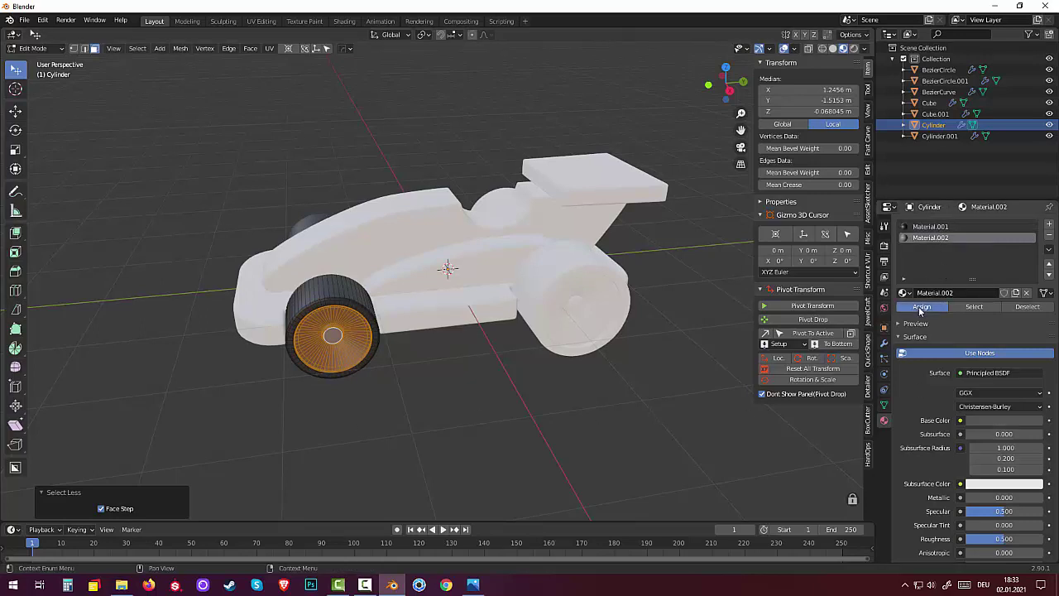
click(476, 432)
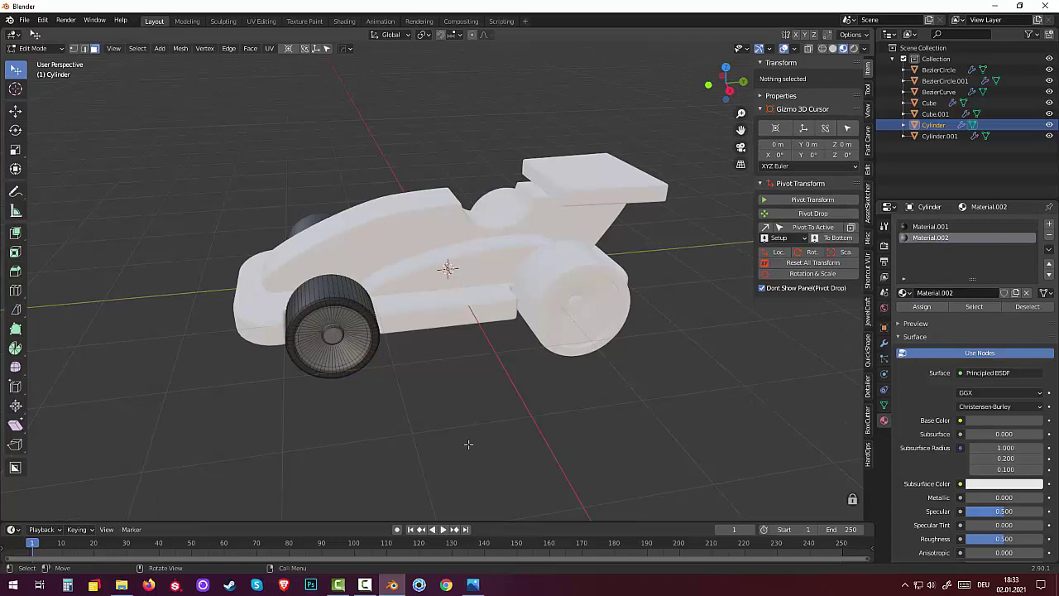
Return to Object Mode and select the car's Cube base
mouse_move(573, 442)
middle_down()
mouse_move(633, 417)
mouse_move(584, 362)
middle_up()
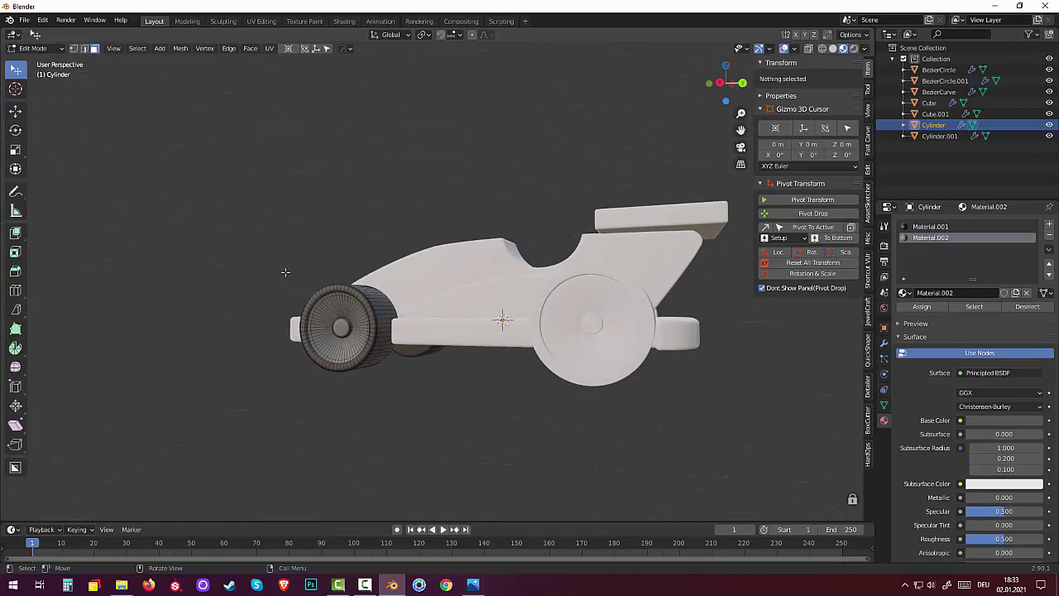
key(Tab)
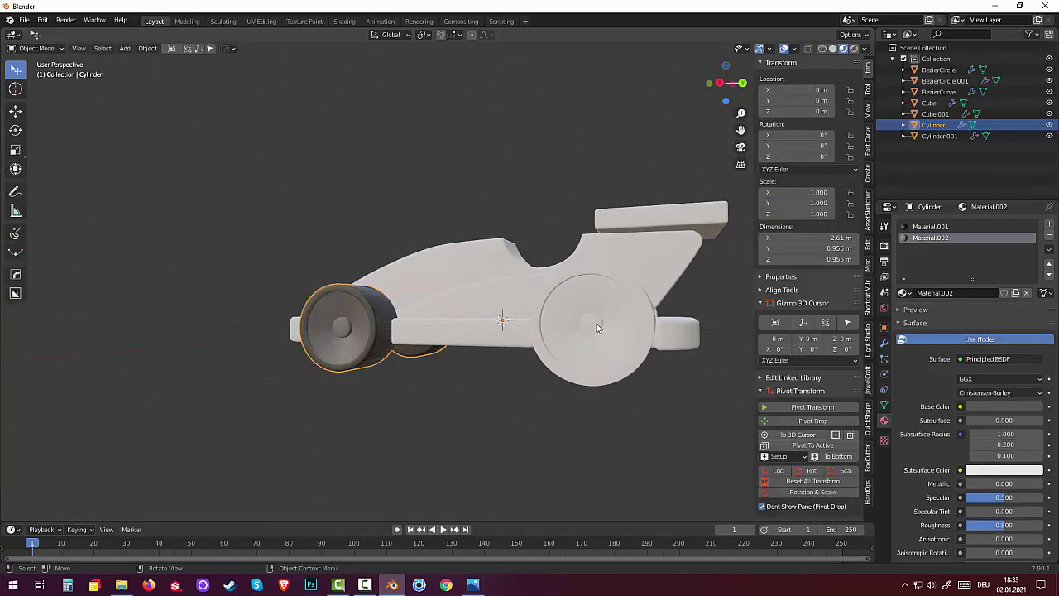
click(598, 328)
click(673, 337)
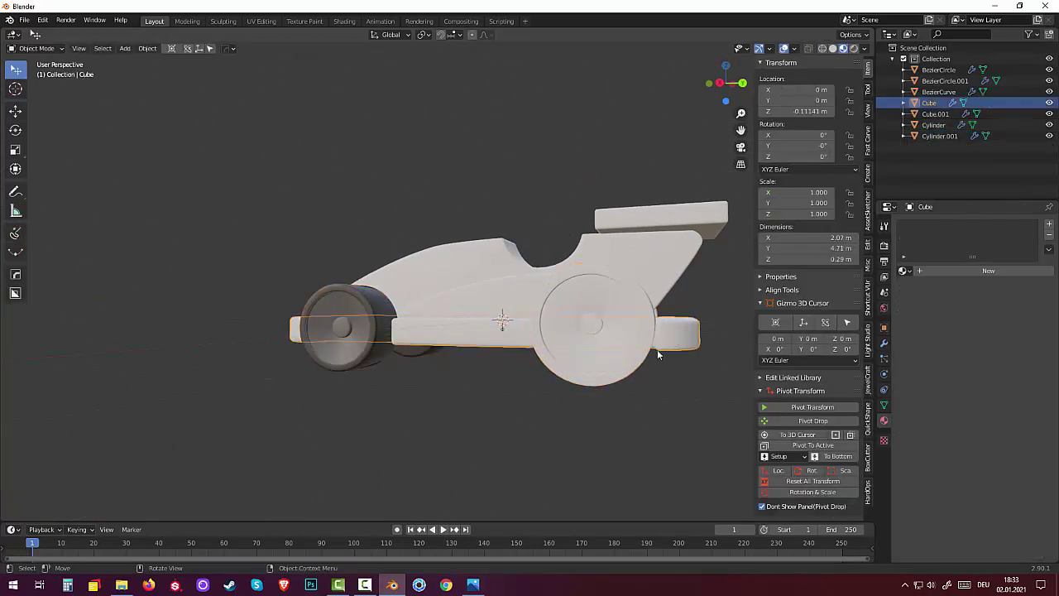
mouse_move(659, 354)
middle_down()
mouse_move(634, 377)
mouse_move(641, 407)
mouse_move(662, 414)
mouse_move(404, 266)
middle_up()
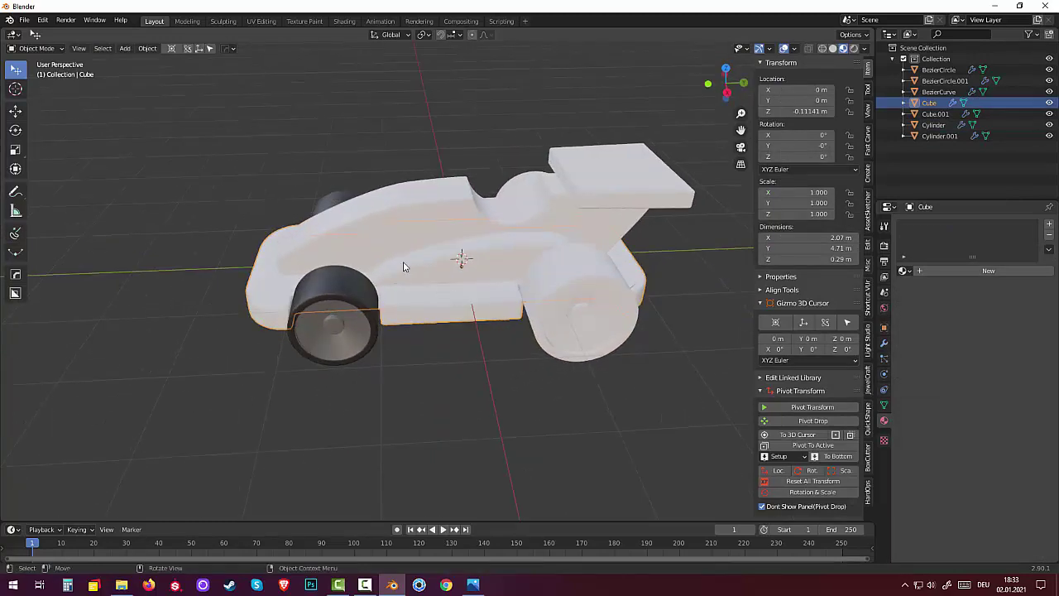
click(380, 237)
click(493, 272)
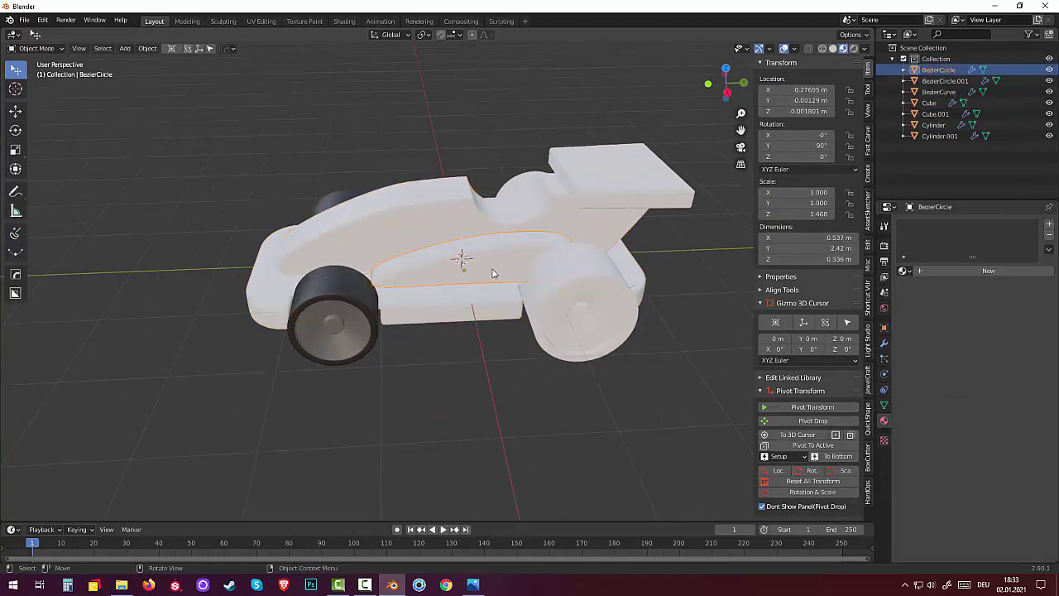
mouse_move(574, 192)
middle_down()
mouse_move(627, 245)
mouse_move(674, 225)
mouse_move(683, 206)
mouse_move(565, 201)
mouse_move(563, 192)
middle_up()
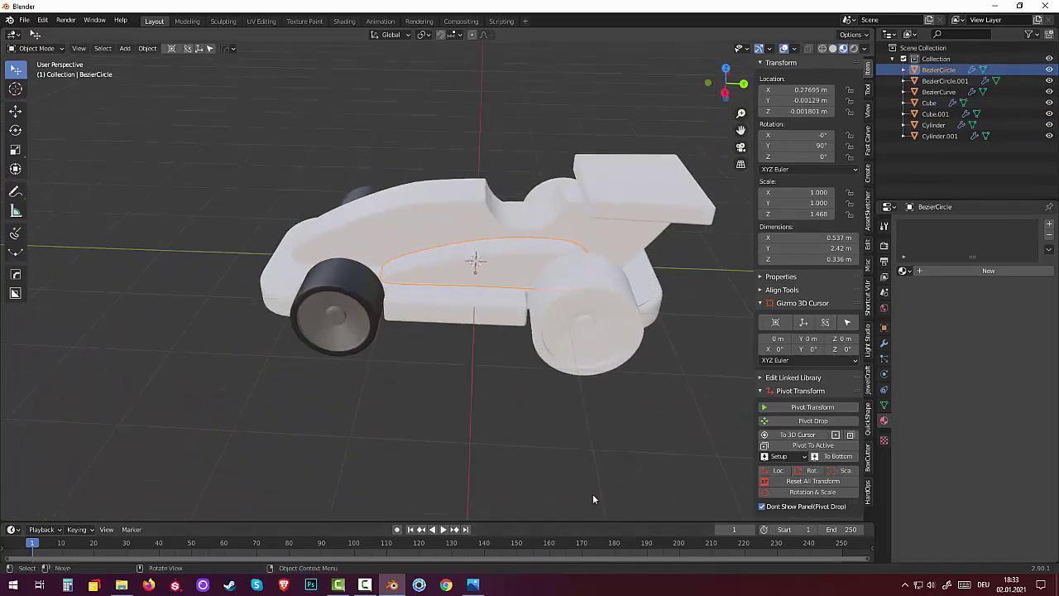
middle_drag(619, 364, 656, 352)
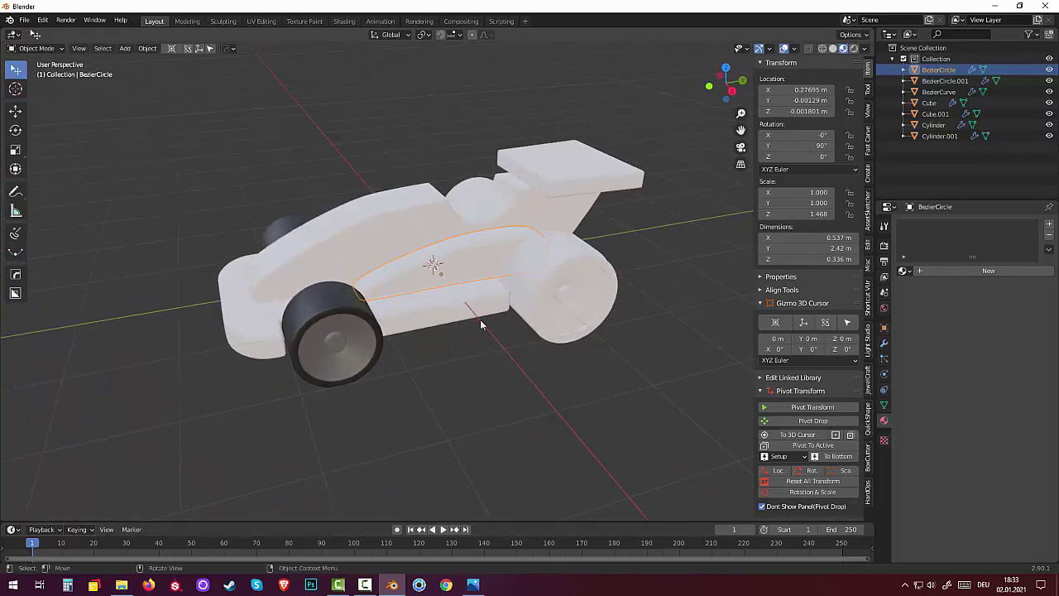
click(416, 320)
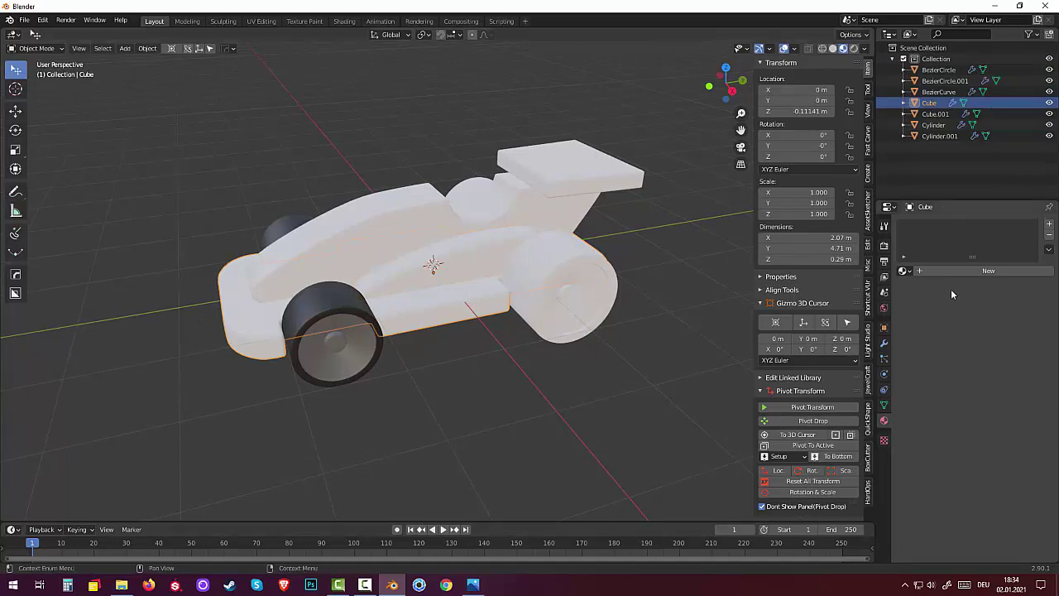
Give the Cube base a new Material.003 with an Image Texture driving Base Color, then browse for the image
click(924, 271)
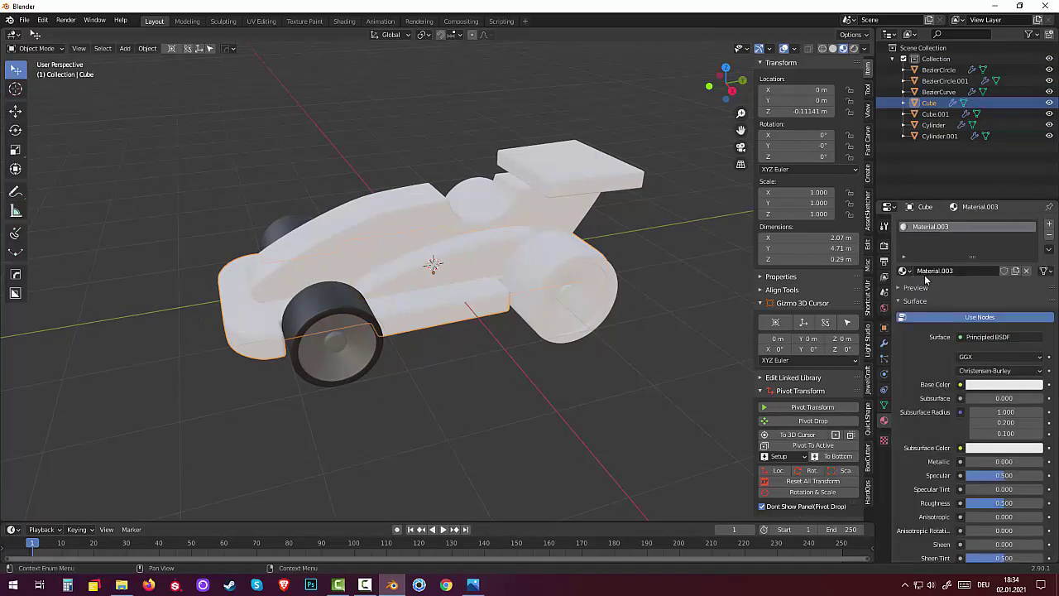
click(959, 385)
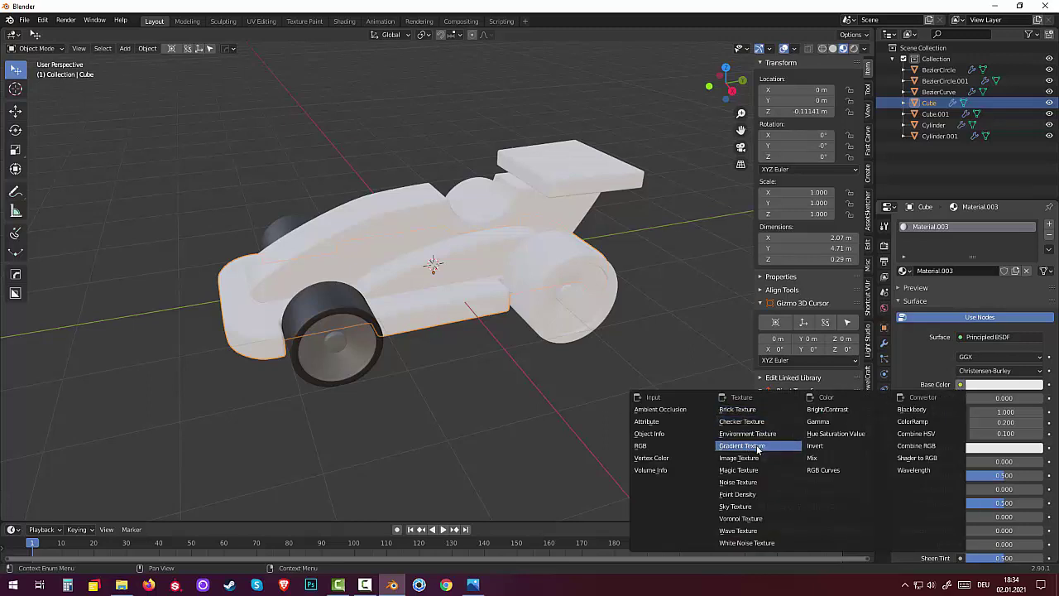
click(753, 457)
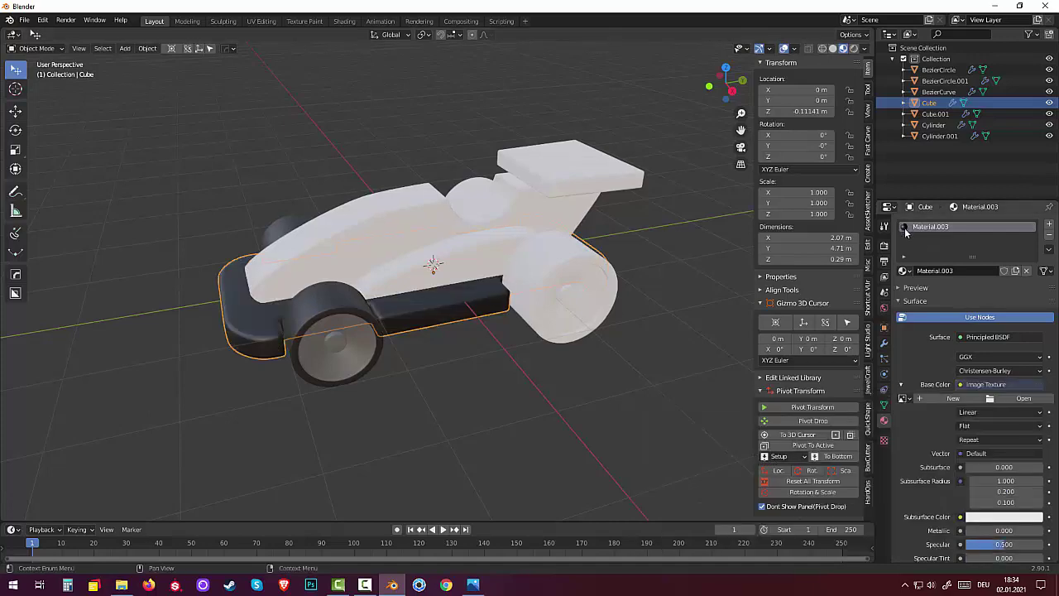
click(1023, 398)
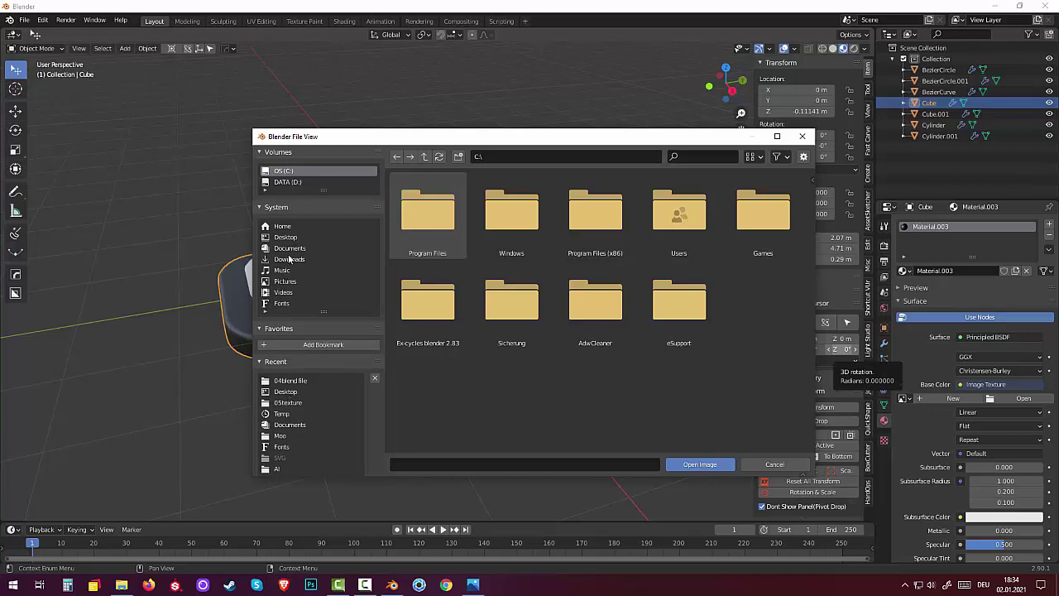
Load cherry-wooddark.jpg from D:\Blender\05texture as the base's wood texture
scroll(303, 265, down, 1)
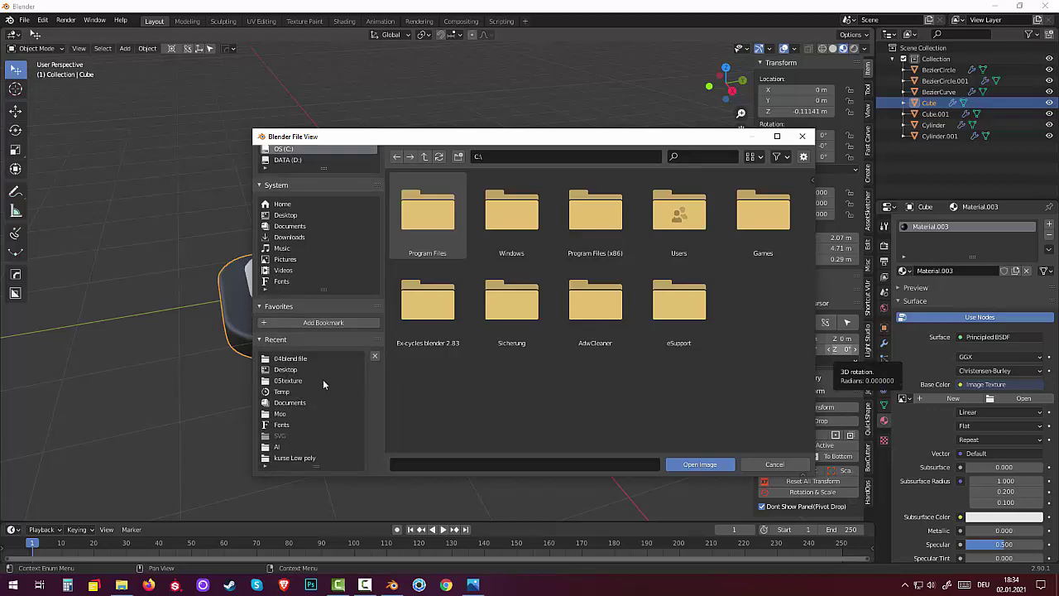
click(294, 360)
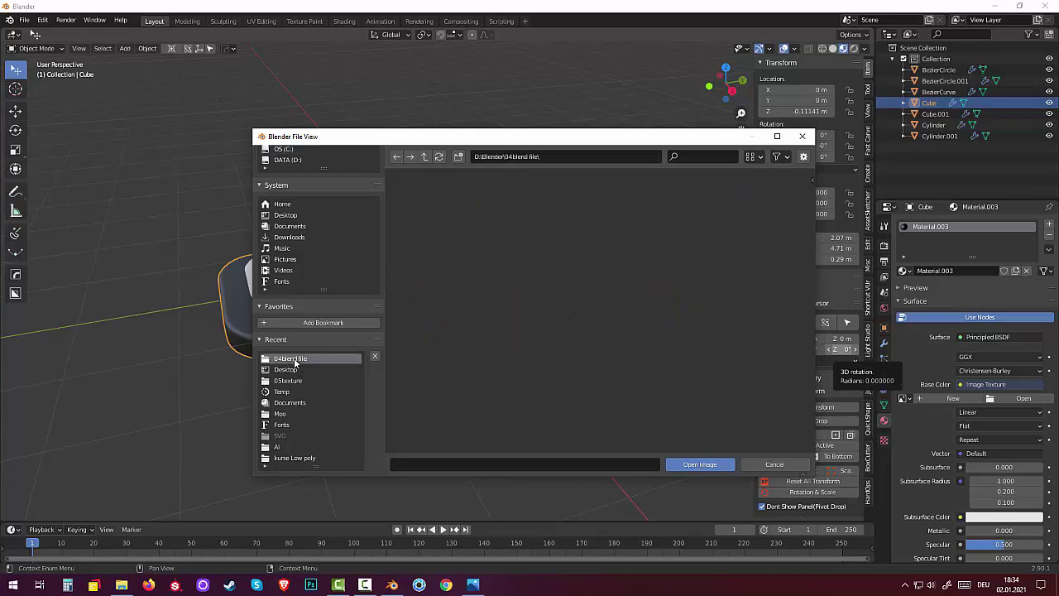
click(429, 160)
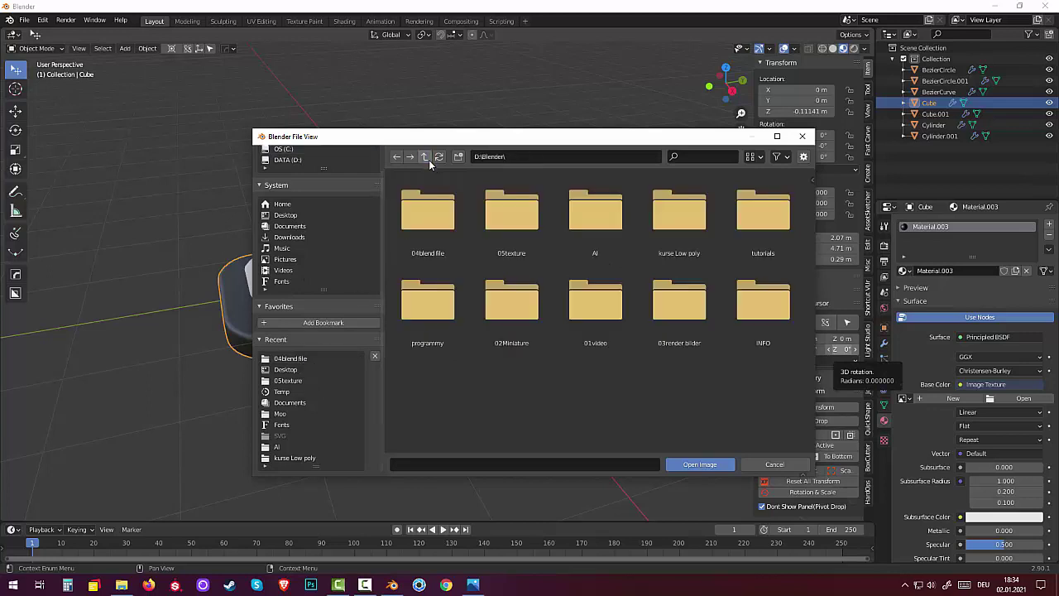
double_click(536, 251)
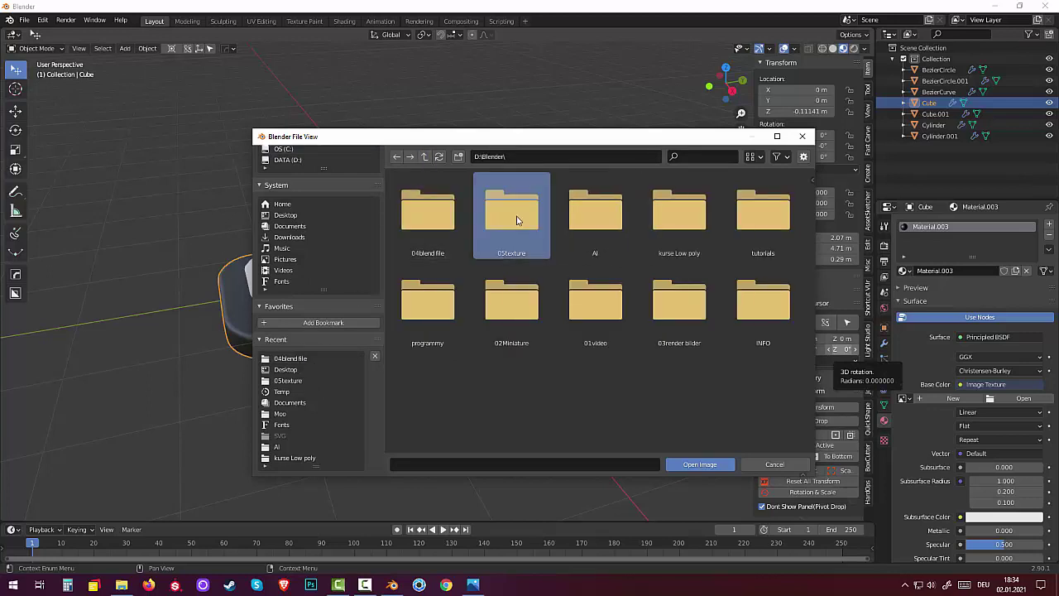
scroll(622, 354, down, 3)
scroll(622, 354, down, 5)
scroll(622, 354, down, 5)
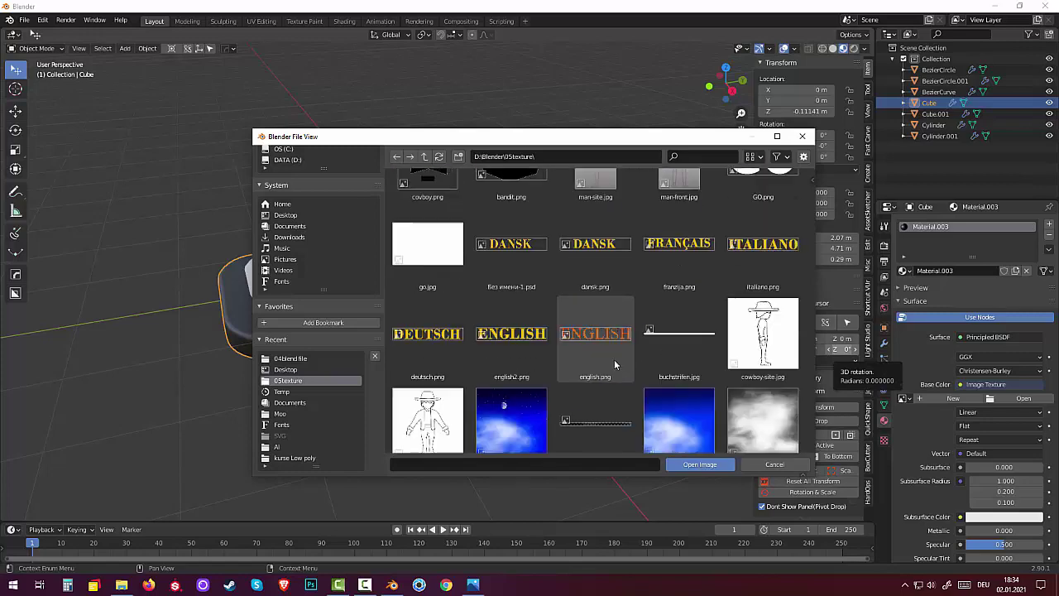
scroll(614, 359, down, 5)
scroll(611, 361, down, 5)
scroll(608, 363, down, 5)
scroll(608, 374, down, 5)
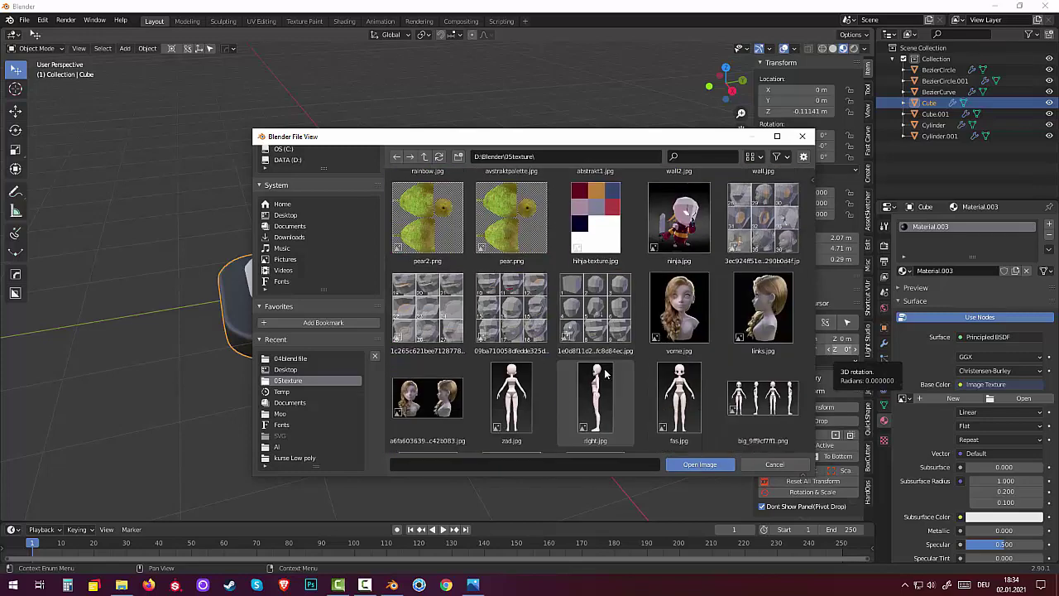
scroll(614, 377, down, 5)
scroll(621, 381, down, 5)
scroll(629, 386, down, 3)
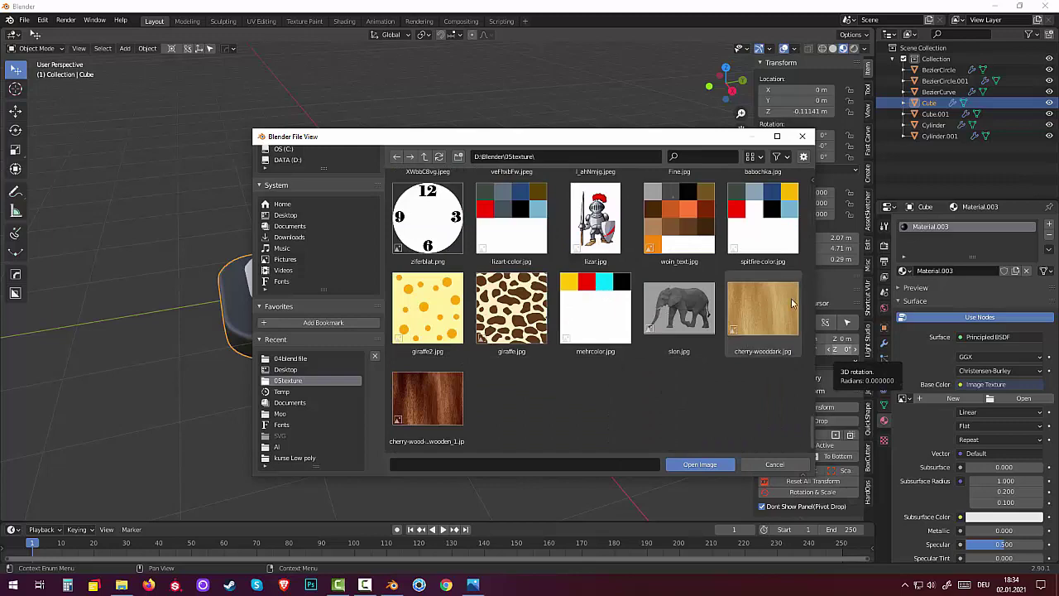
click(762, 311)
click(692, 465)
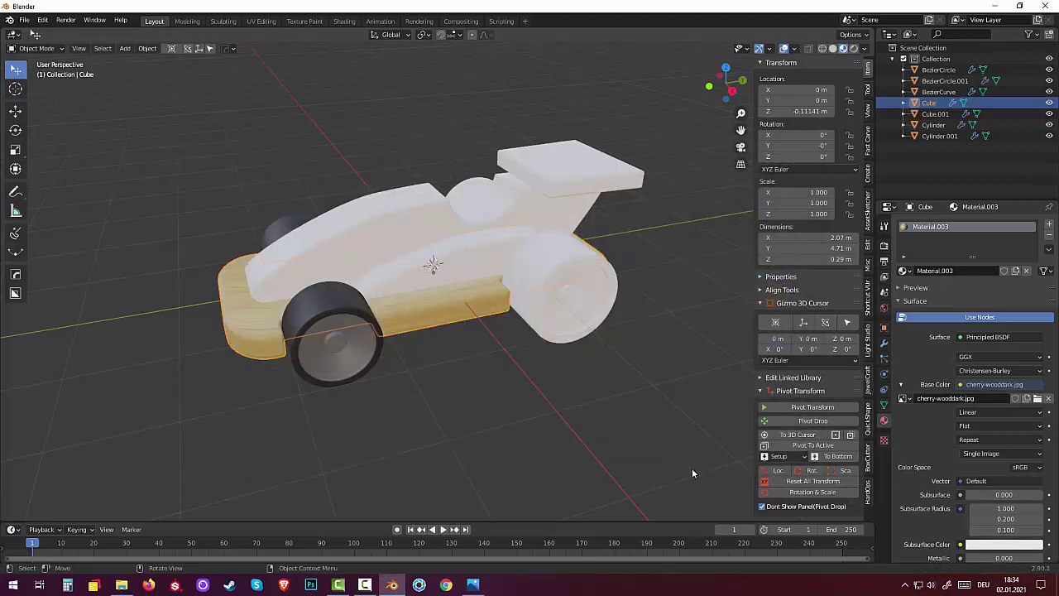
click(561, 426)
mouse_move(561, 425)
middle_down()
mouse_move(623, 421)
mouse_move(496, 277)
middle_up()
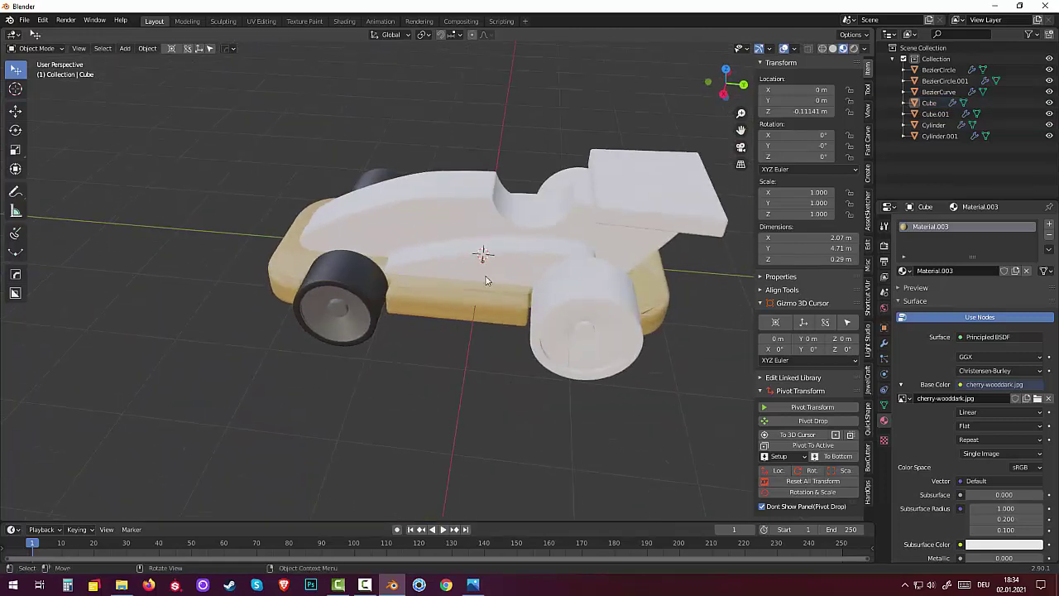
Give side panel BezierCircle a new Material.004 with a fully saturated red Base Color
click(509, 266)
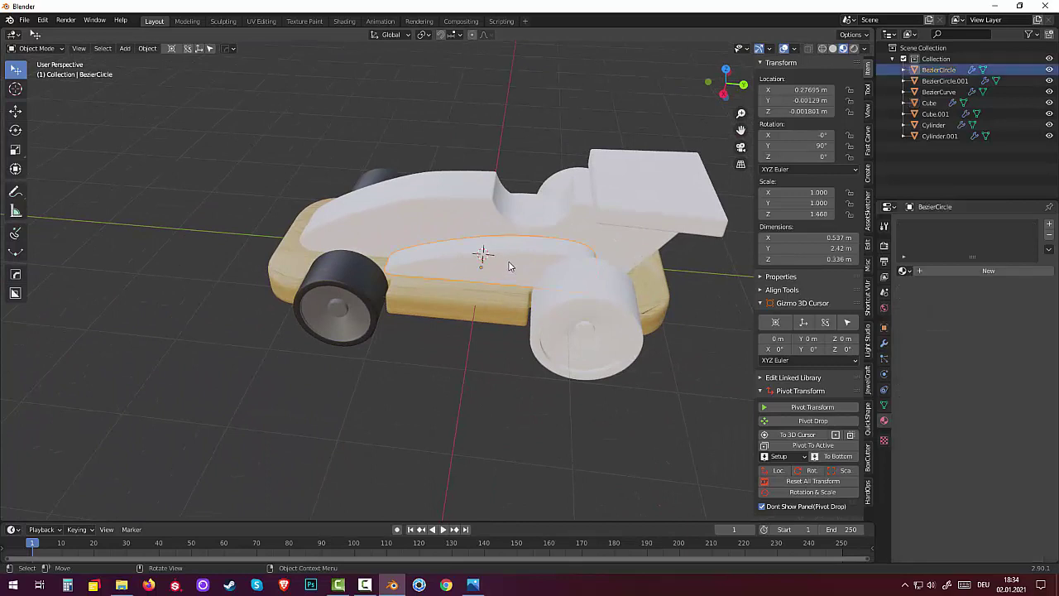
click(919, 271)
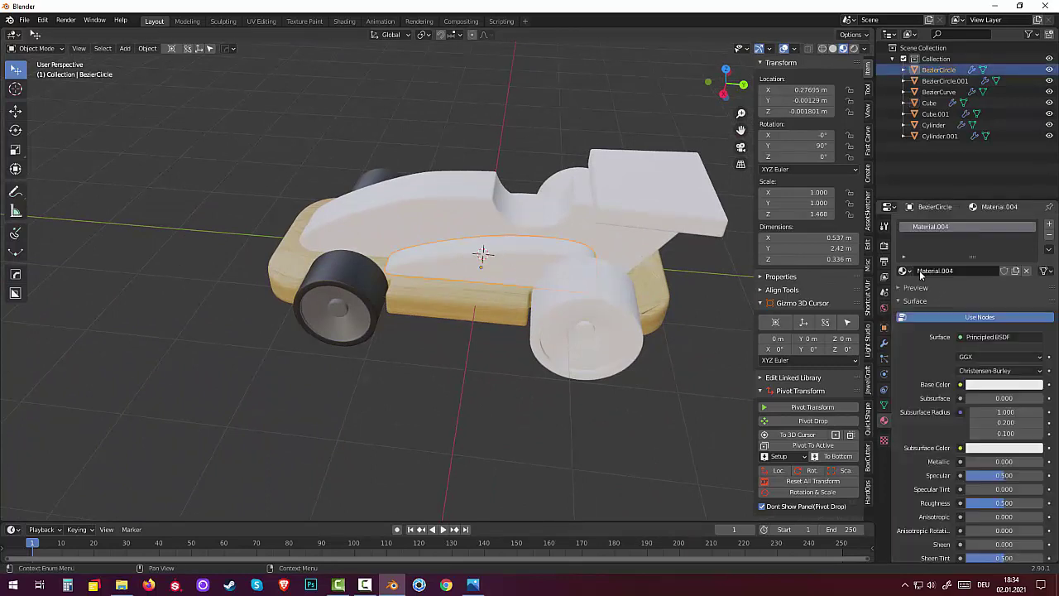
click(982, 387)
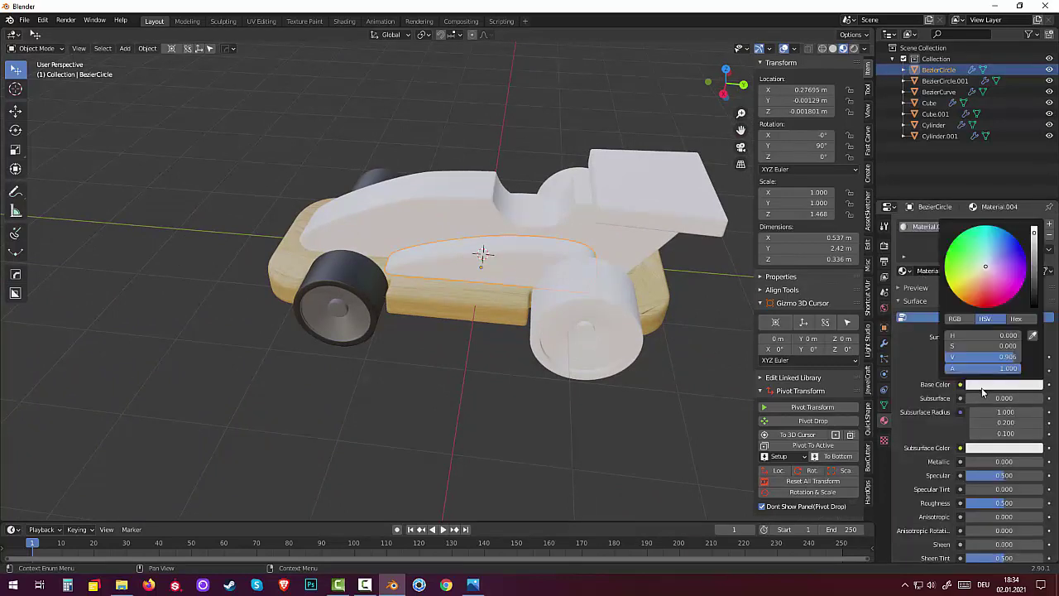
click(985, 303)
click(986, 305)
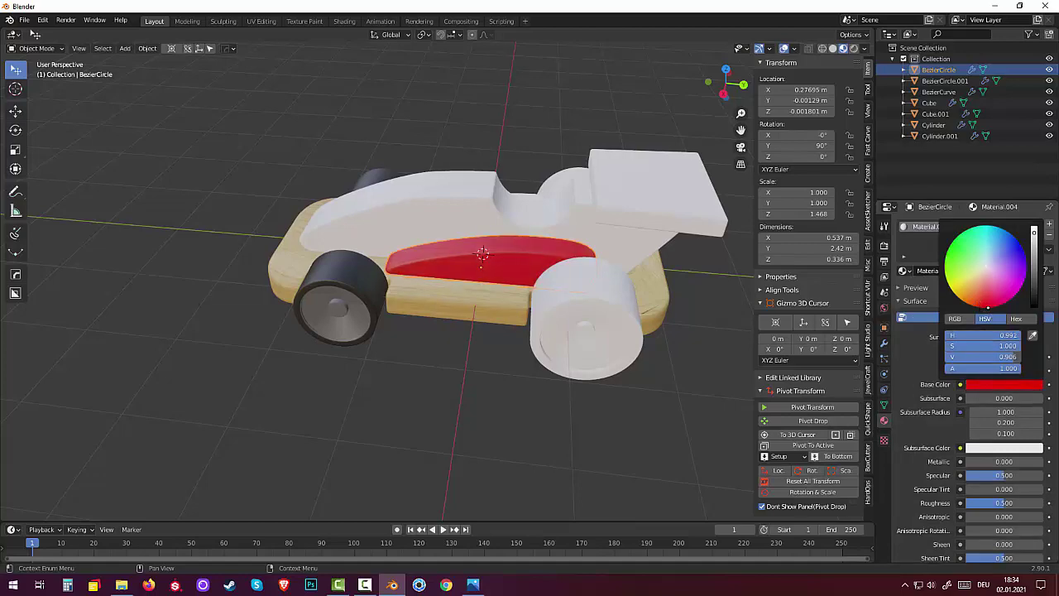
Assign the red Material.004 to the other side panel, BezierCircle.001
mouse_move(651, 408)
middle_down()
mouse_move(572, 243)
mouse_move(716, 246)
mouse_move(300, 386)
middle_up()
click(309, 386)
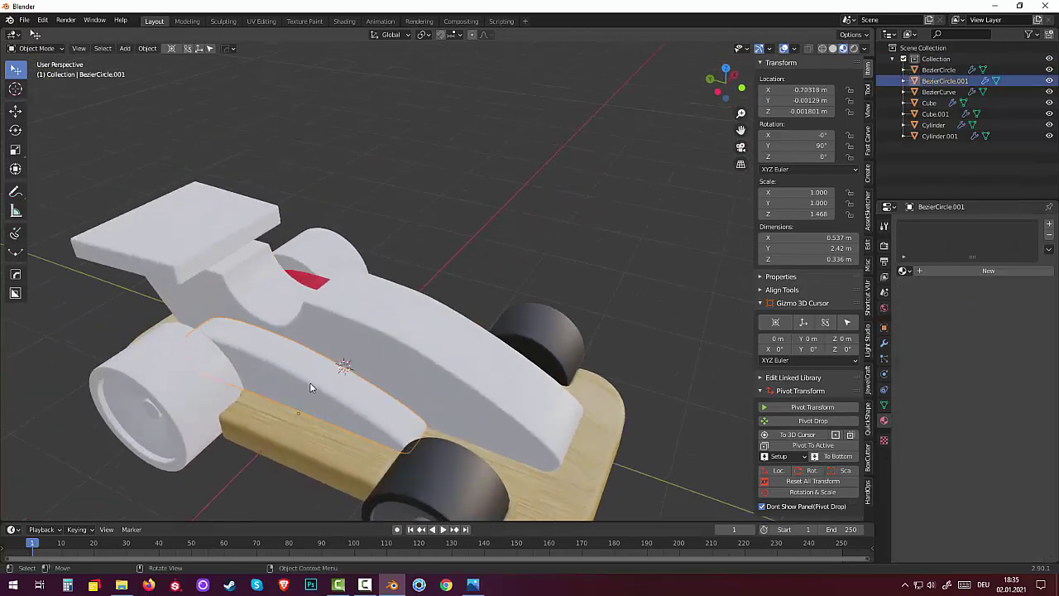
click(904, 270)
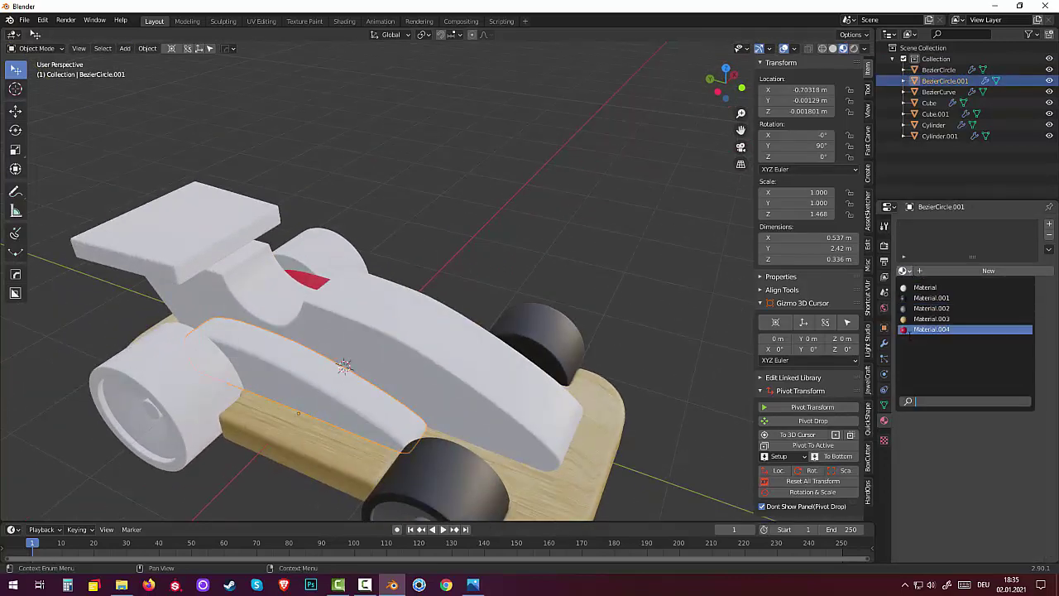
click(931, 329)
Select the rear wheel Cylinder.001 and orbit to a side view
mouse_move(660, 426)
middle_down()
mouse_move(614, 456)
mouse_move(439, 401)
middle_up()
middle_drag(567, 397, 575, 397)
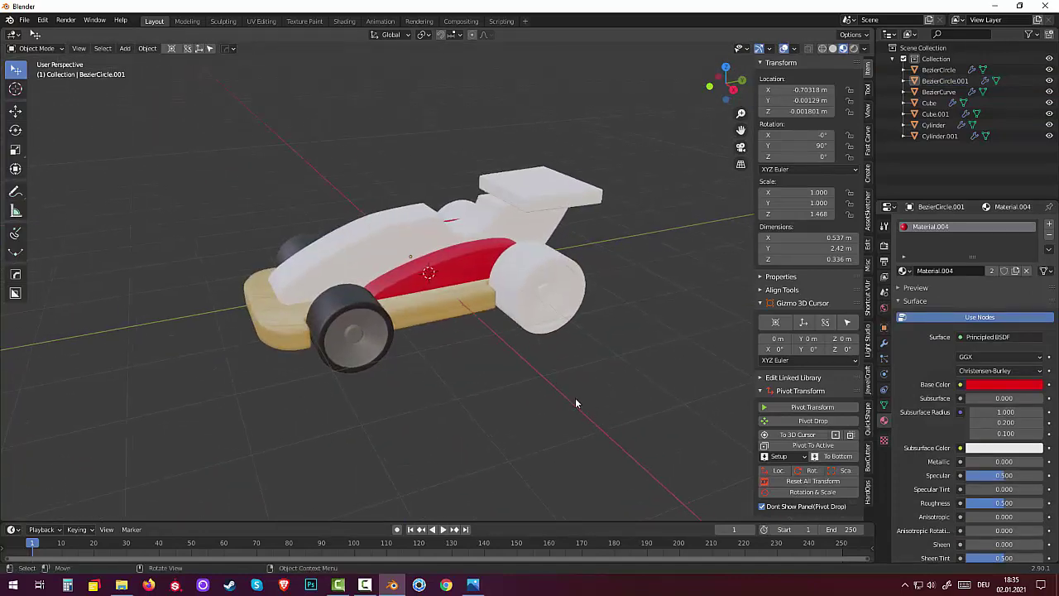
click(553, 303)
mouse_move(569, 314)
middle_down()
mouse_move(595, 291)
mouse_move(568, 289)
mouse_move(579, 331)
middle_up()
In Edit Mode, give the entire rear wheel the black Material.001
key(Tab)
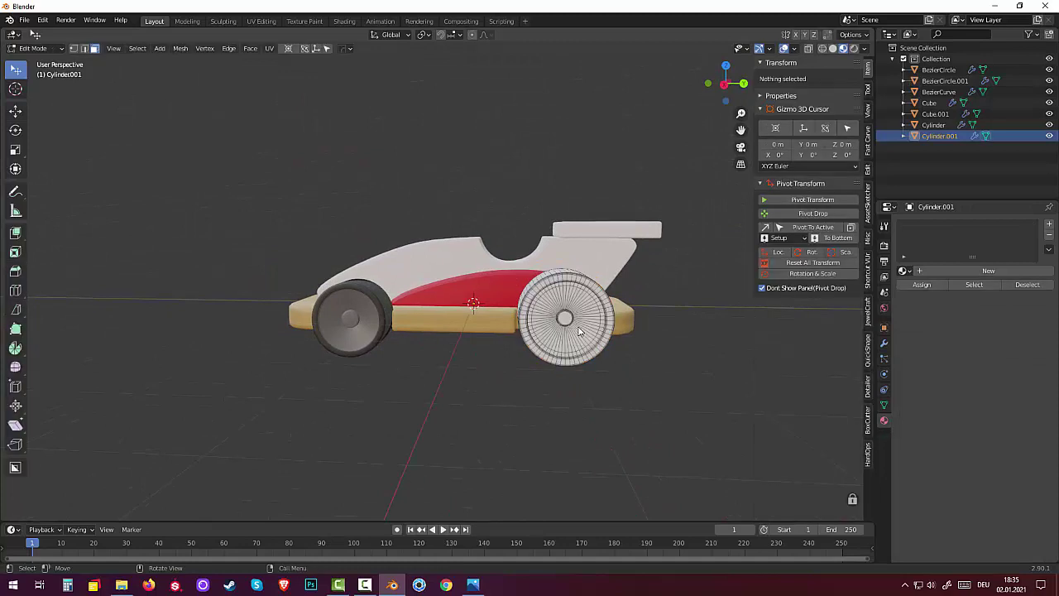
click(565, 319)
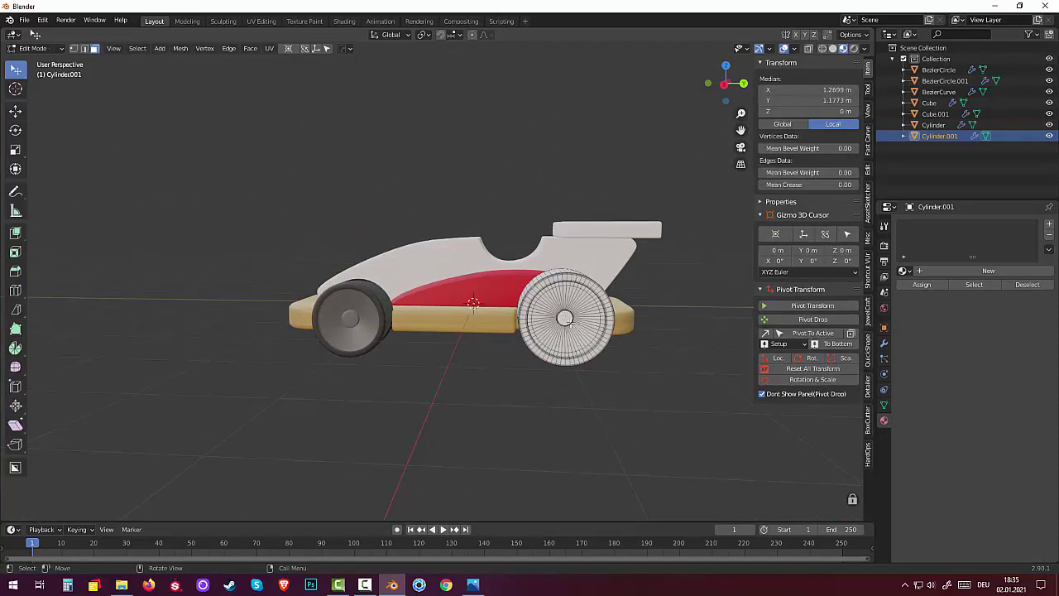
key(a)
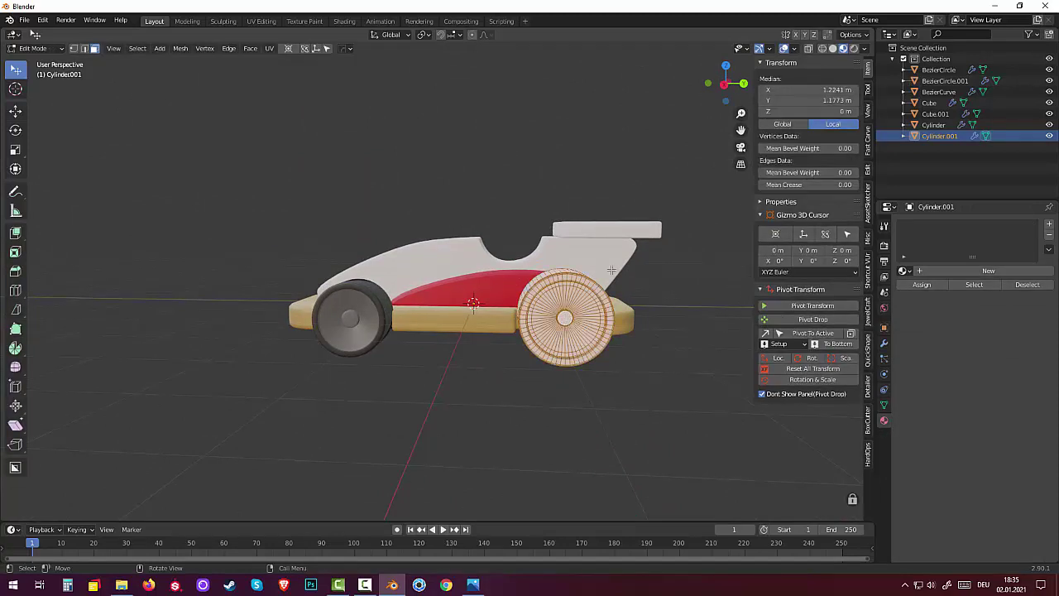
click(903, 271)
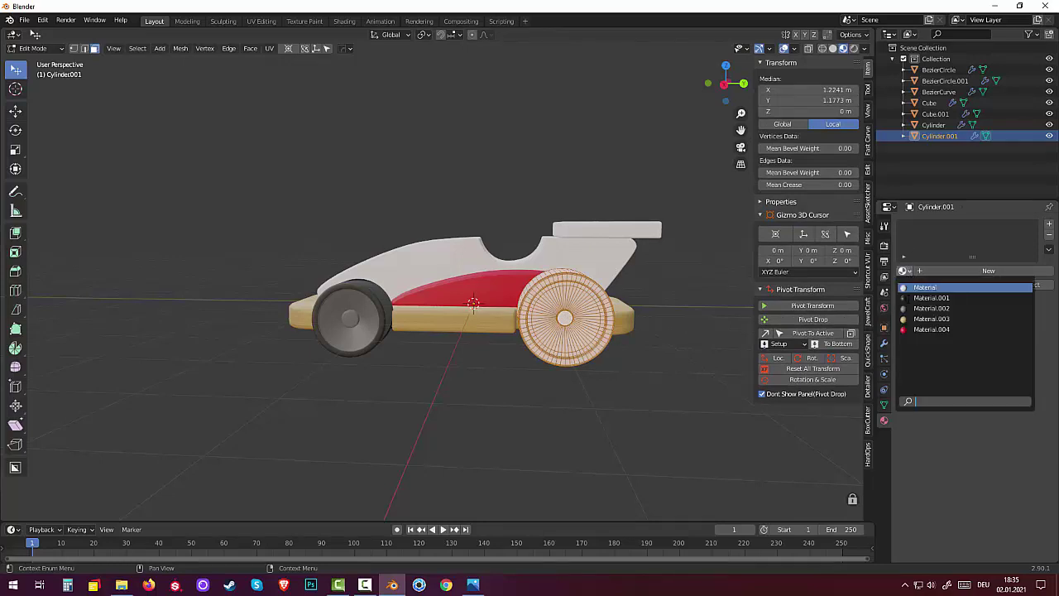
click(923, 299)
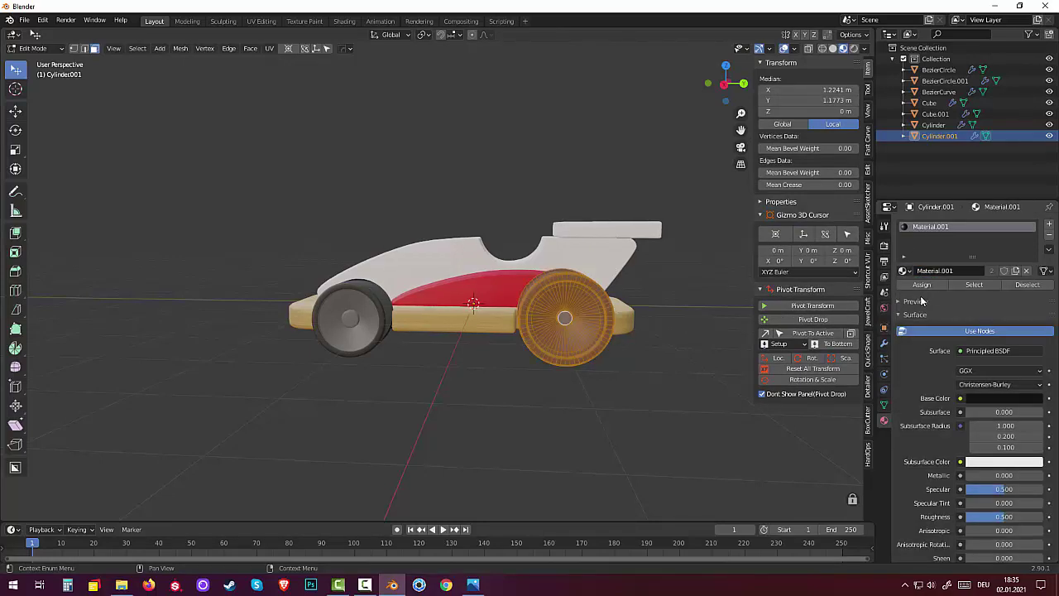
Create a gray Material.005 and assign it to the rear wheel's hub faces
click(565, 321)
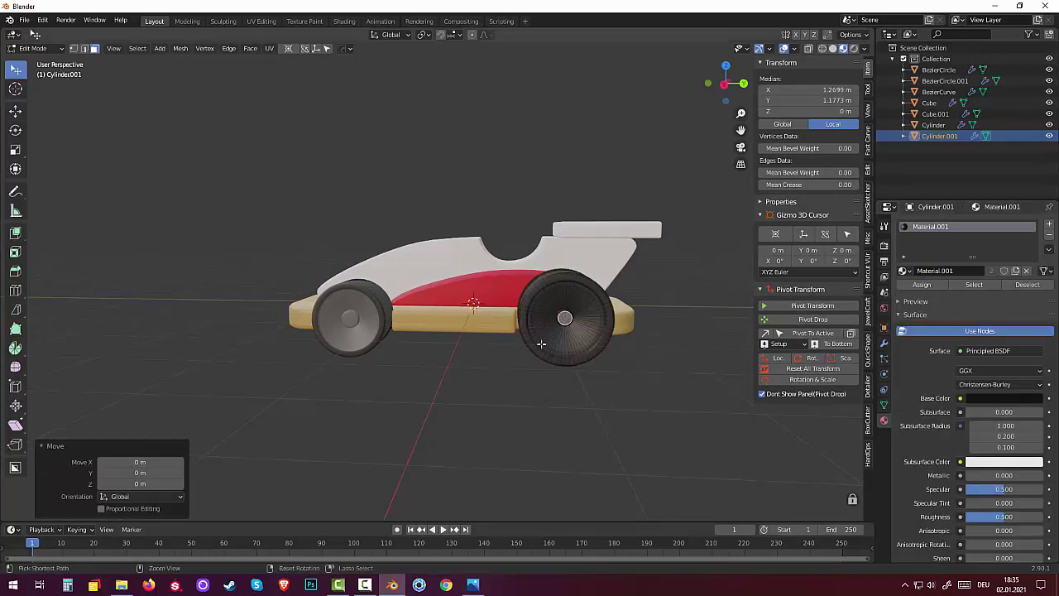
key(ctrl+KP_Add)
key(ctrl+KP_Add)
key(ctrl+KP_Add)
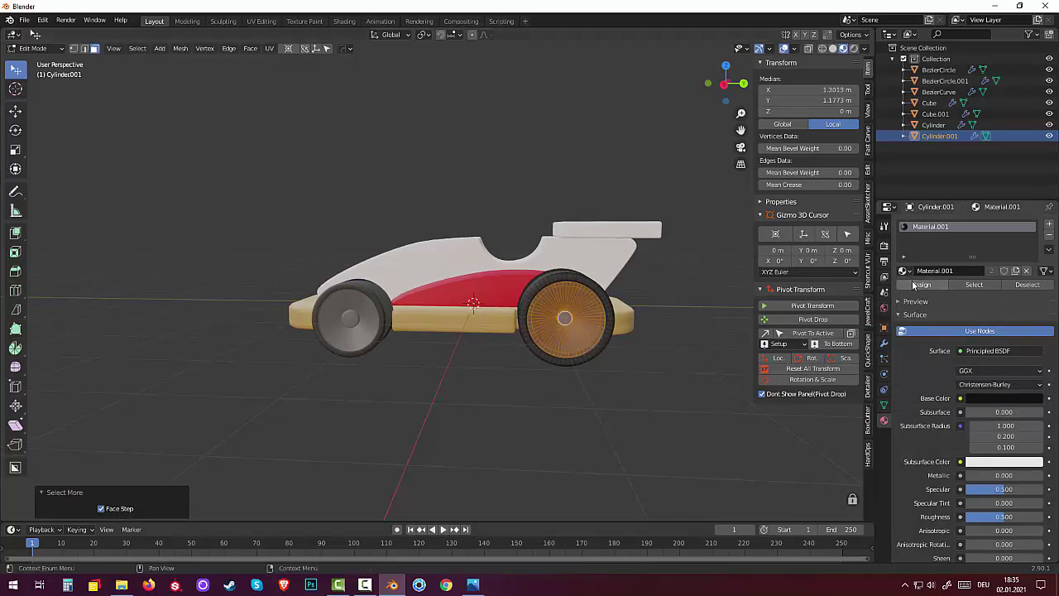
click(1049, 228)
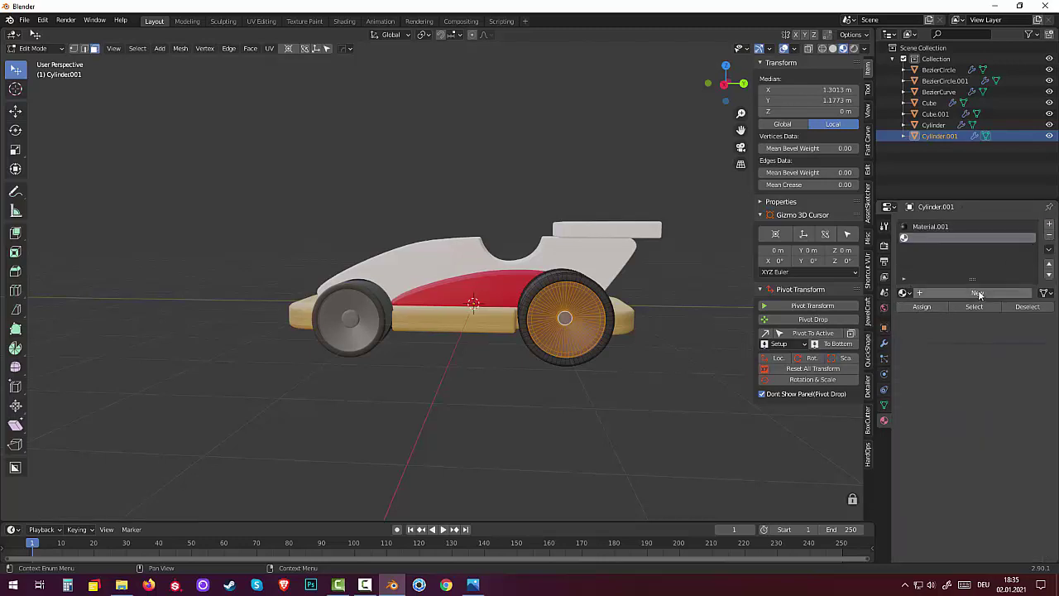
click(978, 290)
click(999, 421)
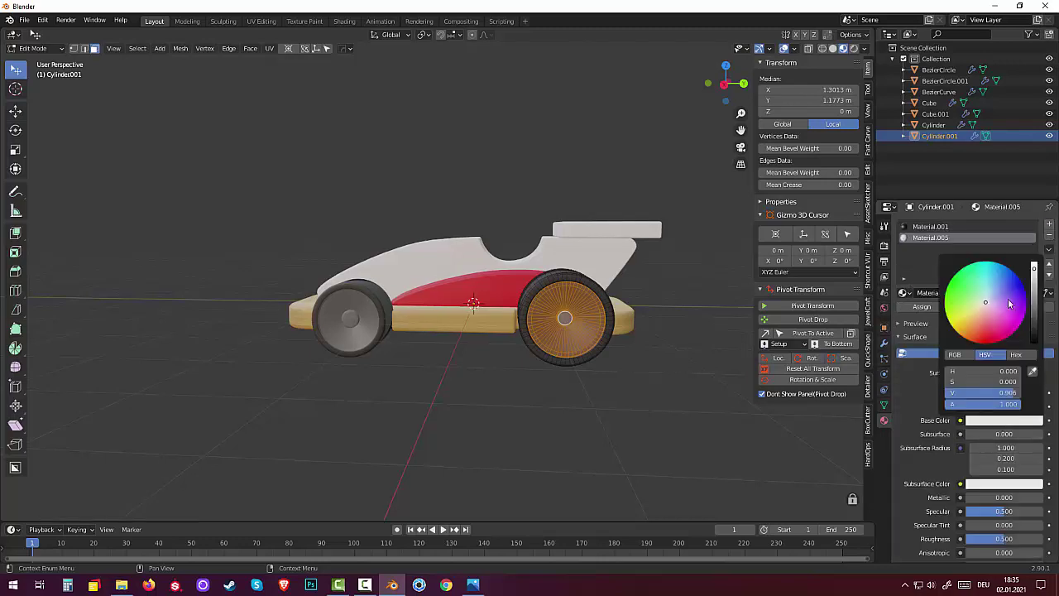
mouse_move(1039, 282)
mouse_down()
mouse_move(1039, 298)
mouse_move(1039, 284)
mouse_up()
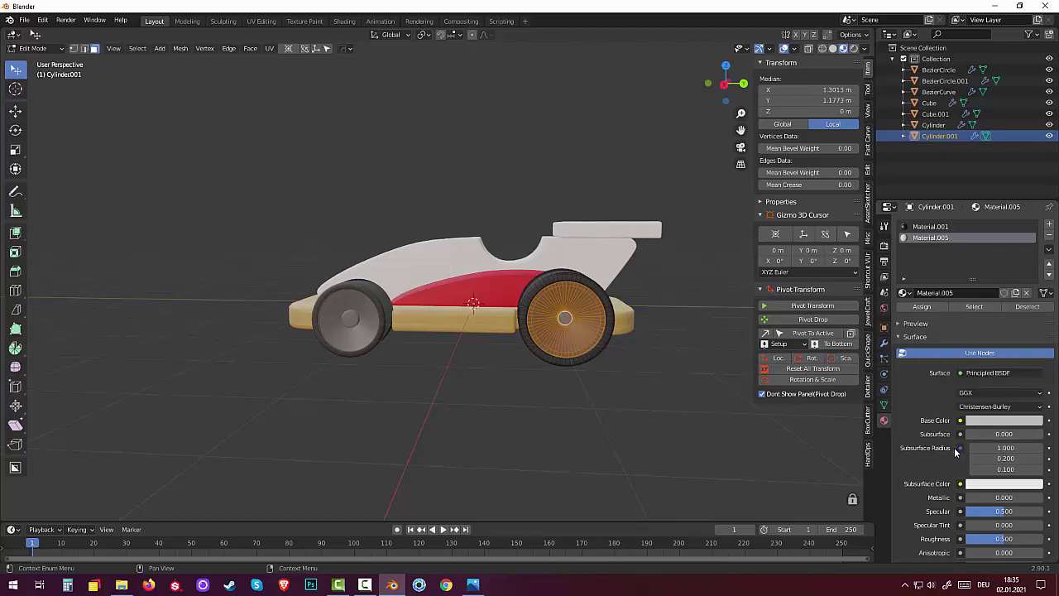
click(920, 307)
key(alt+a)
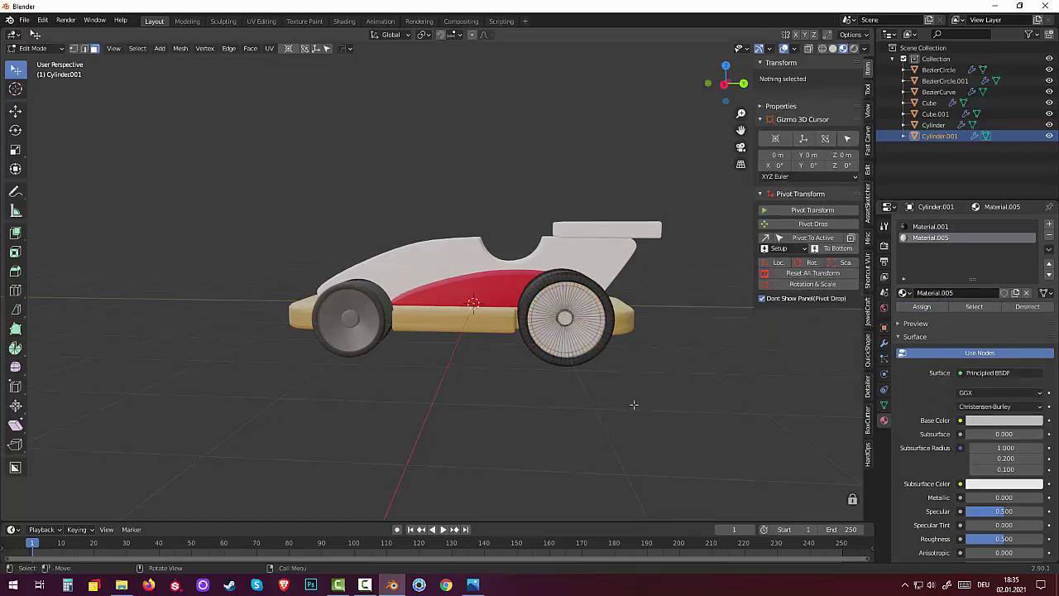
Darken the hub gray further and return to Object Mode
mouse_move(631, 405)
middle_down()
mouse_move(692, 435)
mouse_move(604, 388)
middle_up()
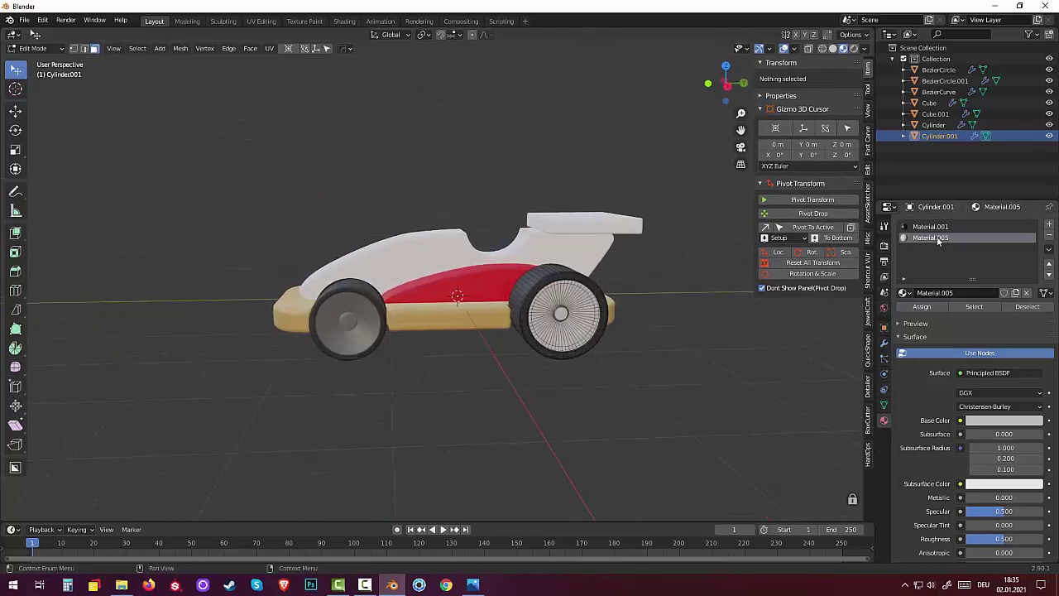
click(1001, 421)
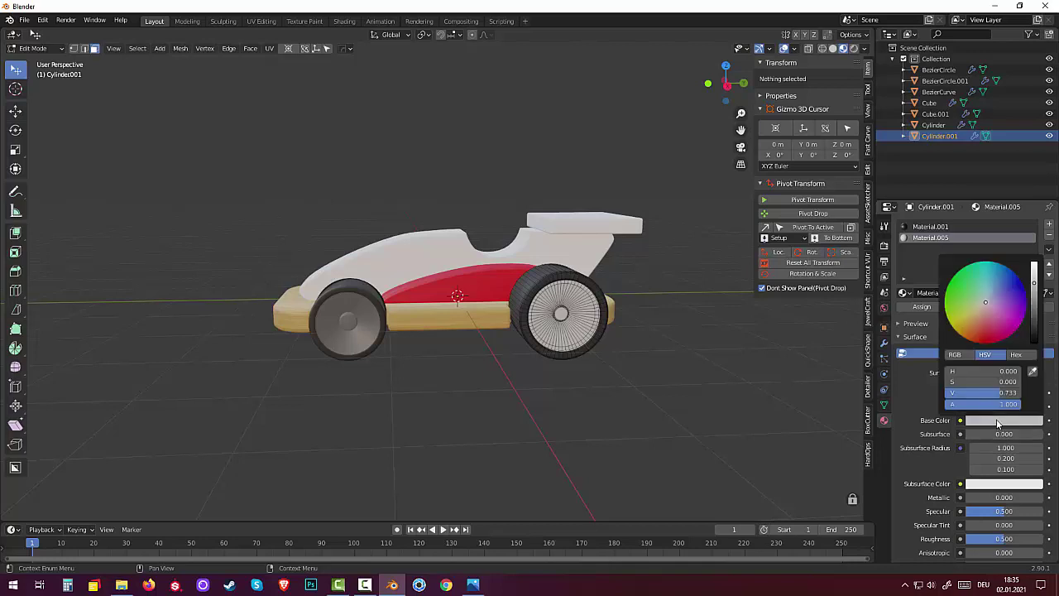
drag(1007, 393, 984, 393)
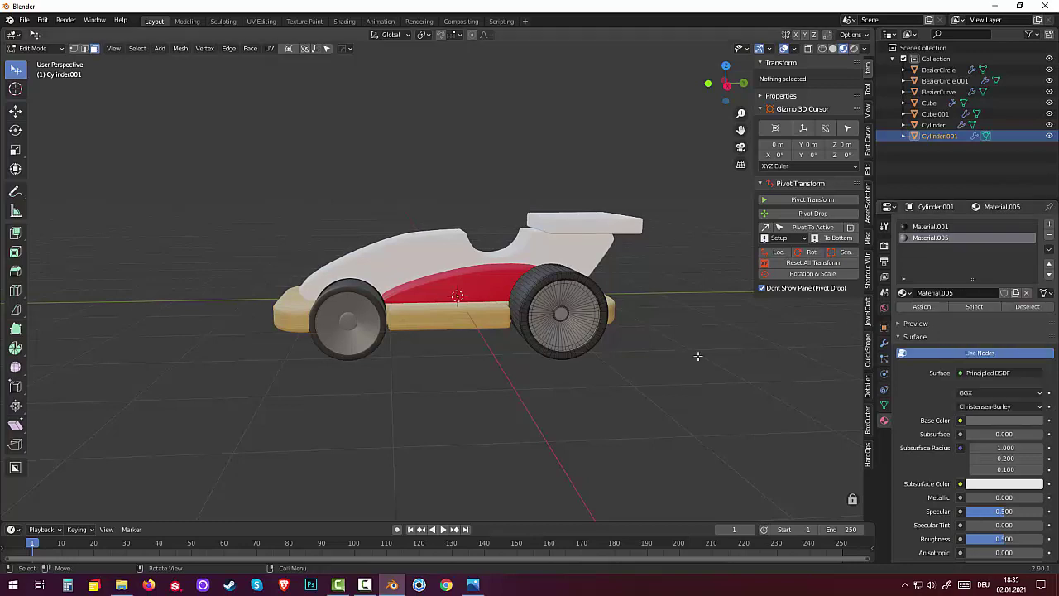
middle_drag(652, 385, 577, 205)
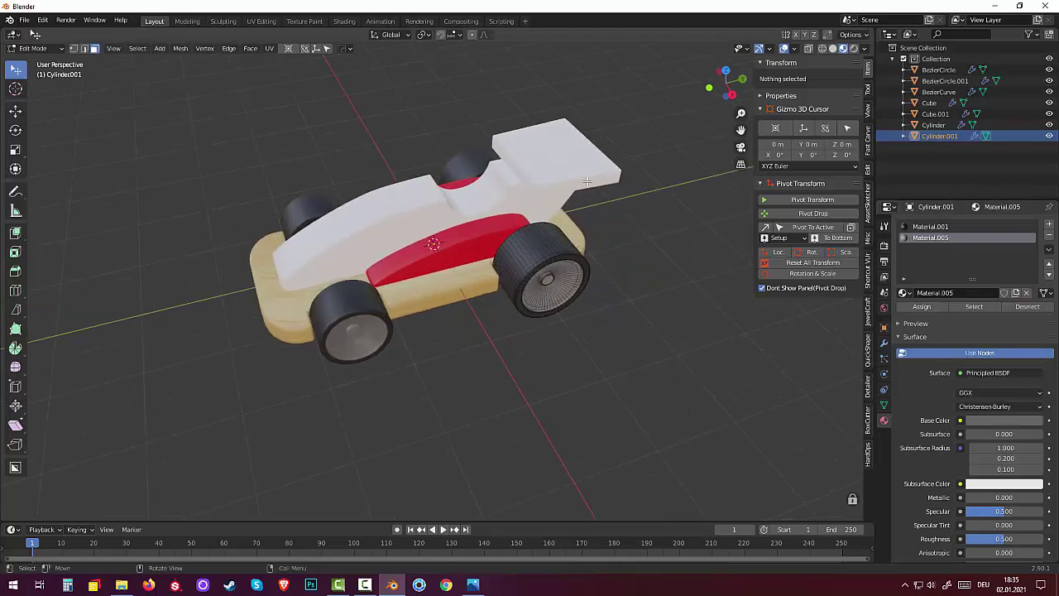
scroll(111, 237, down, 3)
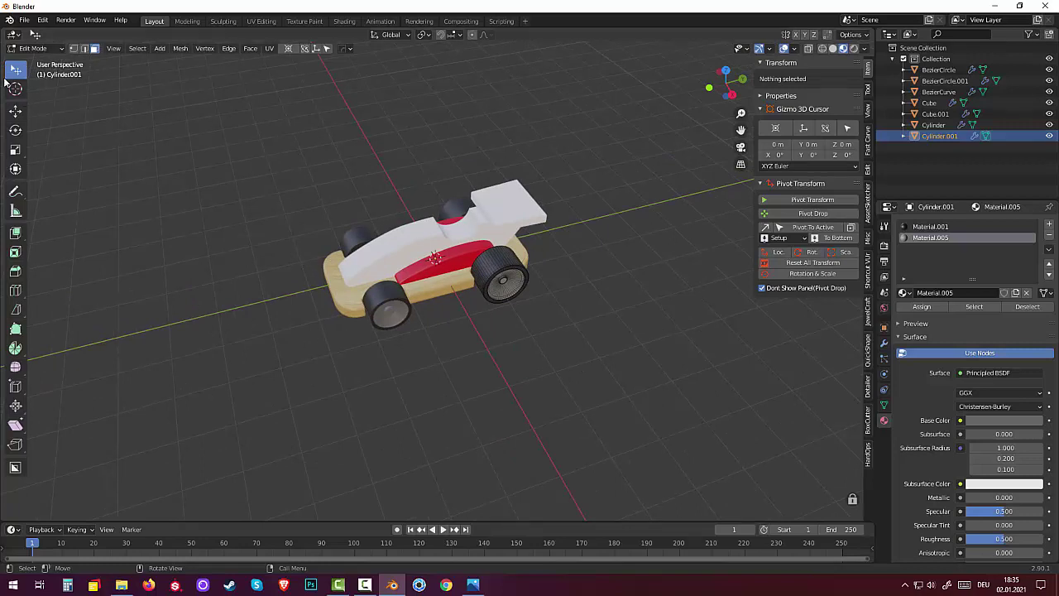
key(Tab)
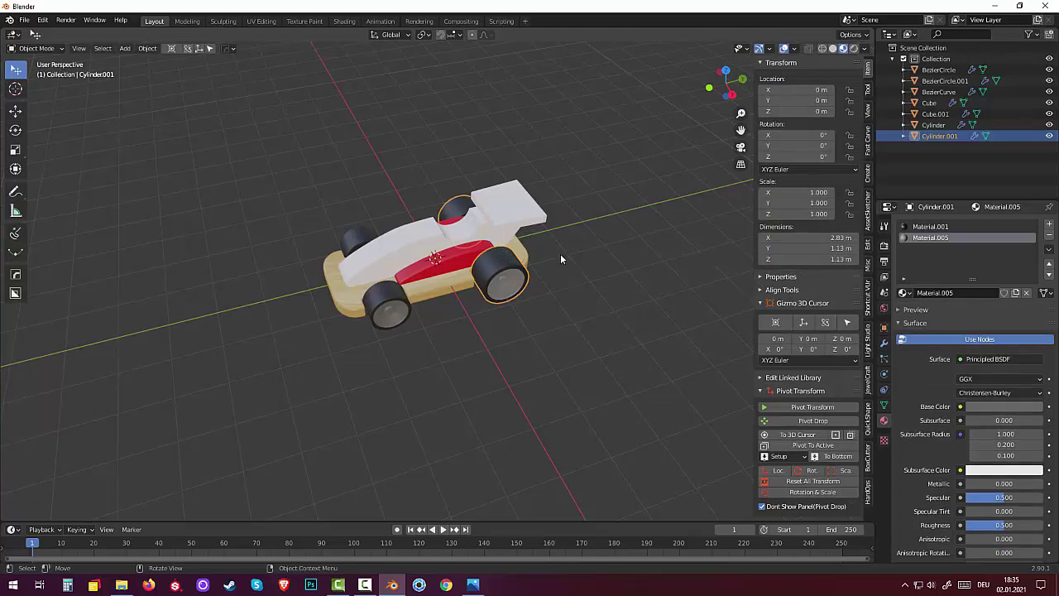
Assign the wood Material.003 to the rear spoiler Cube.001
click(528, 221)
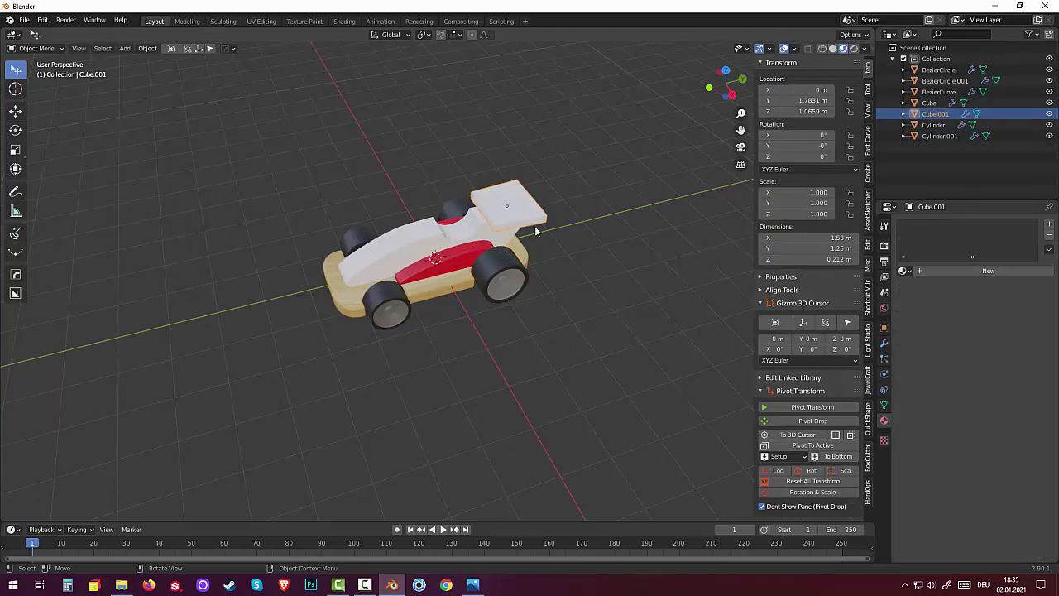
click(906, 272)
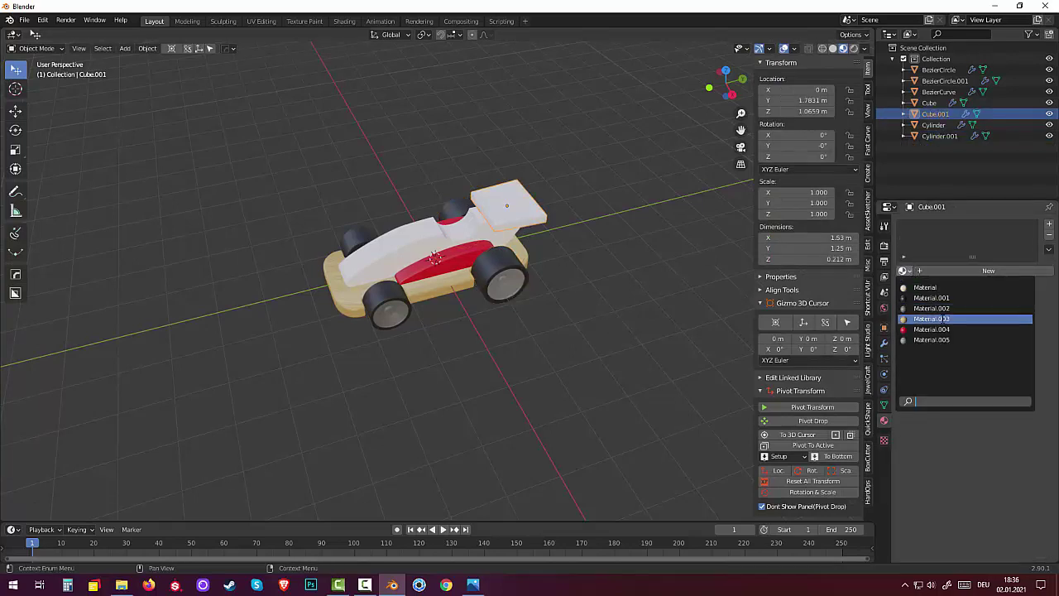
click(943, 319)
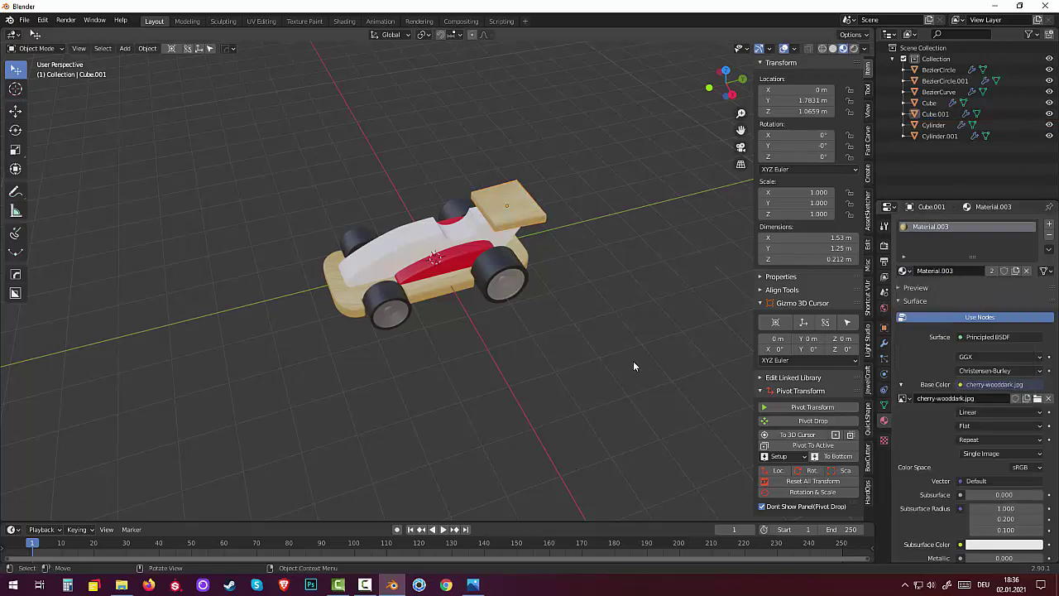
Orbit to look down on the car and select the wheel pair object
mouse_move(633, 361)
middle_down()
mouse_move(714, 359)
mouse_move(716, 349)
mouse_move(533, 326)
mouse_move(566, 339)
mouse_move(571, 366)
mouse_move(579, 350)
mouse_move(375, 242)
middle_up()
scroll(532, 323, up, 5)
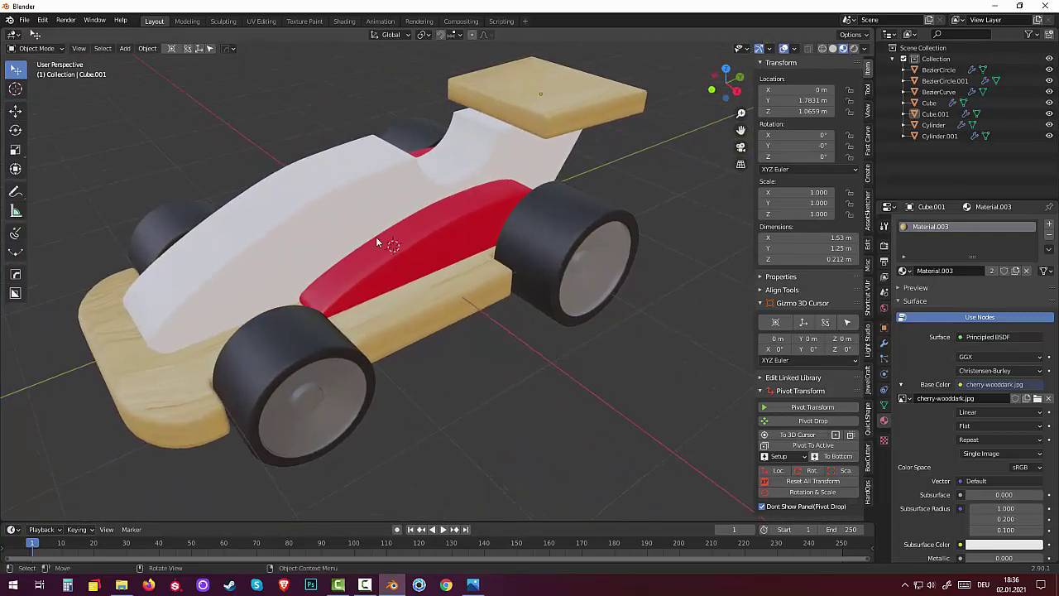
scroll(367, 251, down, 2)
scroll(366, 248, up, 1)
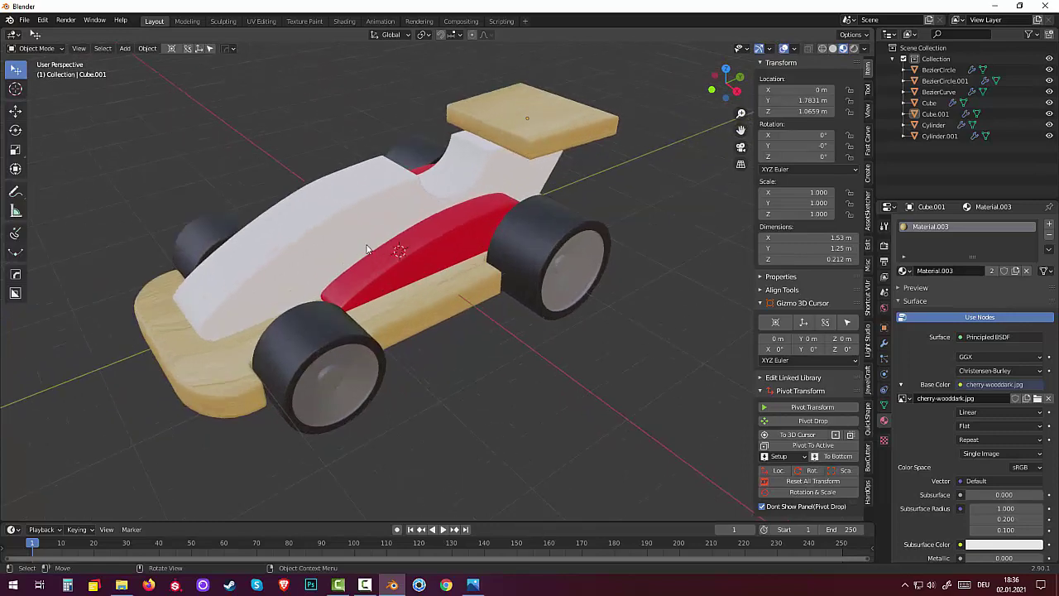
mouse_move(415, 263)
middle_down()
mouse_move(427, 302)
mouse_move(405, 349)
mouse_move(379, 331)
mouse_move(379, 294)
mouse_move(490, 236)
mouse_move(622, 257)
mouse_move(623, 222)
mouse_move(574, 241)
mouse_move(541, 296)
mouse_move(510, 297)
mouse_move(519, 271)
mouse_move(596, 222)
mouse_move(751, 241)
middle_up()
click(675, 400)
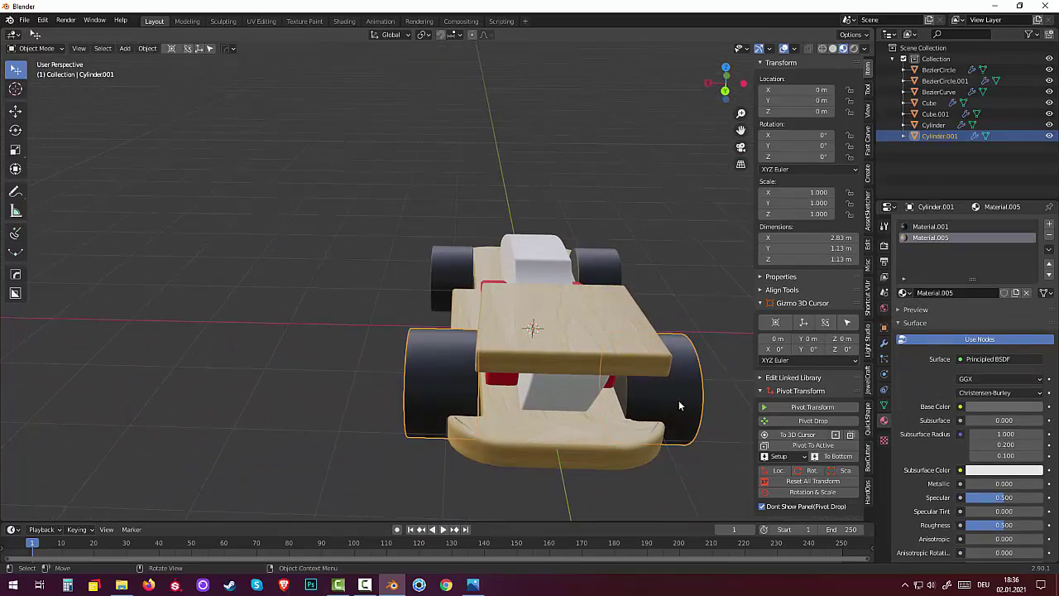
In Edit Mode, move the left wheel slightly outward, widening the wheel pair to 2.9 m
key(Tab)
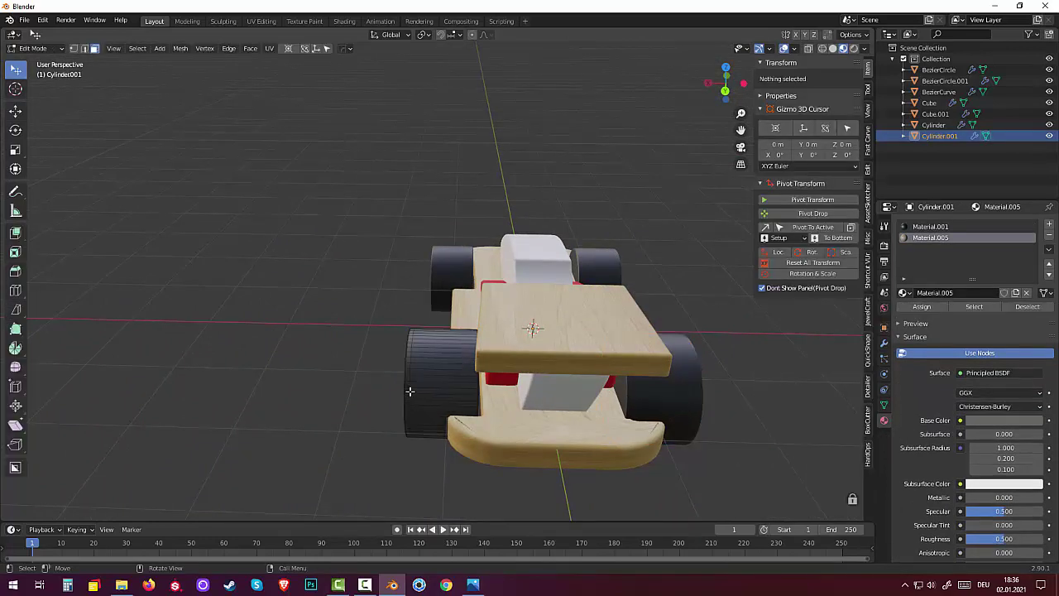
click(435, 382)
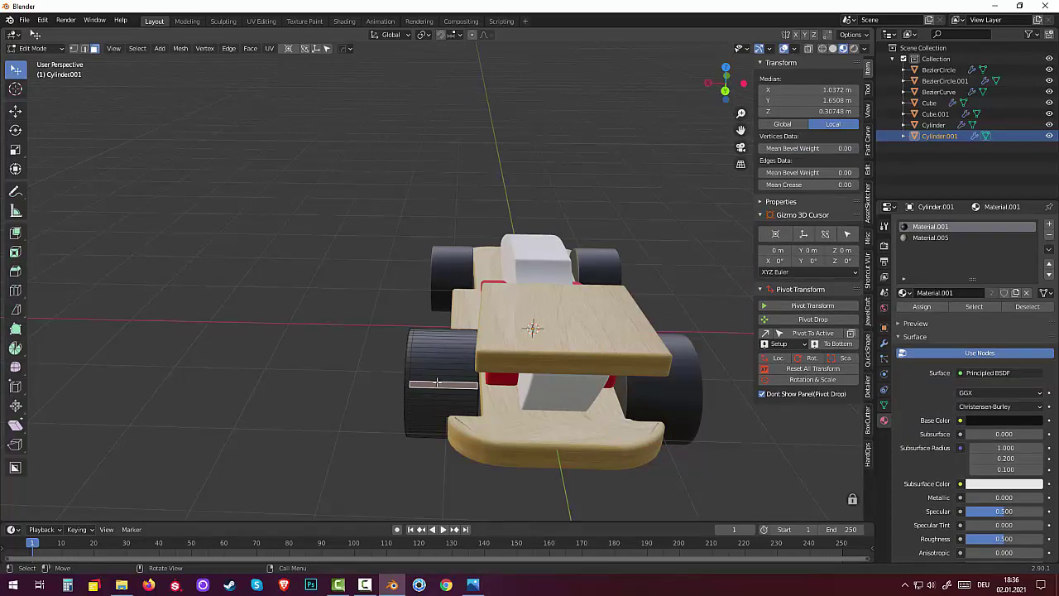
key(l)
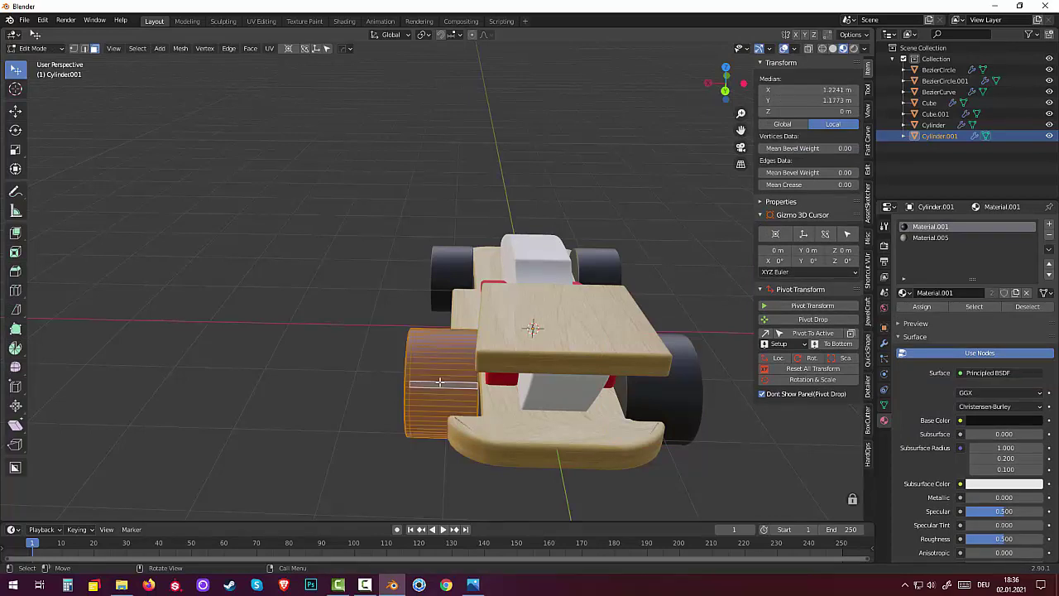
key(alt+a)
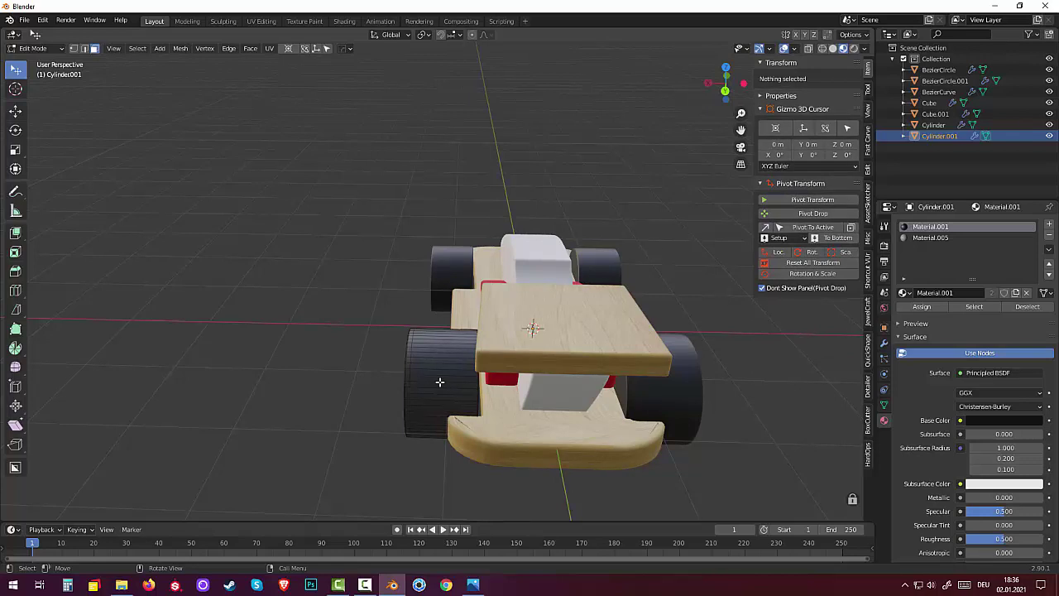
click(436, 382)
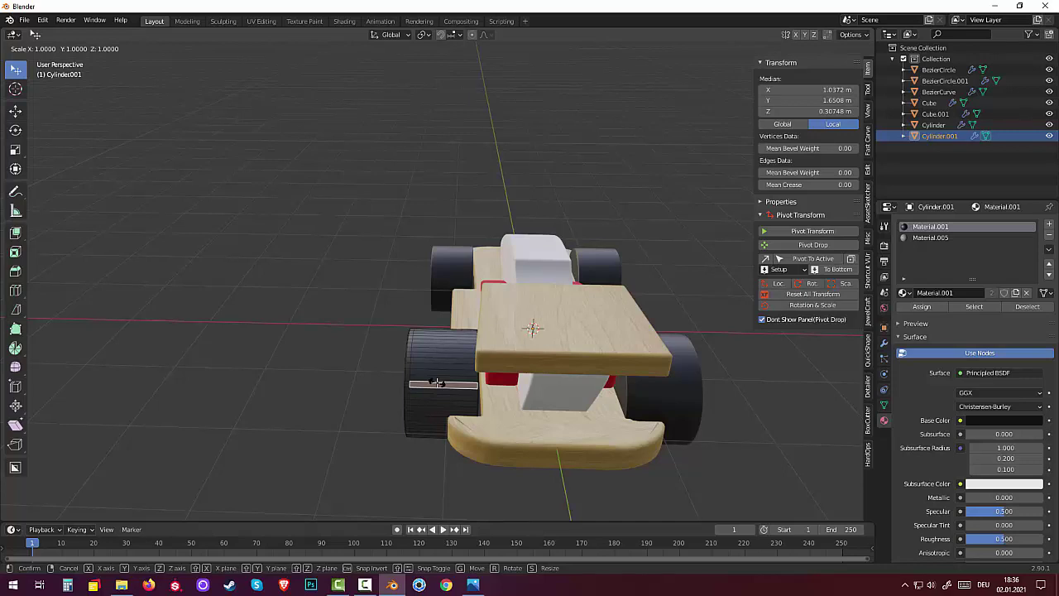
click(437, 382)
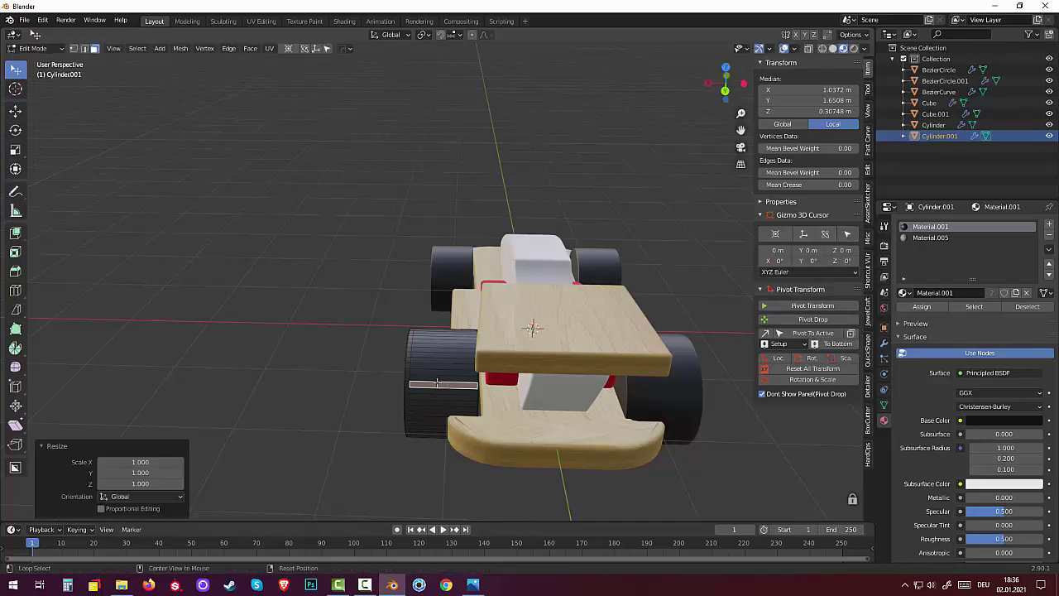
key(ctrl+l)
key(ctrl+l)
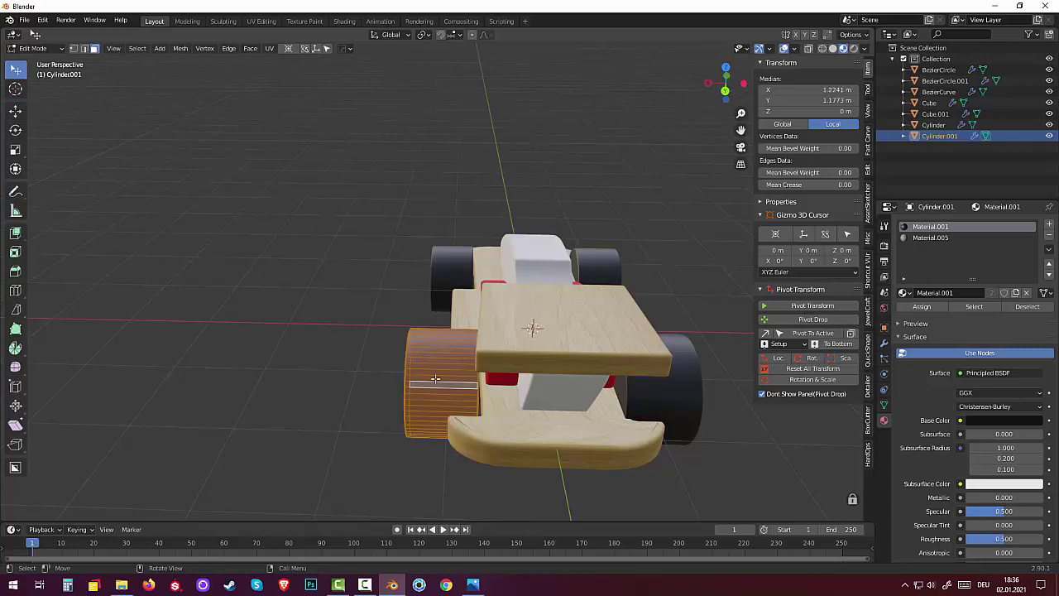
key(g)
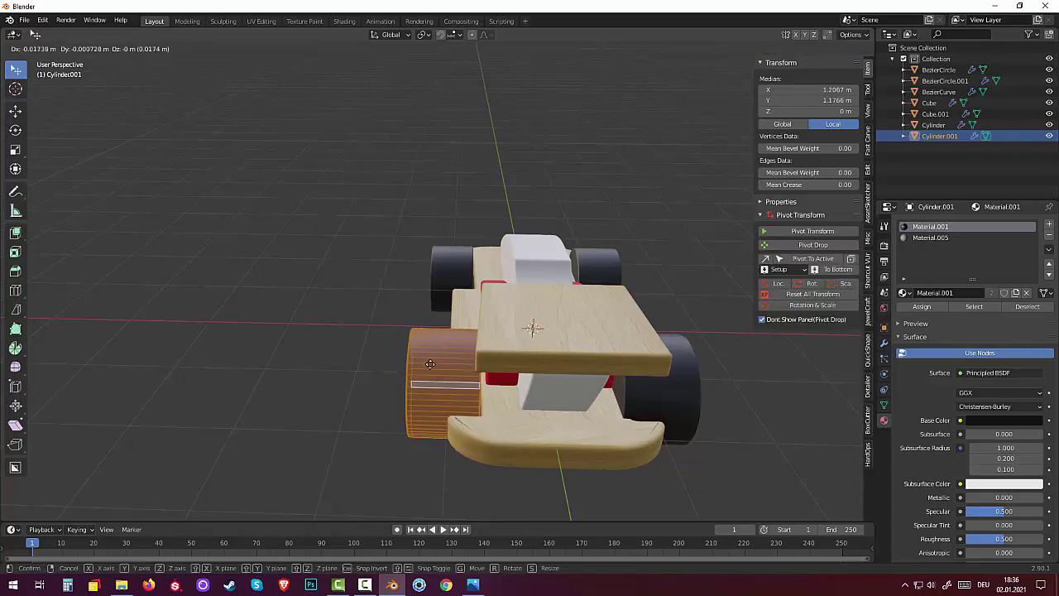
click(428, 362)
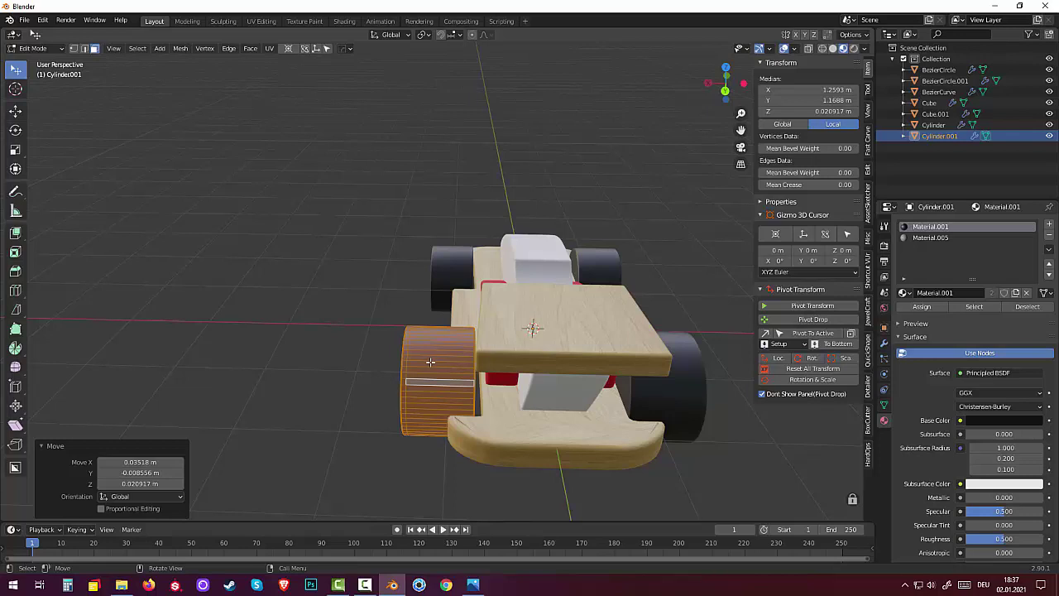
Shift the whole wheel pair 0.04 m along X toward the body, then deselect it
key(Tab)
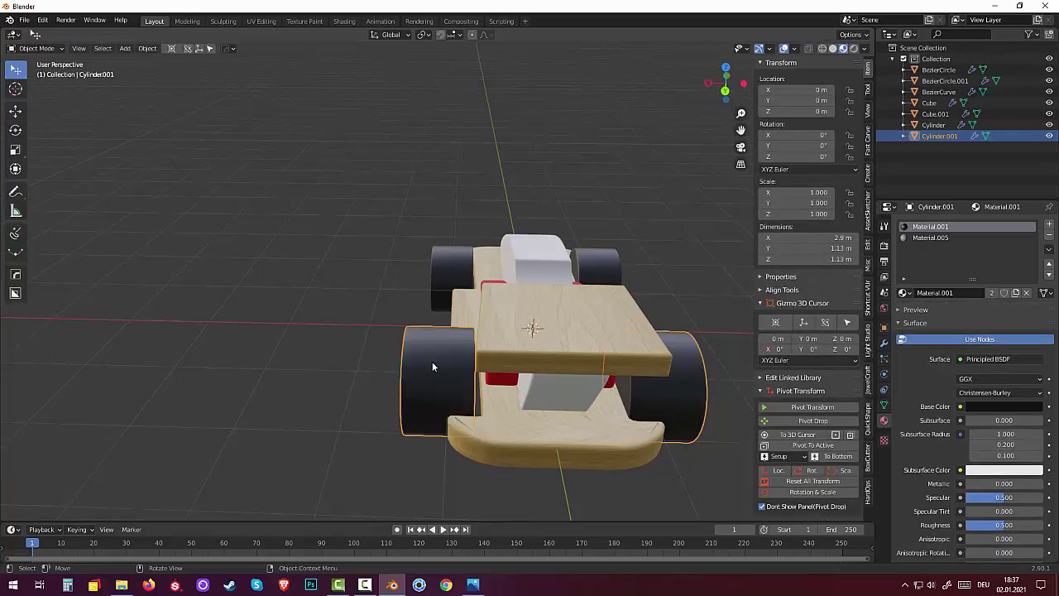
key(g)
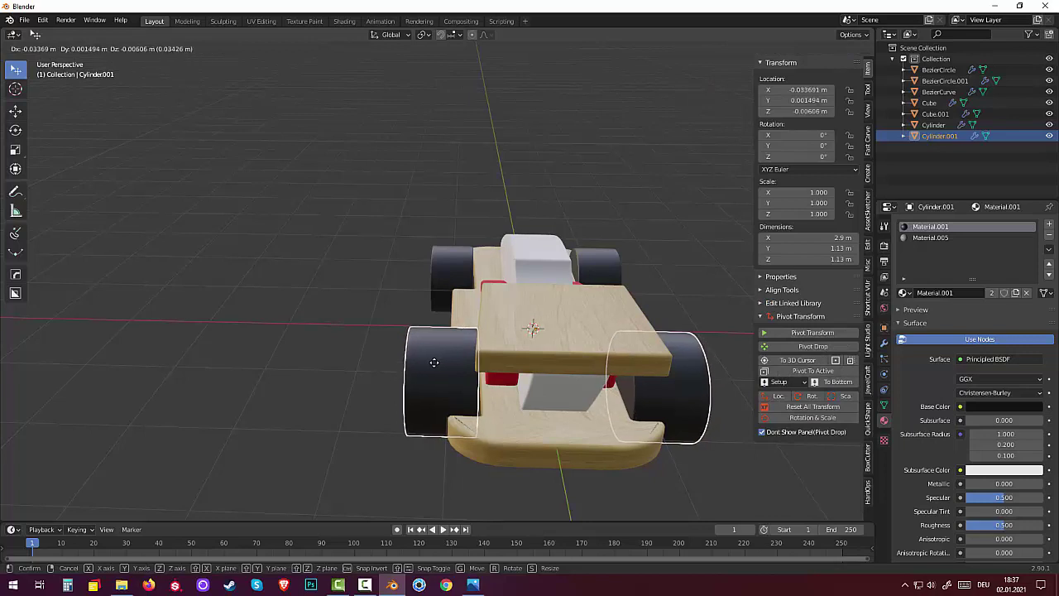
key(x)
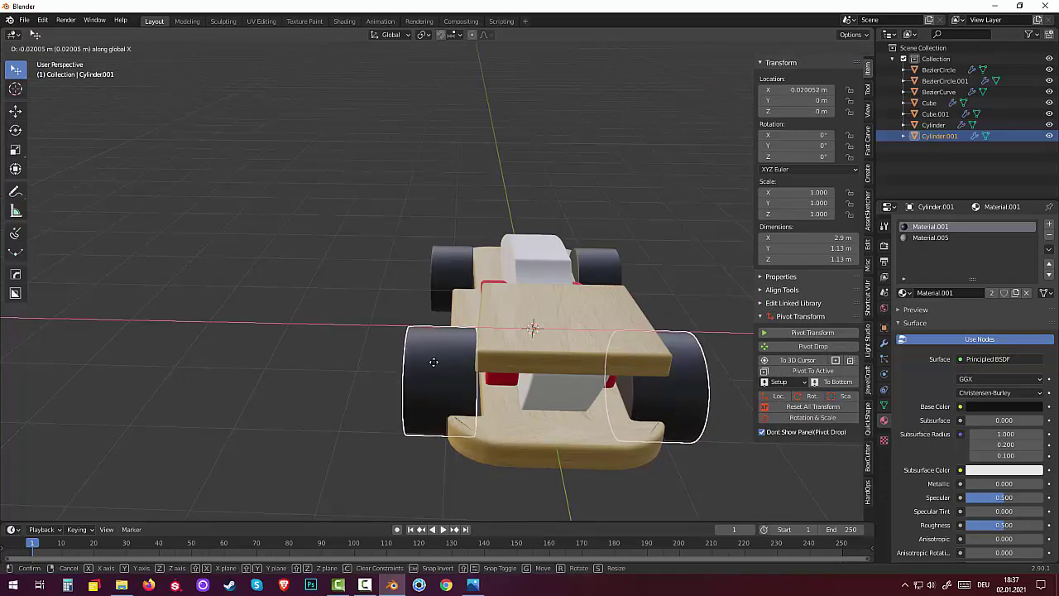
click(434, 361)
click(235, 317)
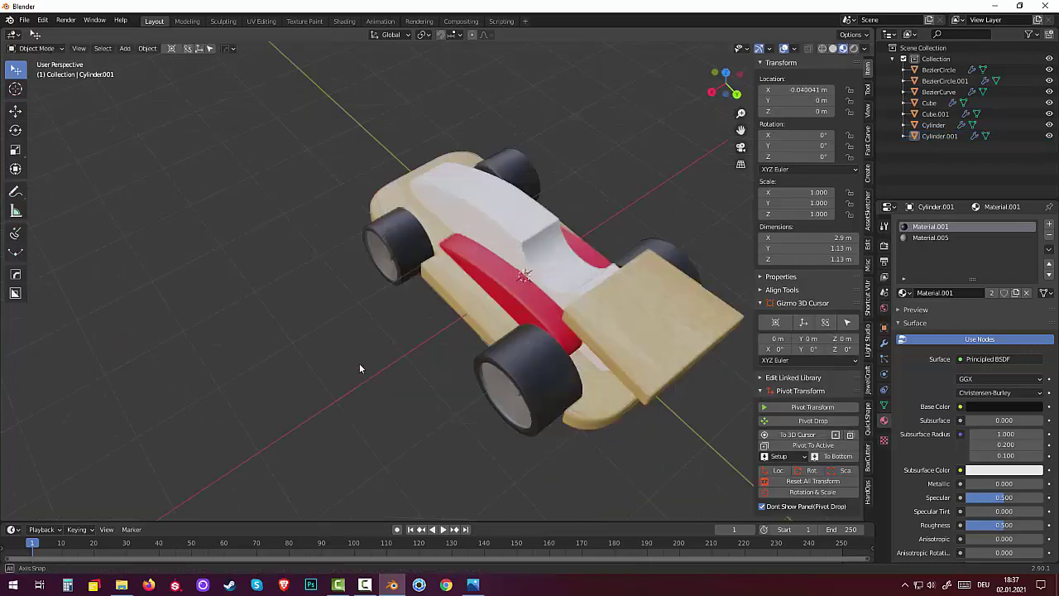
mouse_move(235, 318)
middle_down()
mouse_move(507, 302)
mouse_move(453, 326)
middle_up()
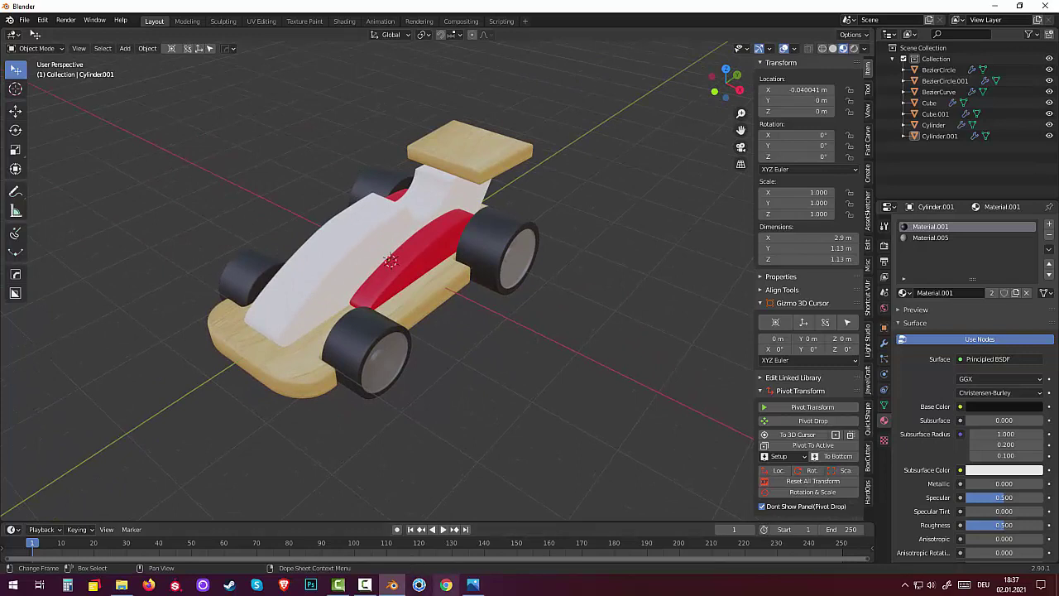
mouse_move(392, 585)
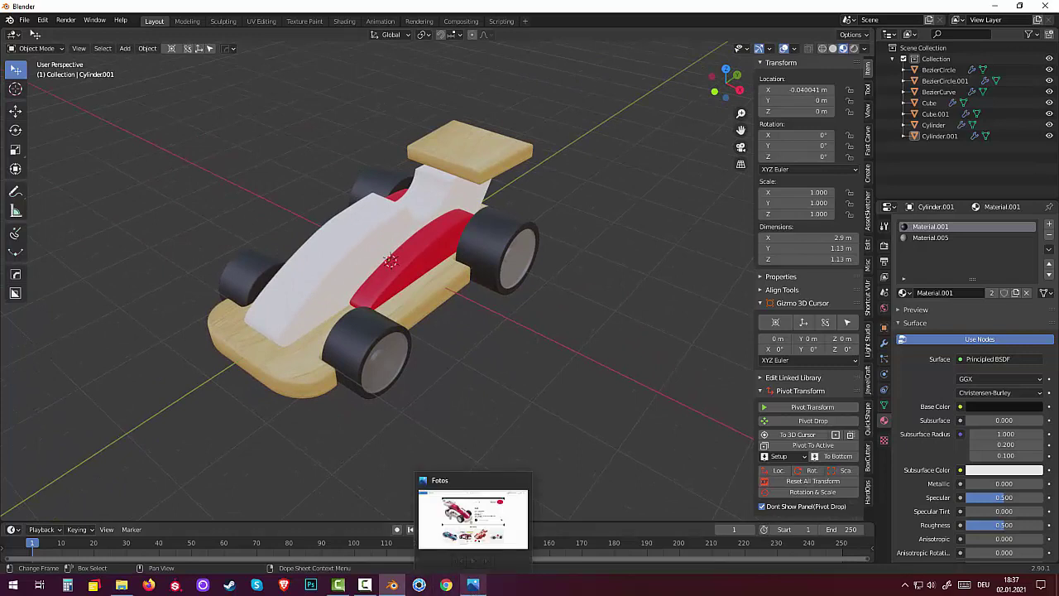
click(391, 585)
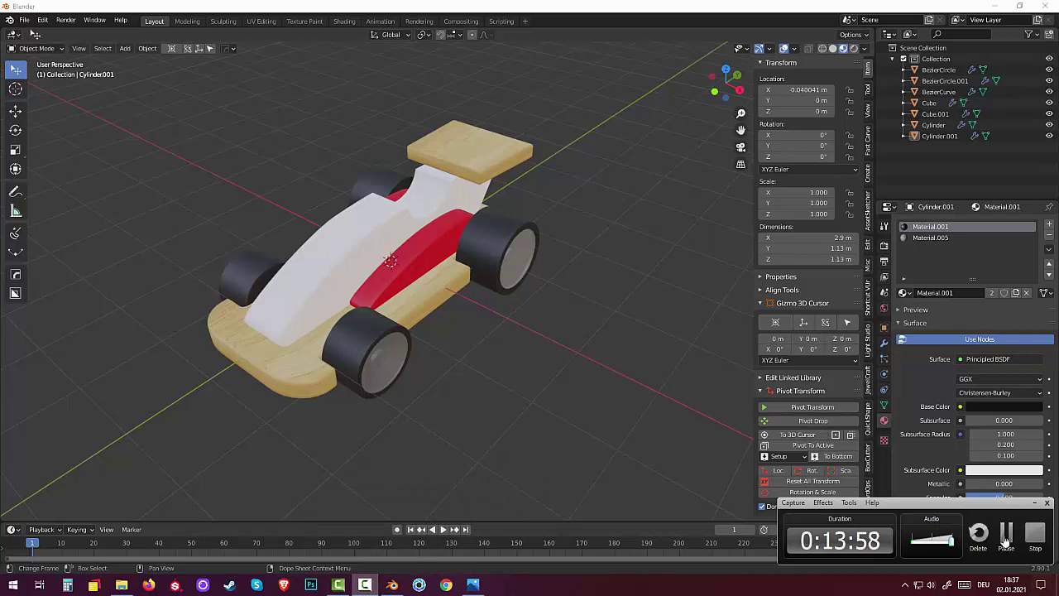